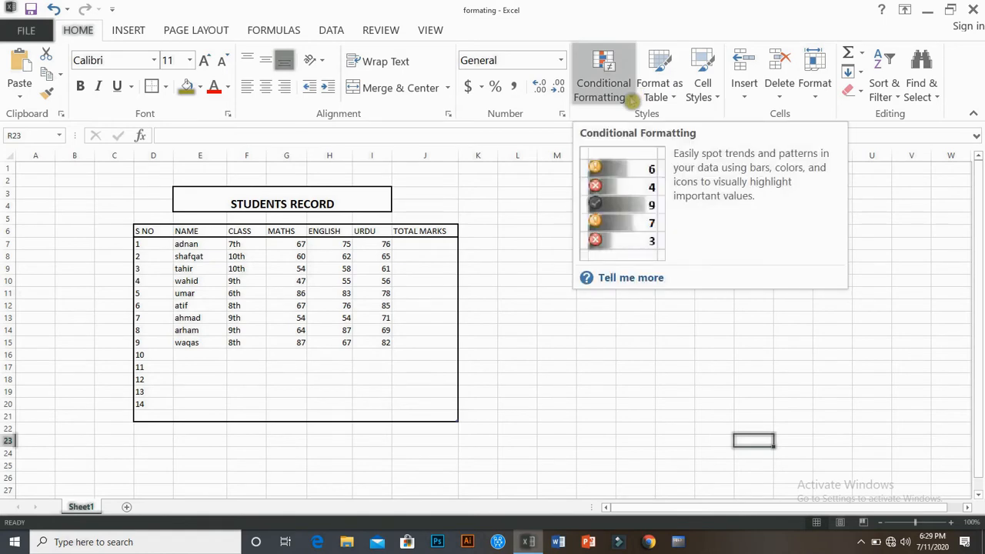
Step: Start a Greater Than highlight rule on the Maths marks in G7:G15 with 60 as the threshold
click(631, 101)
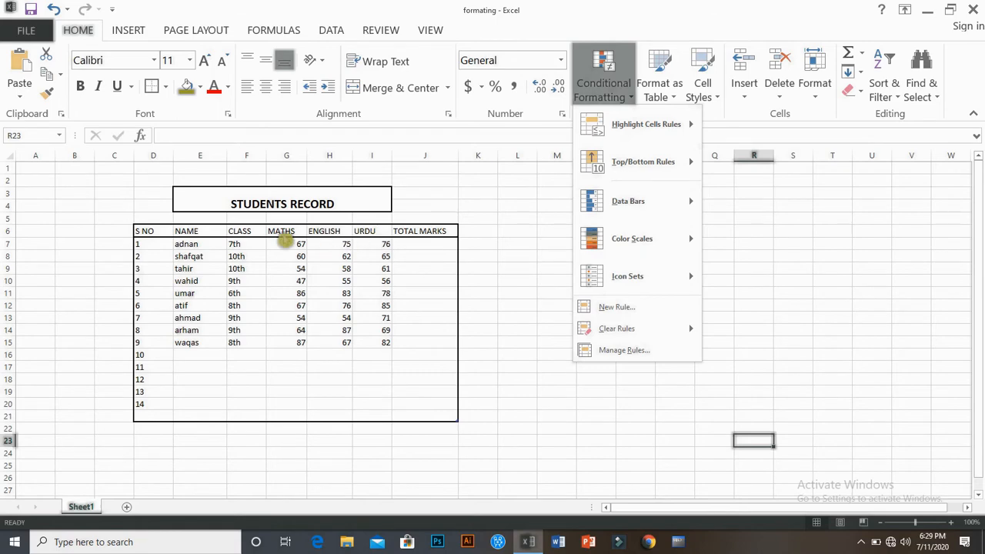
click(284, 263)
drag(282, 245, 291, 342)
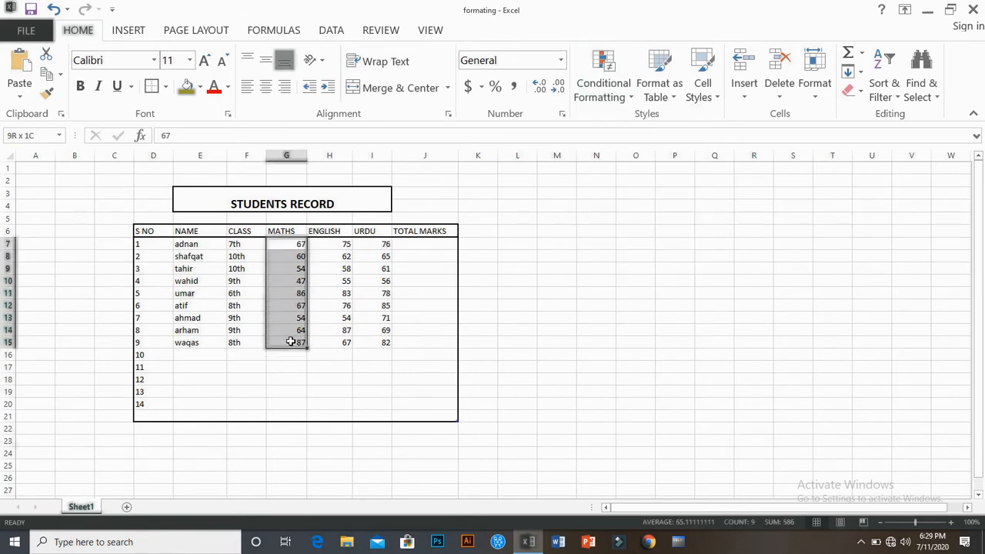
click(629, 100)
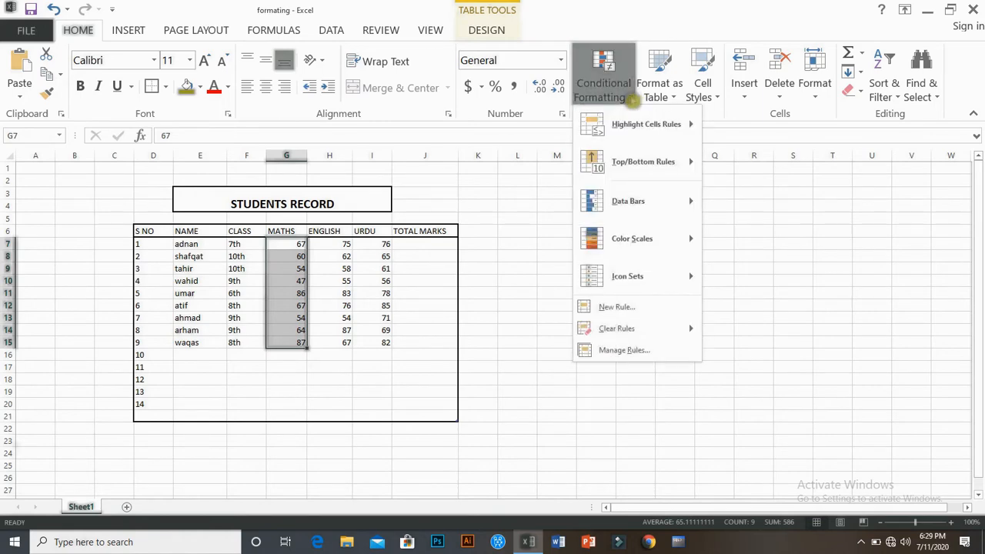
mouse_move(649, 136)
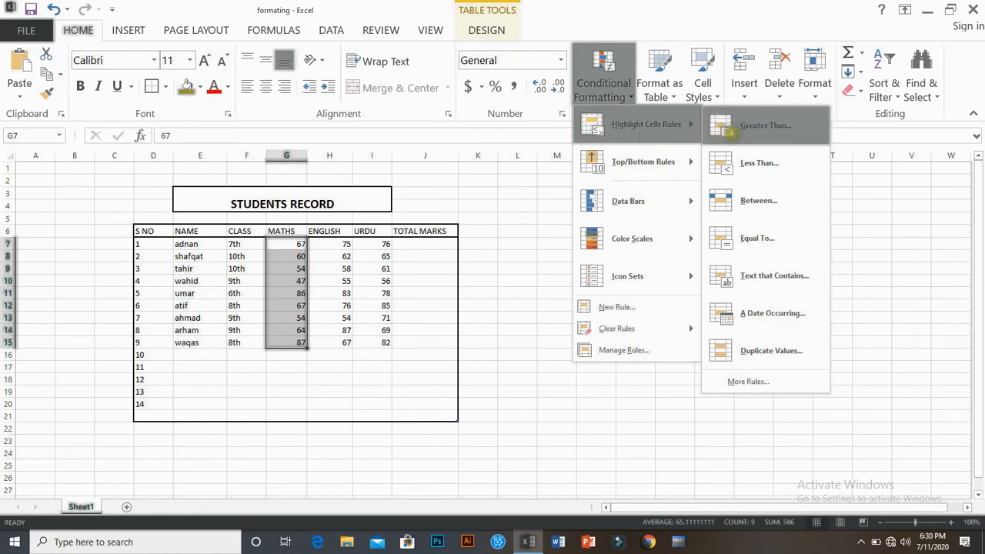
click(727, 131)
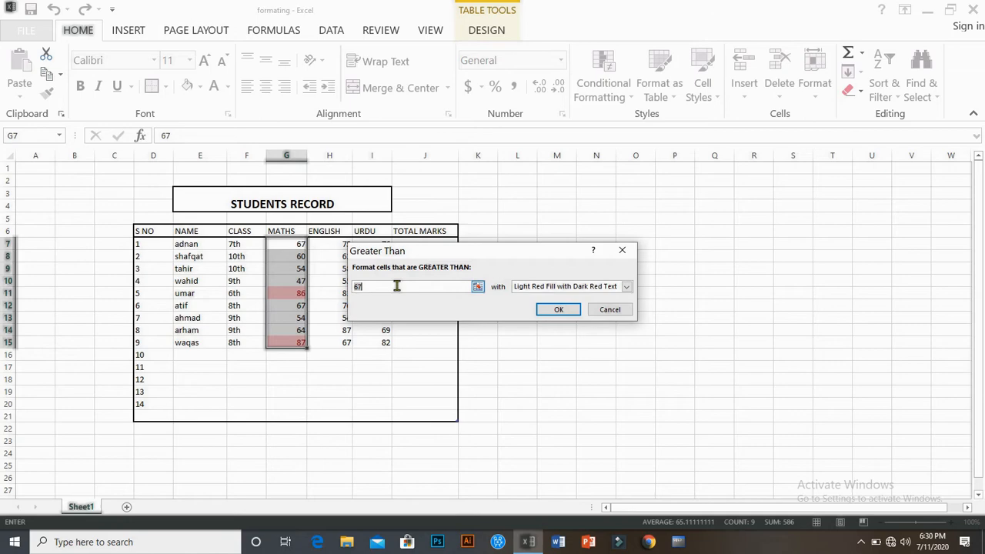
key(BackSpace)
text(0)
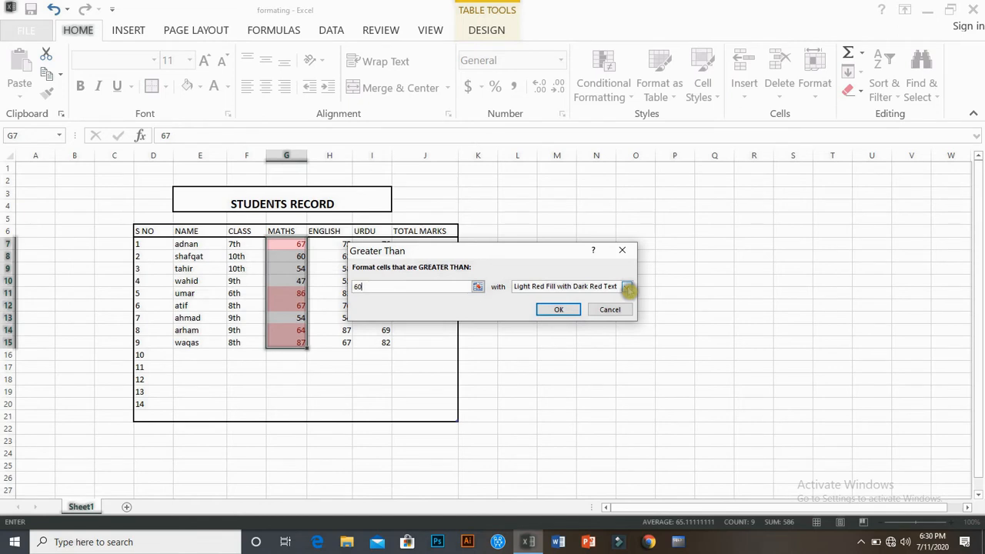
Step: Preview the yellow fill, Light Red Fill and Red Text formats, and apply the rule with Light Red Fill with Dark Red Text
click(627, 286)
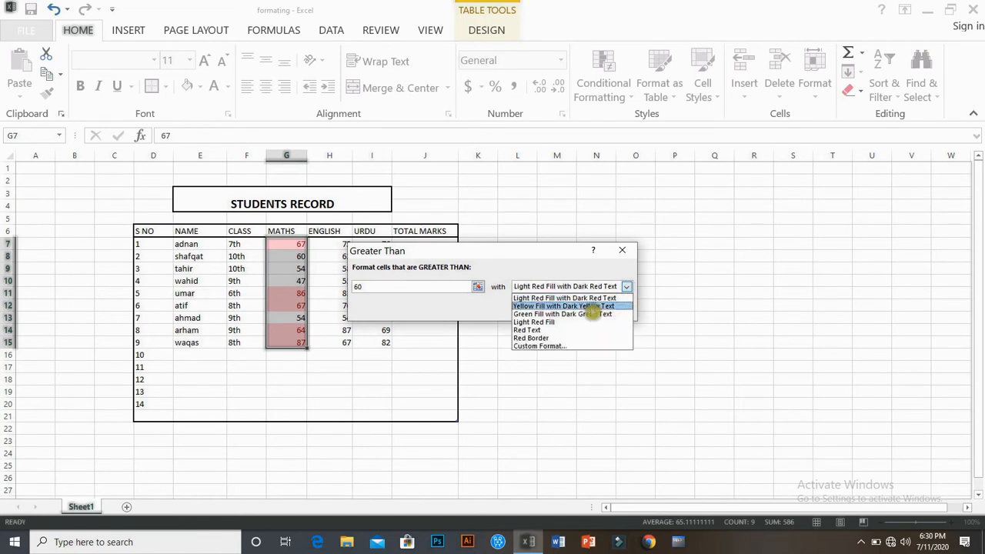
click(597, 310)
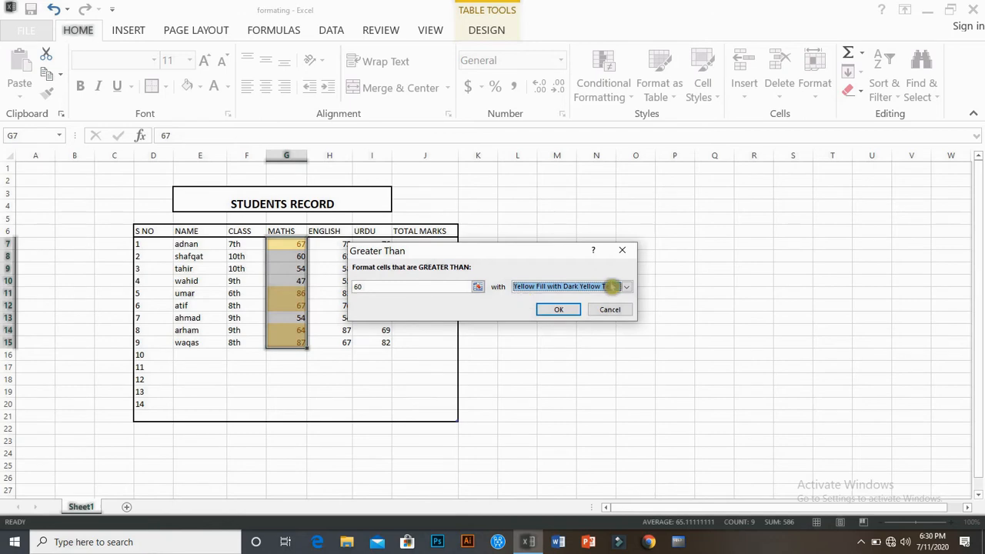
click(627, 286)
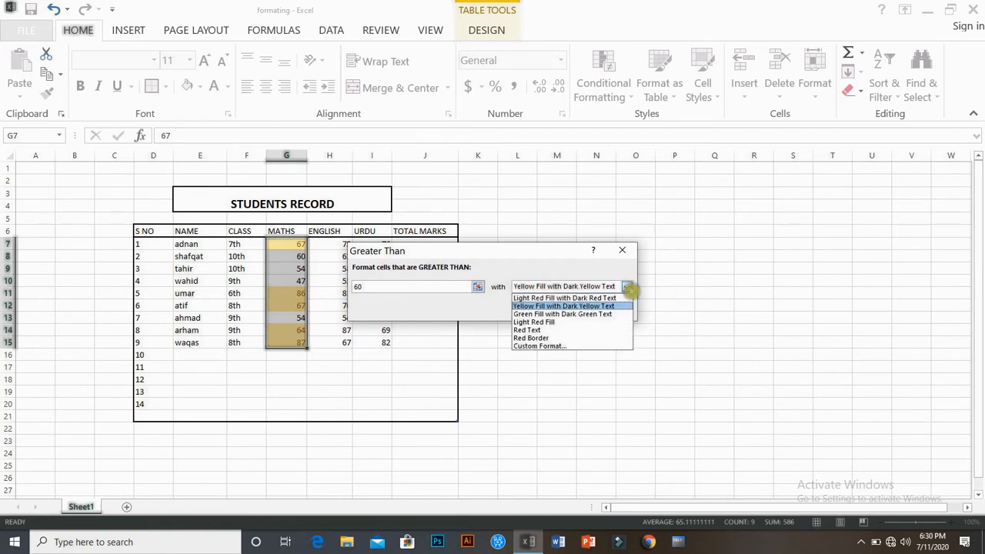
click(555, 322)
click(628, 286)
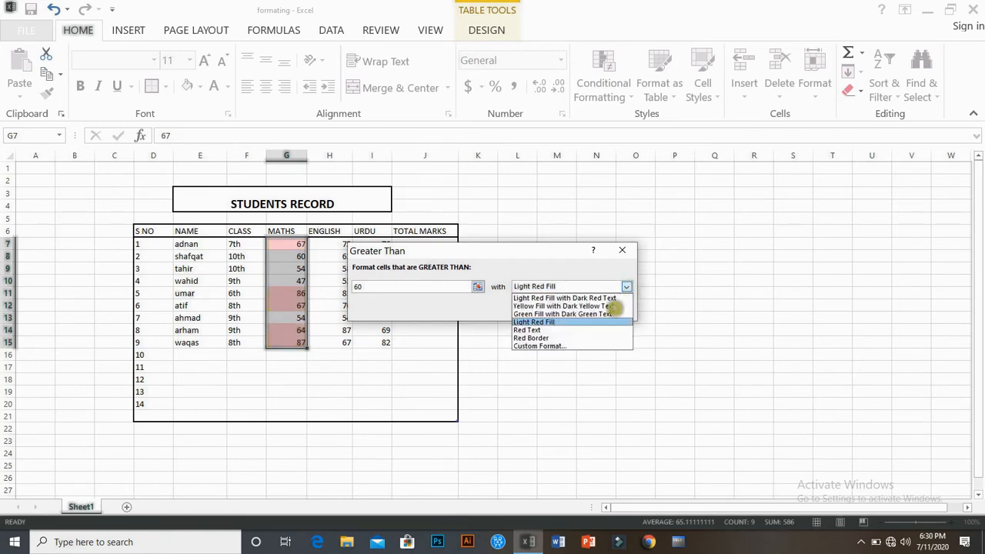
click(568, 337)
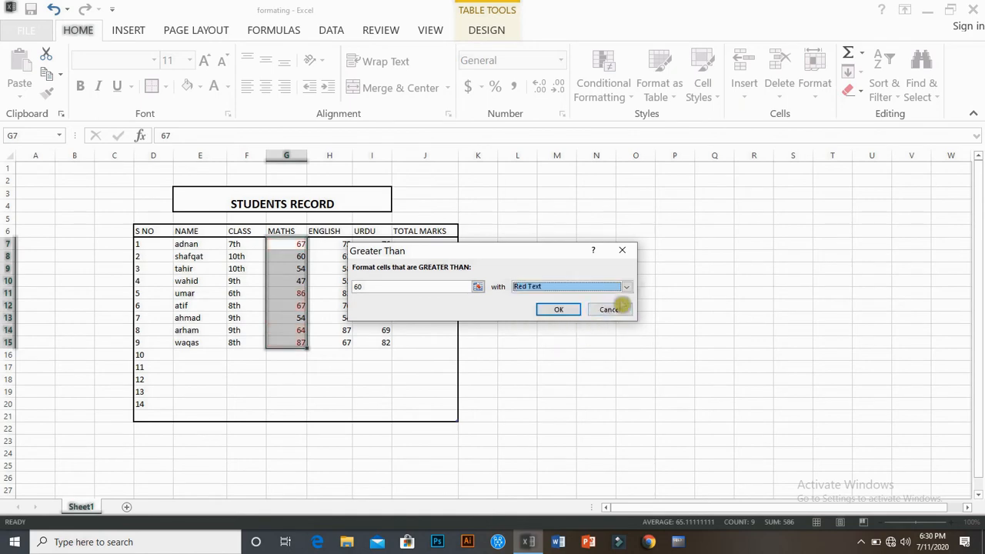
click(627, 287)
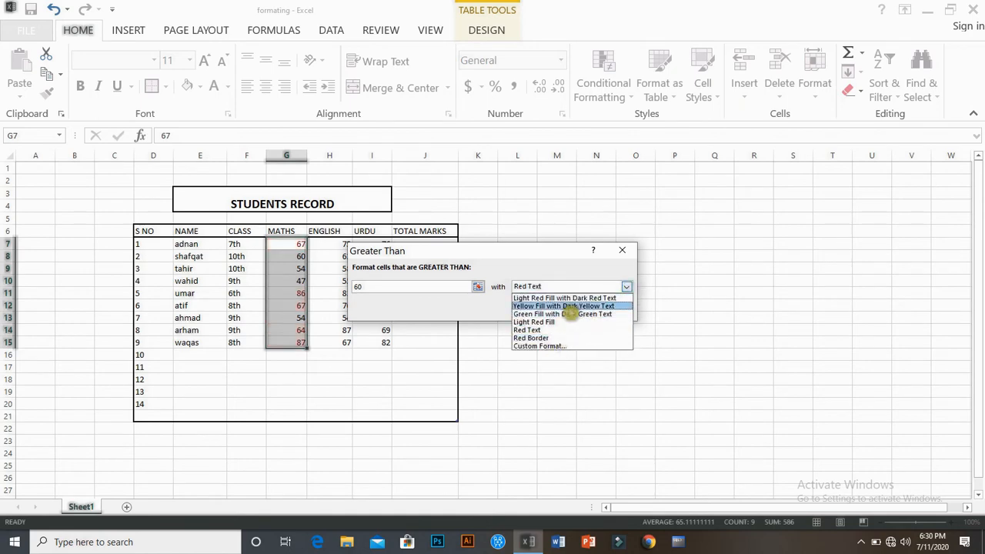
click(564, 298)
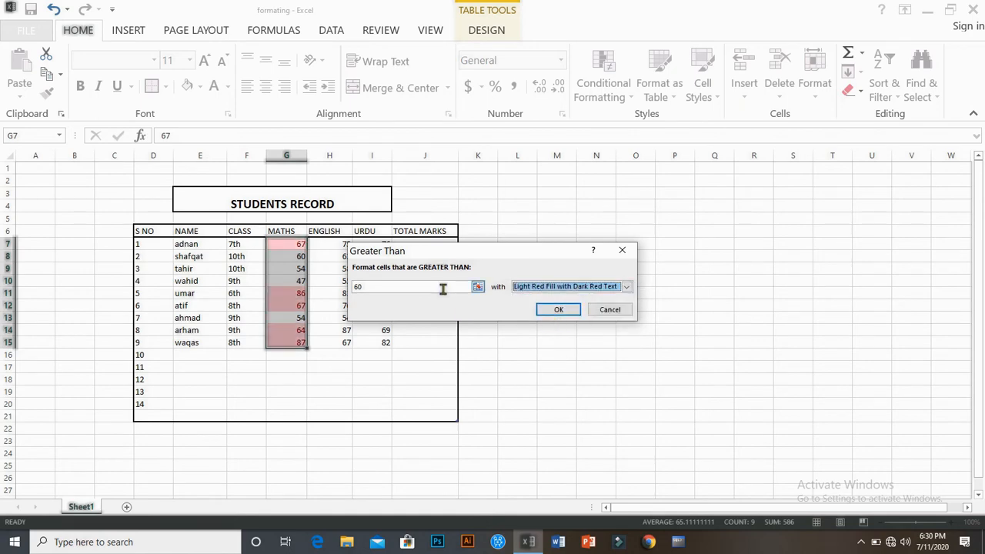
click(559, 310)
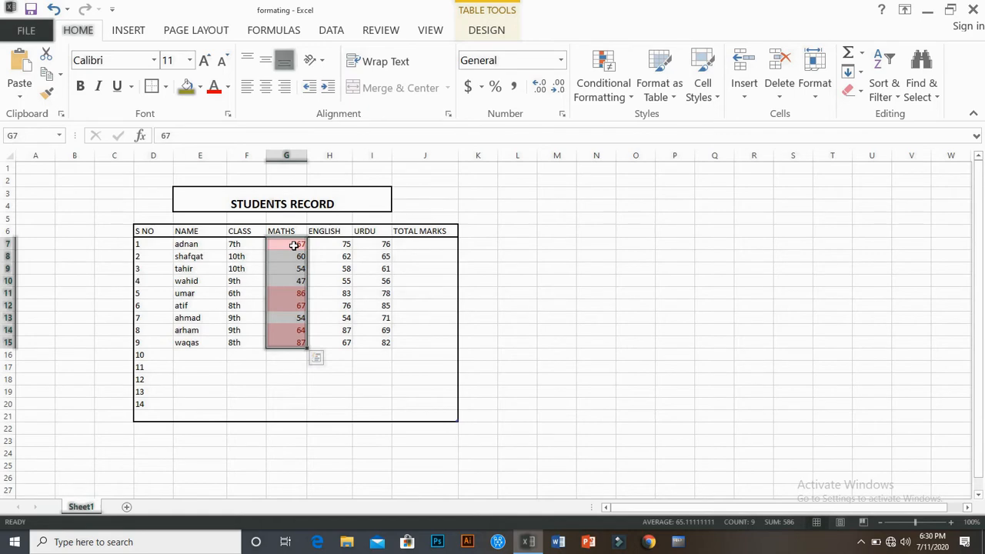
Step: Check the highlighted Maths marks cell by cell and undo the Greater Than rule
click(286, 294)
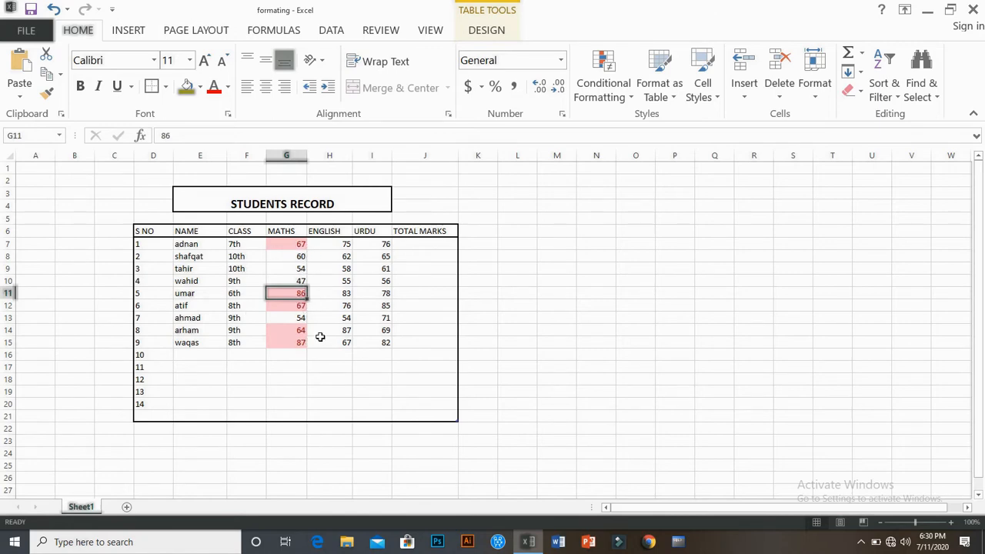
click(295, 344)
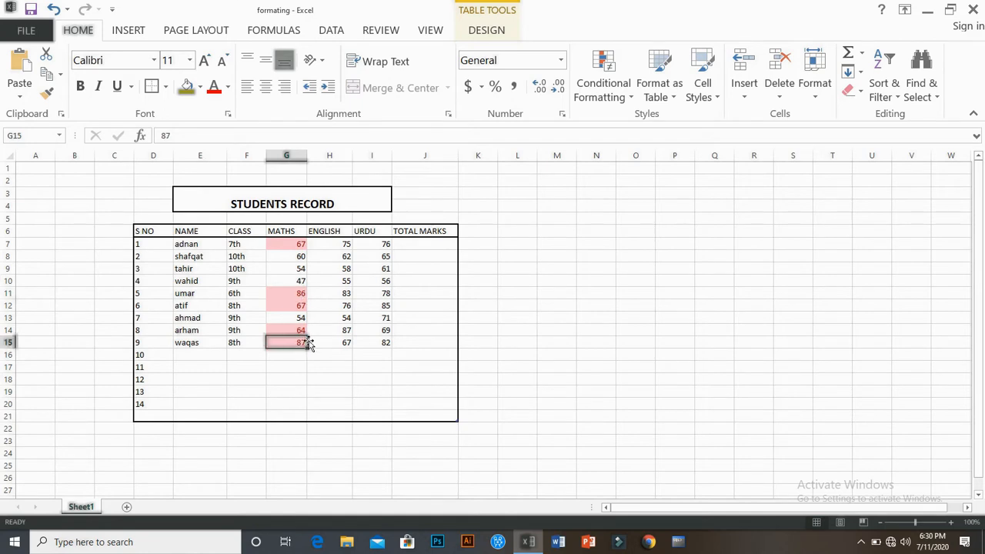
click(299, 250)
click(296, 294)
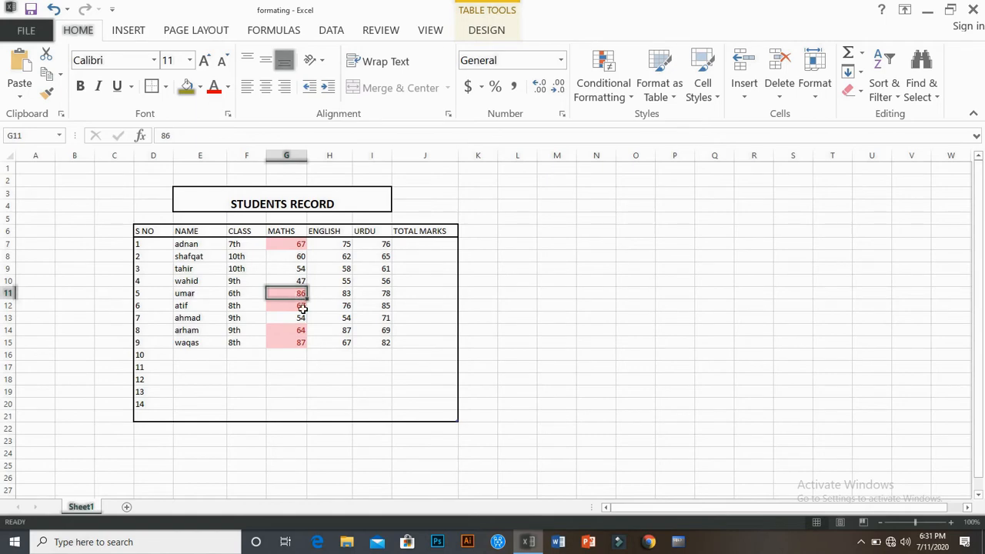
click(297, 306)
click(294, 332)
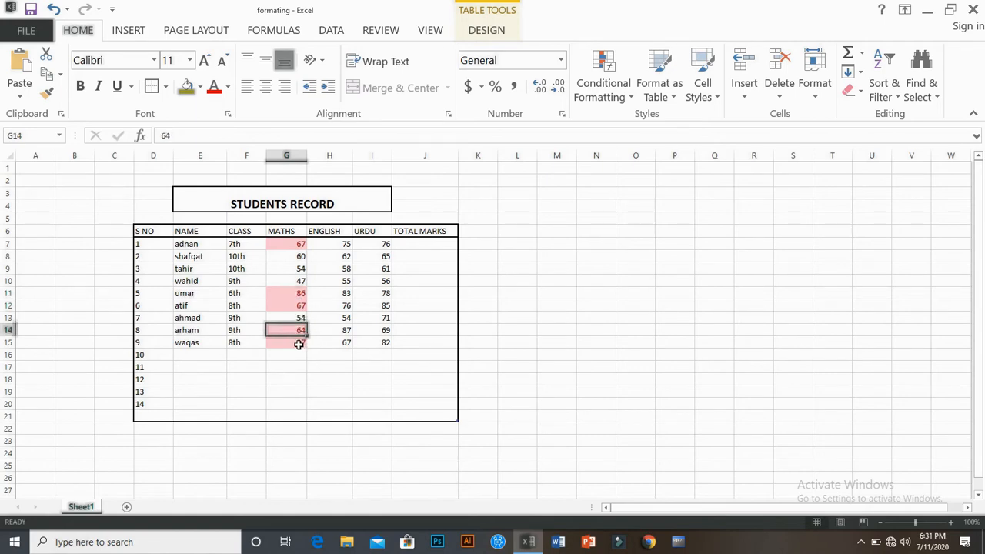
click(299, 344)
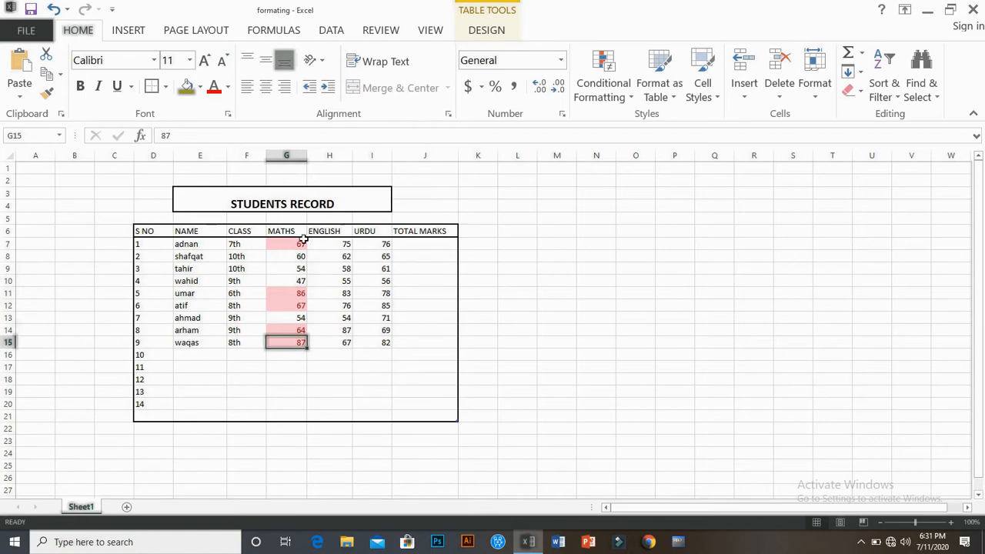
drag(334, 244, 339, 339)
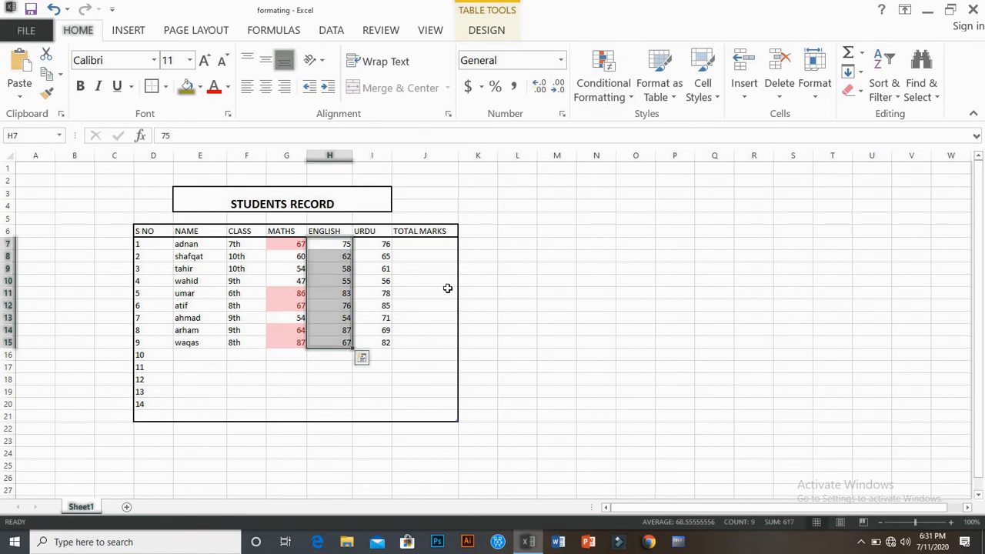
key(ctrl+z)
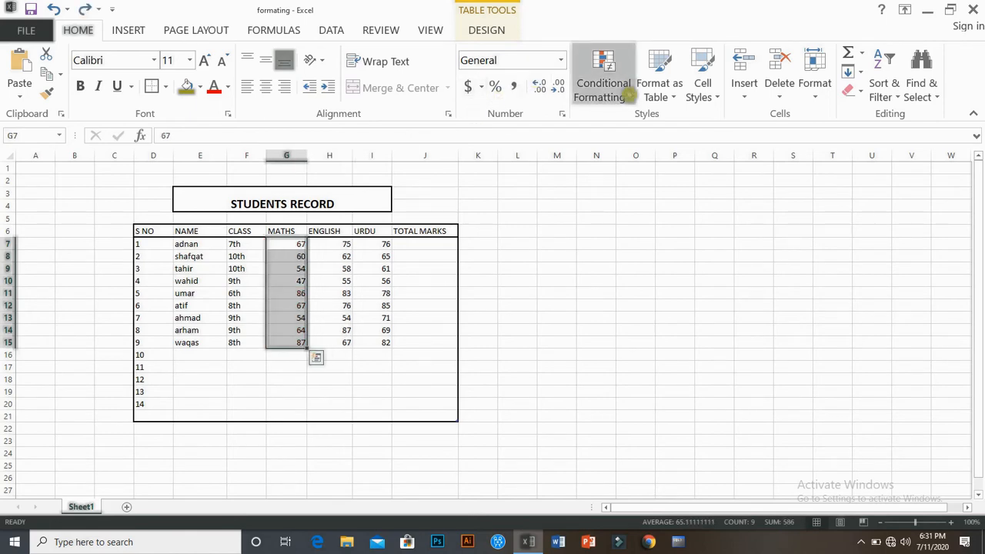
Step: Highlight the Maths marks less than 60 with Light Red Fill with Dark Red Text, and undo that rule
click(630, 97)
mouse_move(670, 125)
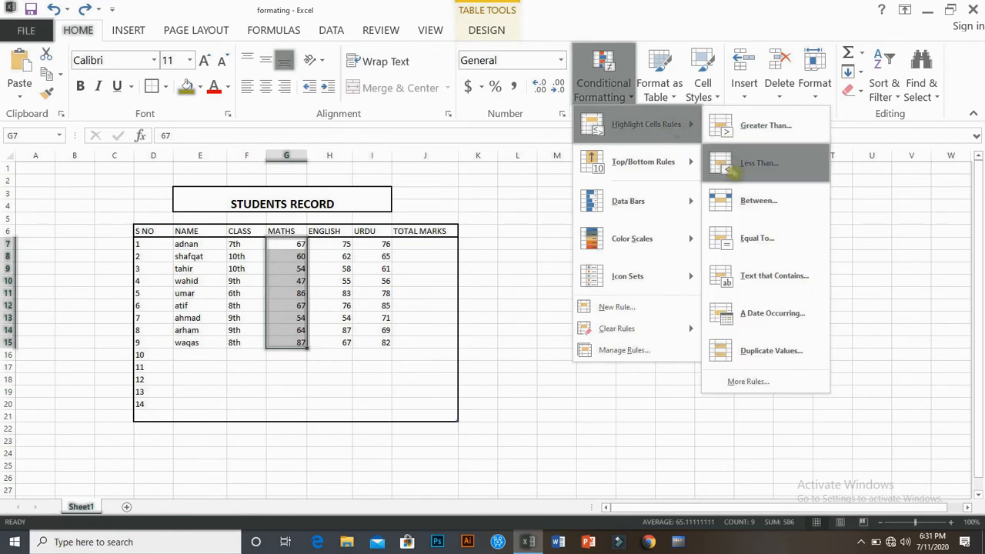
click(735, 171)
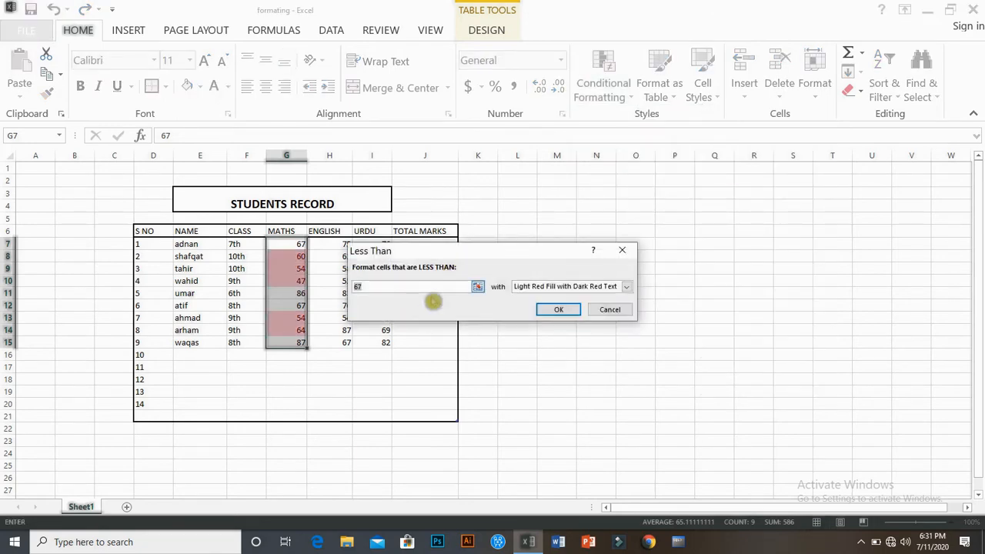
text(60)
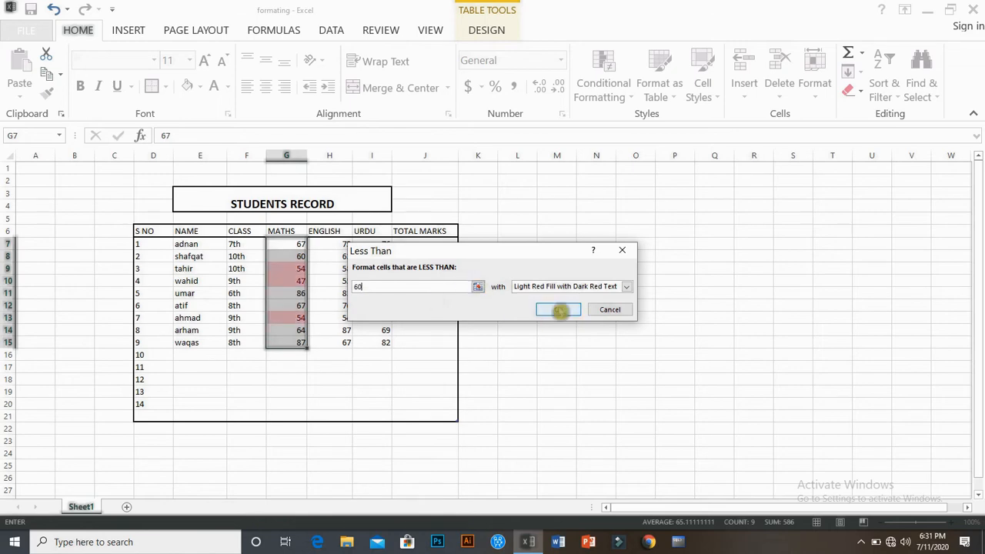
click(553, 311)
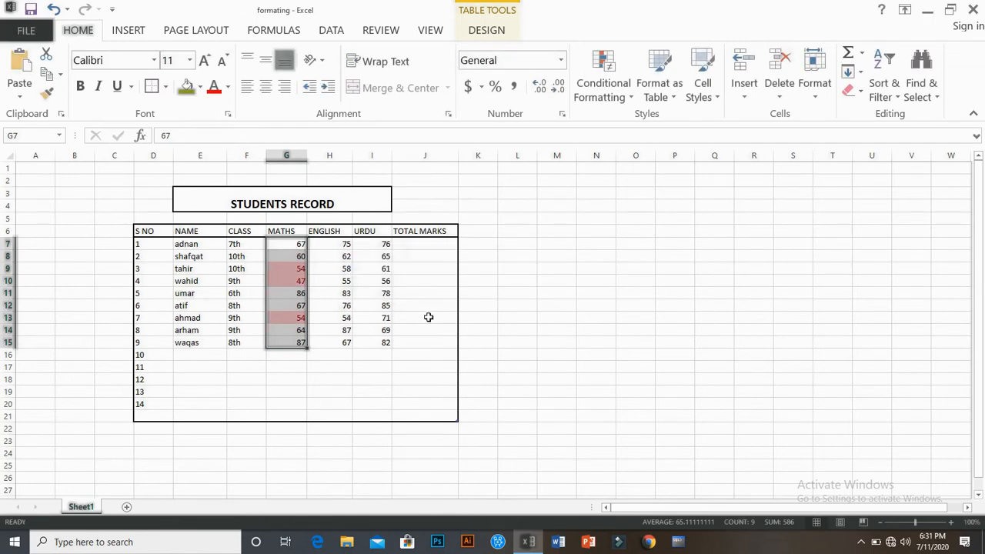
click(331, 428)
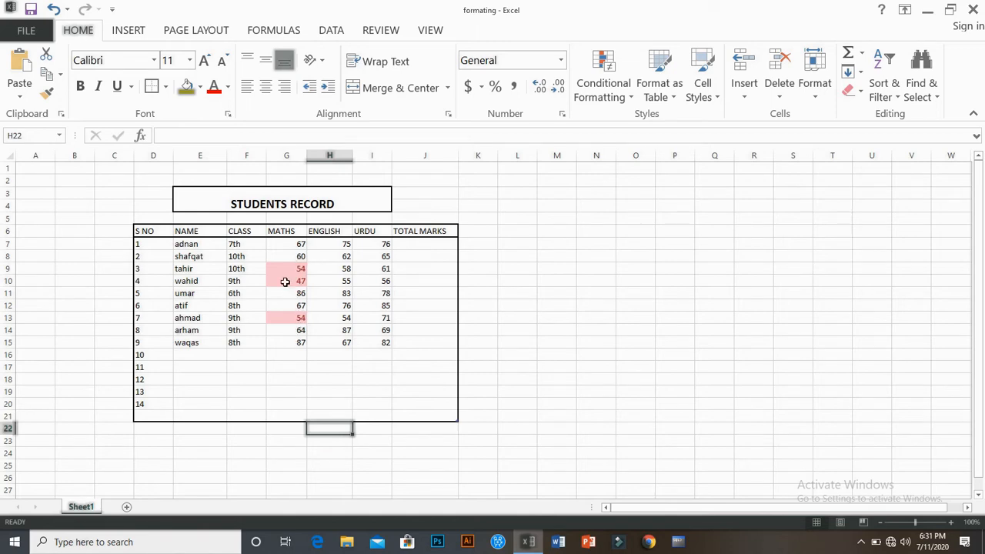
drag(289, 244, 288, 270)
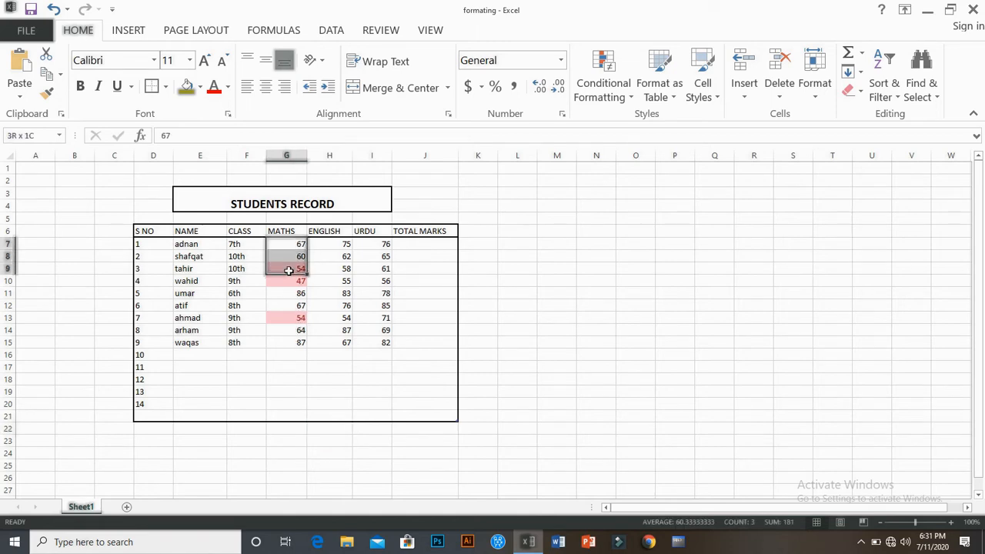
key(ctrl+shift+Down)
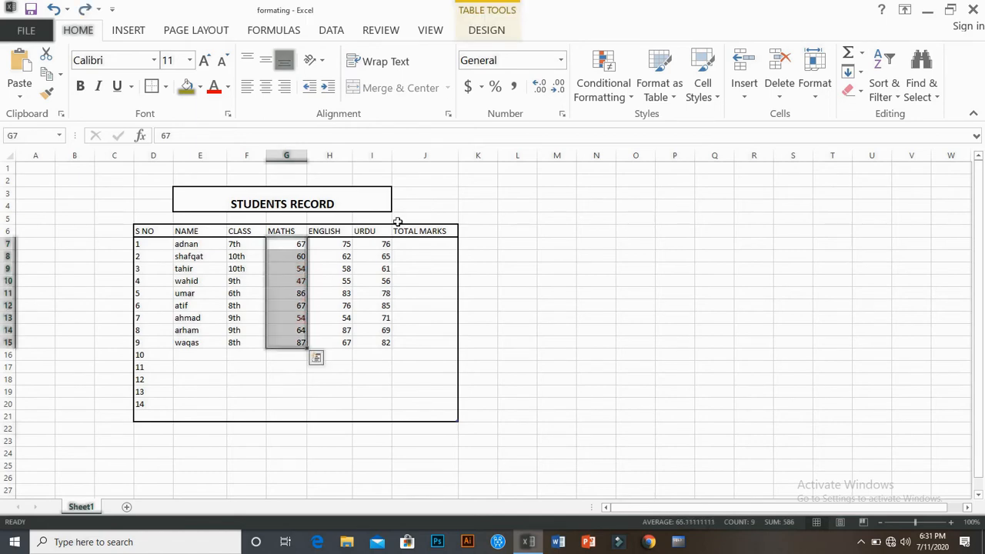
Step: Highlight the Maths marks between 60 and 82 with Light Red Fill with Dark Red Text, and undo that rule
click(627, 97)
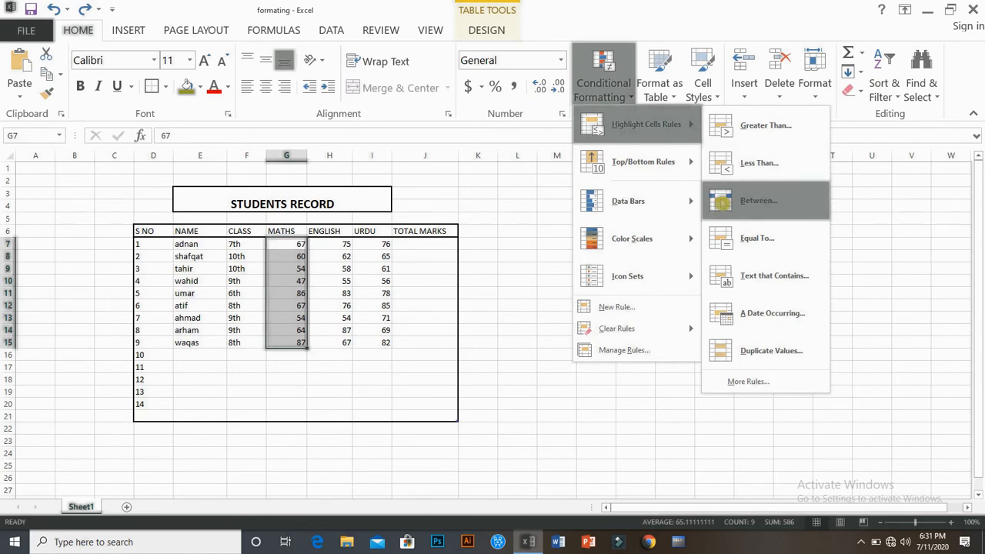
click(722, 202)
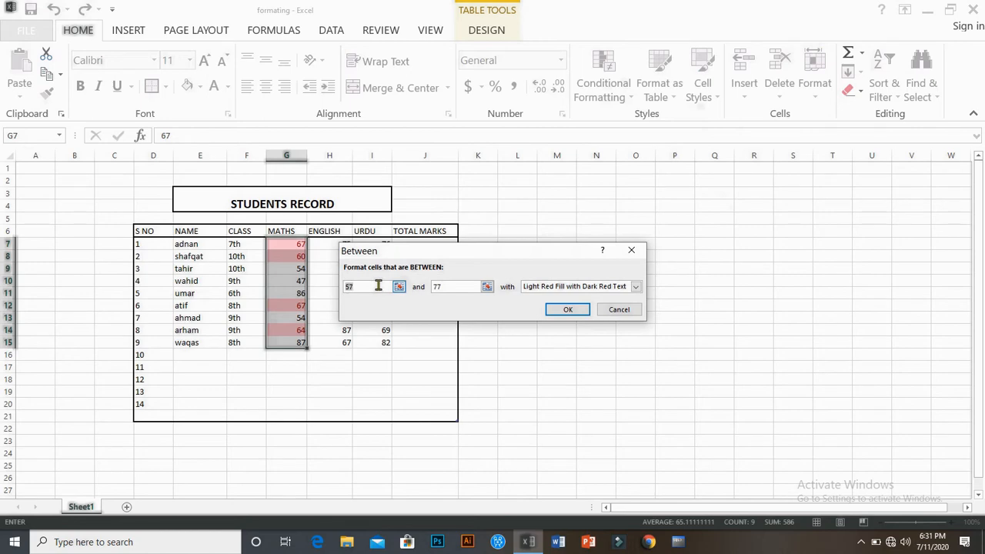
text(60)
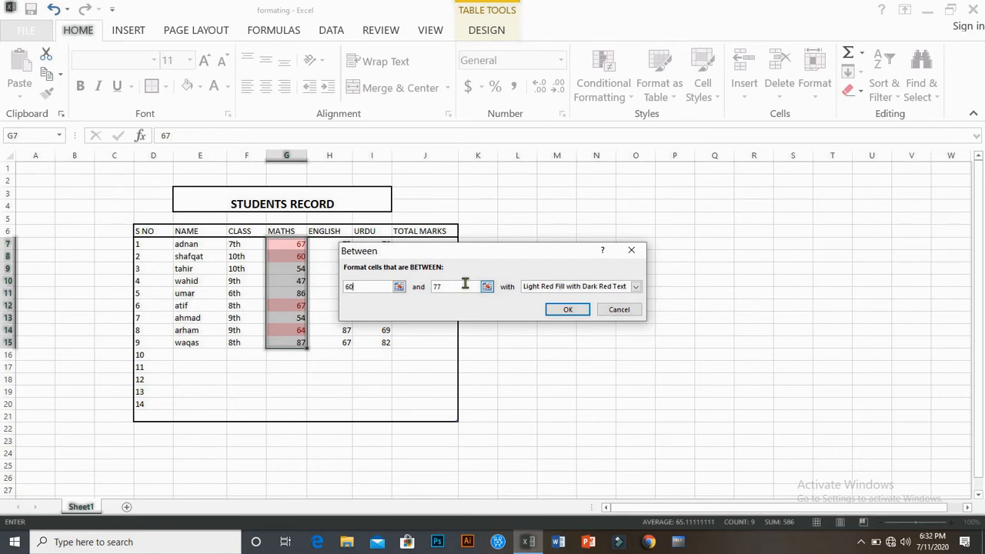
click(472, 289)
click(454, 288)
key(BackSpace)
key(BackSpace)
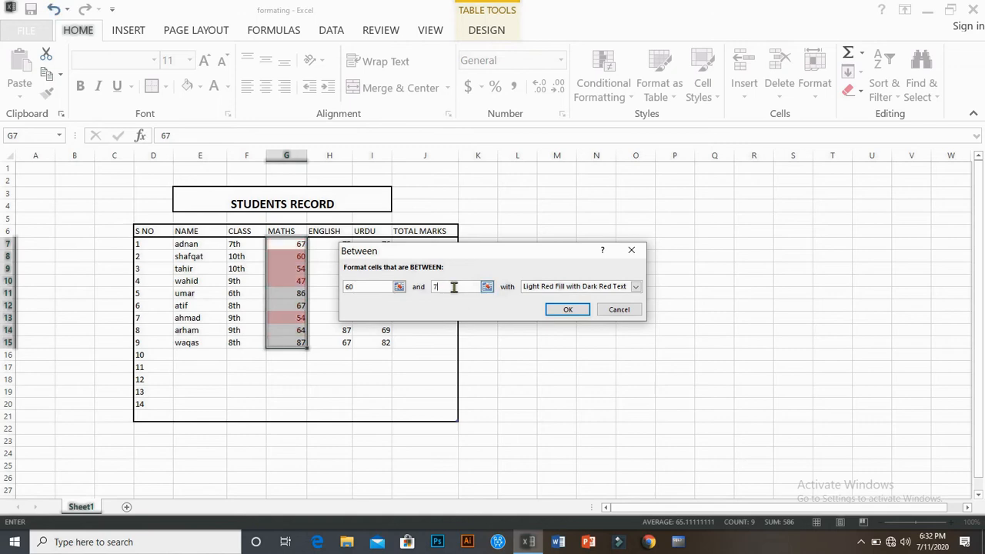
text(82)
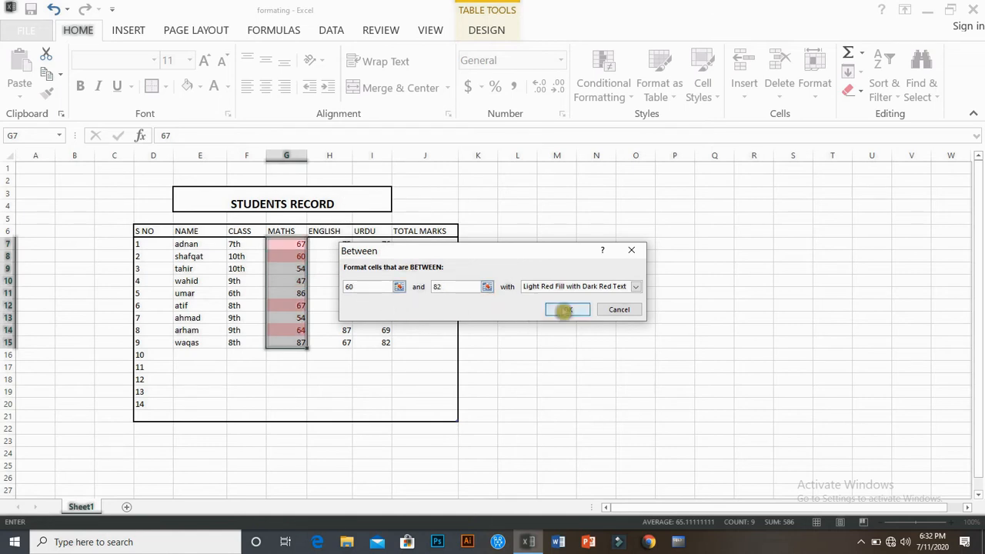
click(567, 309)
click(408, 377)
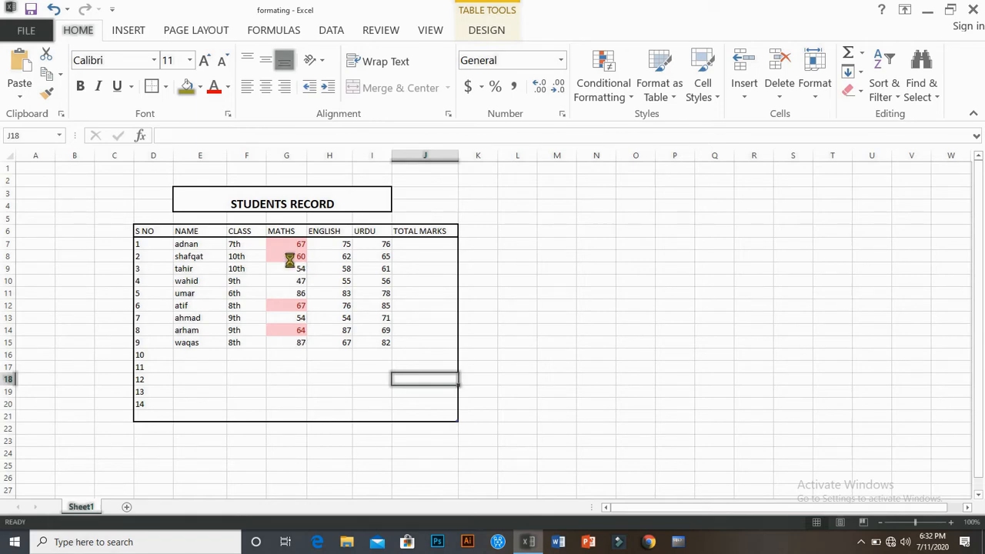
key(ctrl+z)
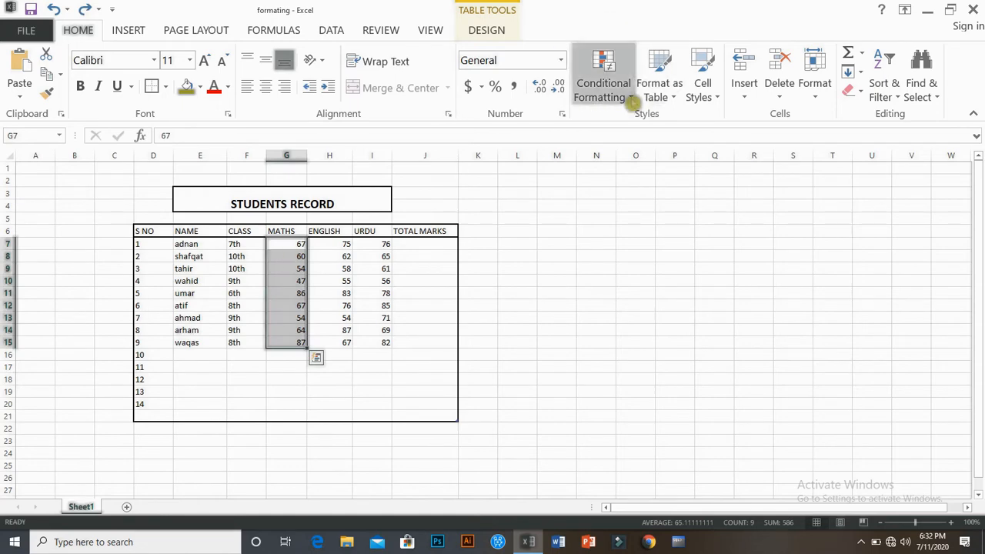
Step: Highlight the Maths marks equal to 54 with Light Red Fill with Dark Red Text
click(632, 100)
mouse_move(682, 124)
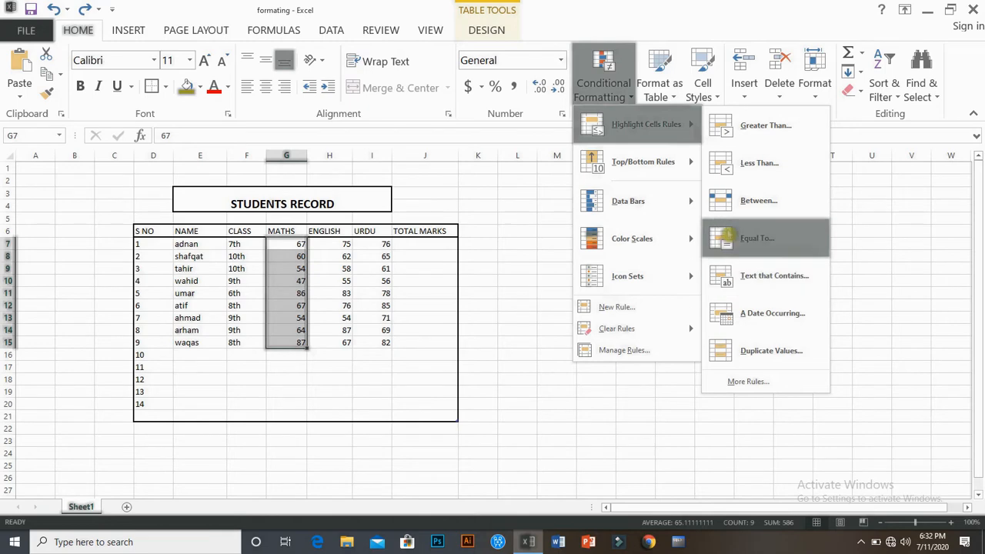
click(732, 243)
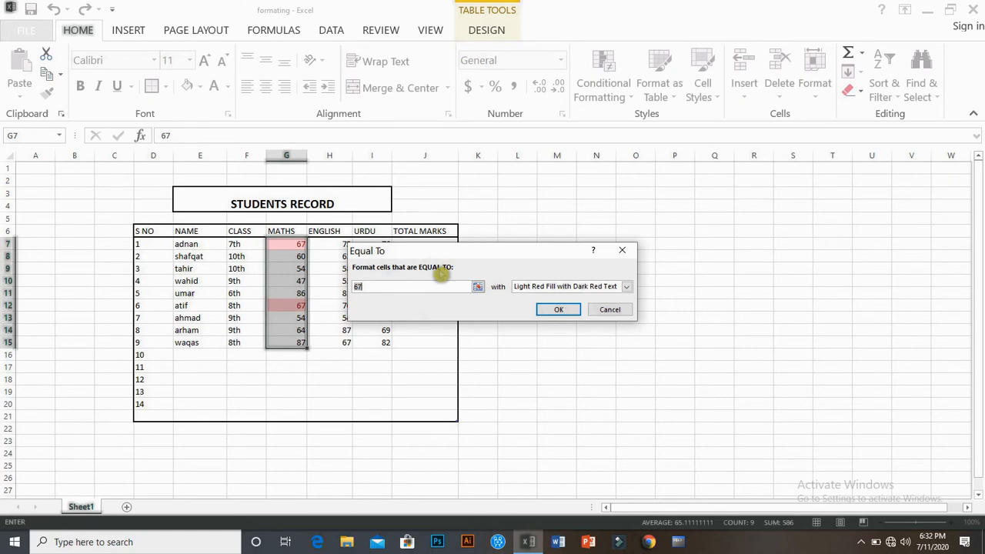
text(54)
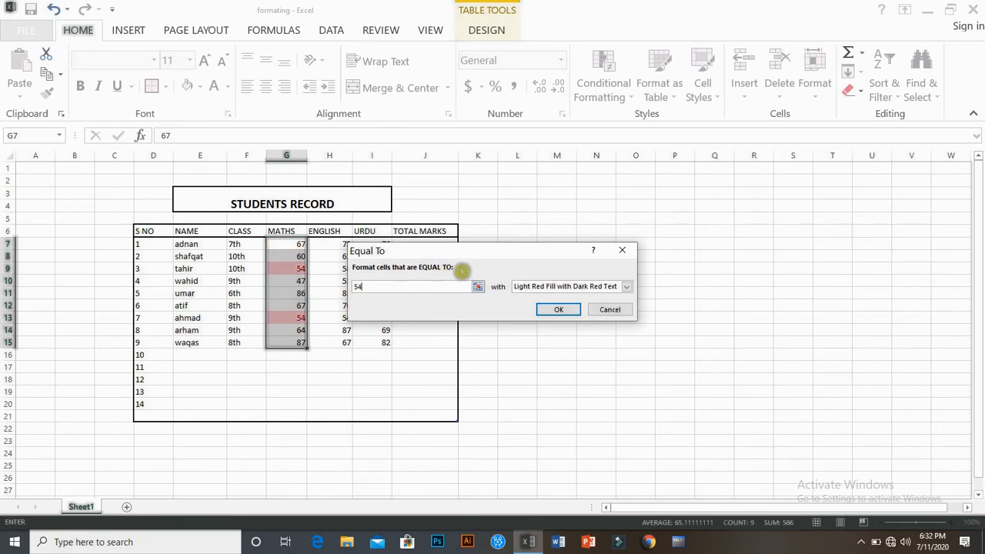
click(561, 310)
click(383, 395)
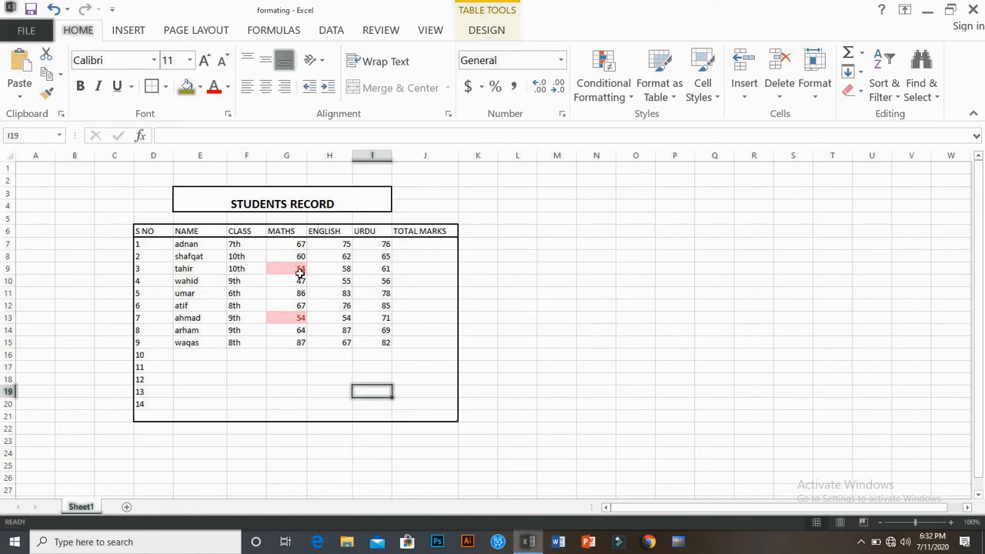
Step: Preview an Equal To rule of 60 on the Maths marks, and apply it with 50 and Light Red Fill with Dark Red Text
drag(300, 244, 300, 343)
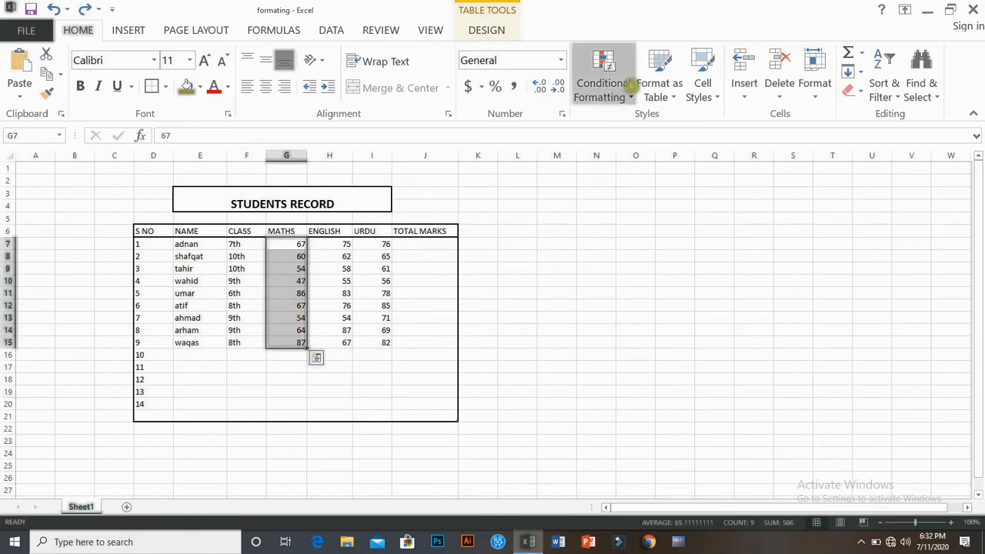
click(608, 88)
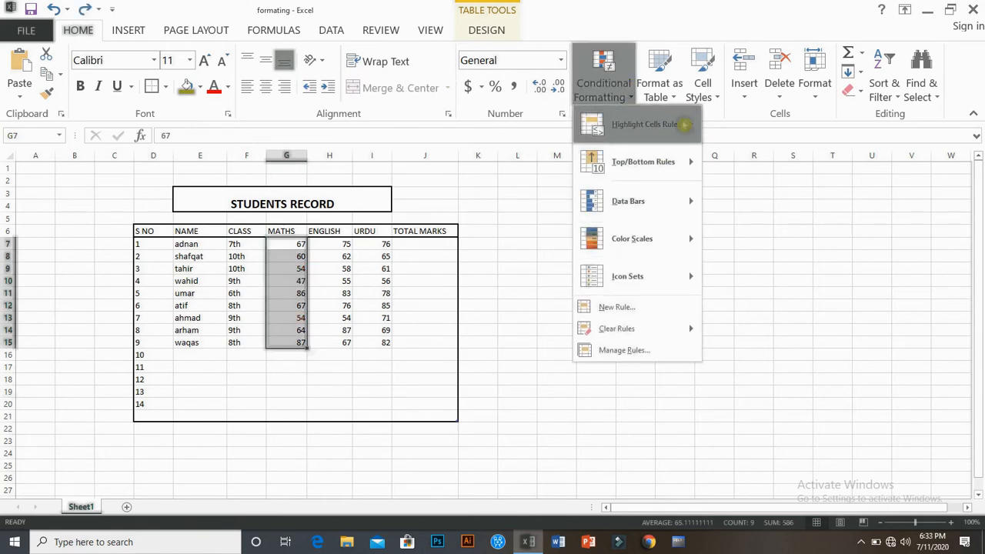
mouse_move(685, 123)
click(737, 238)
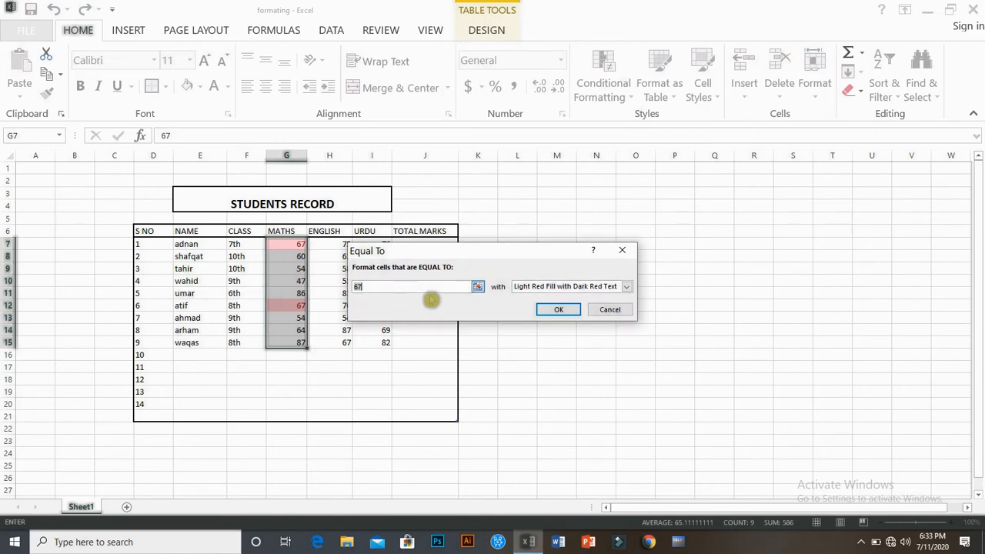
text(6)
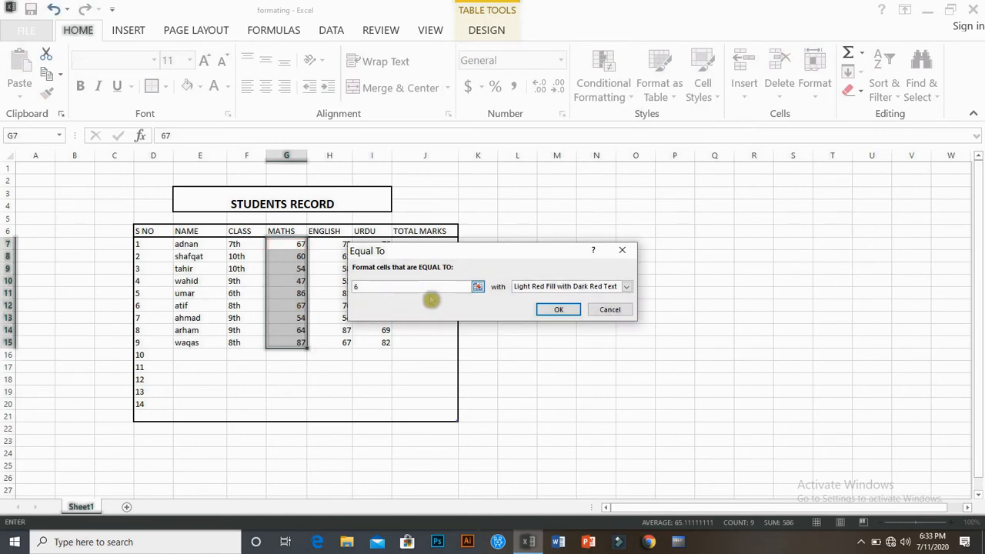
text(0)
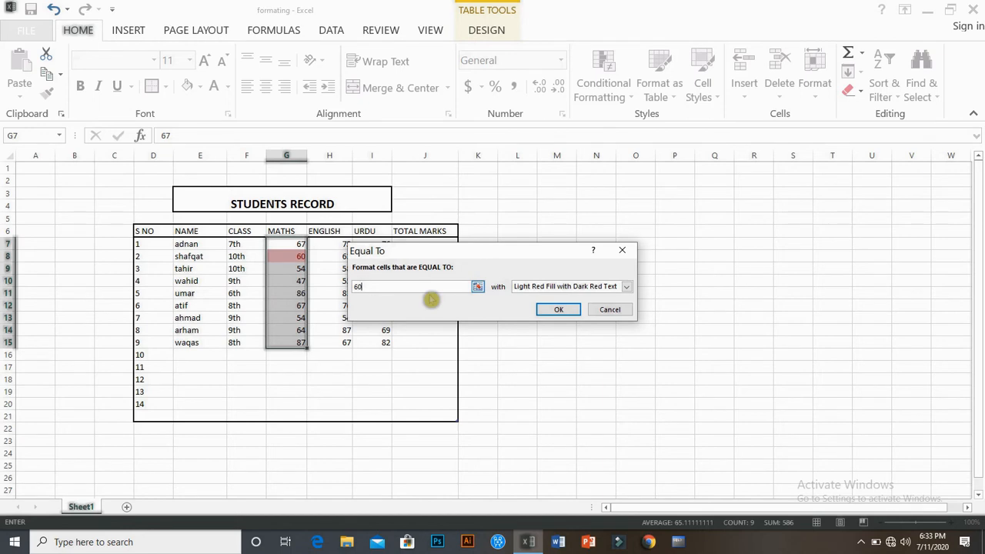
key(BackSpace)
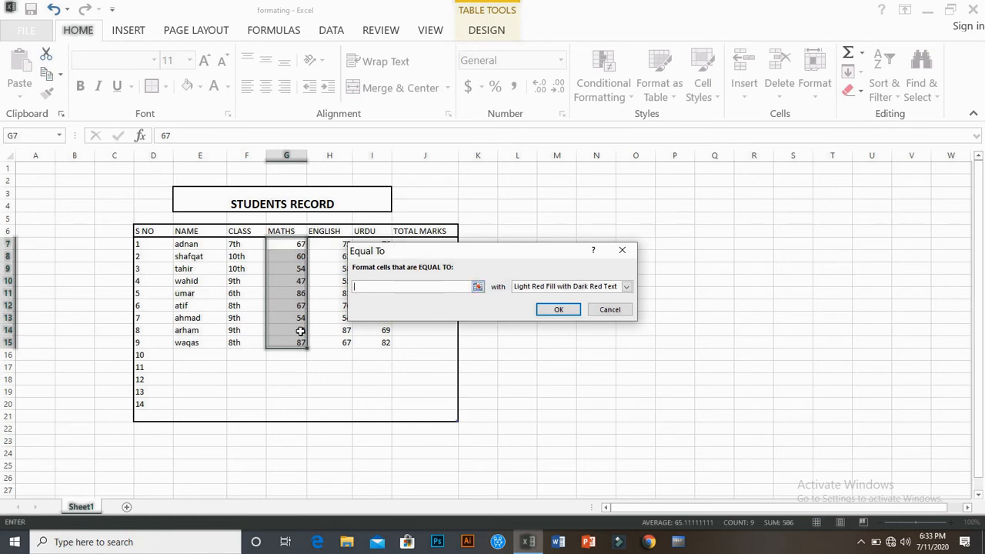
text(50)
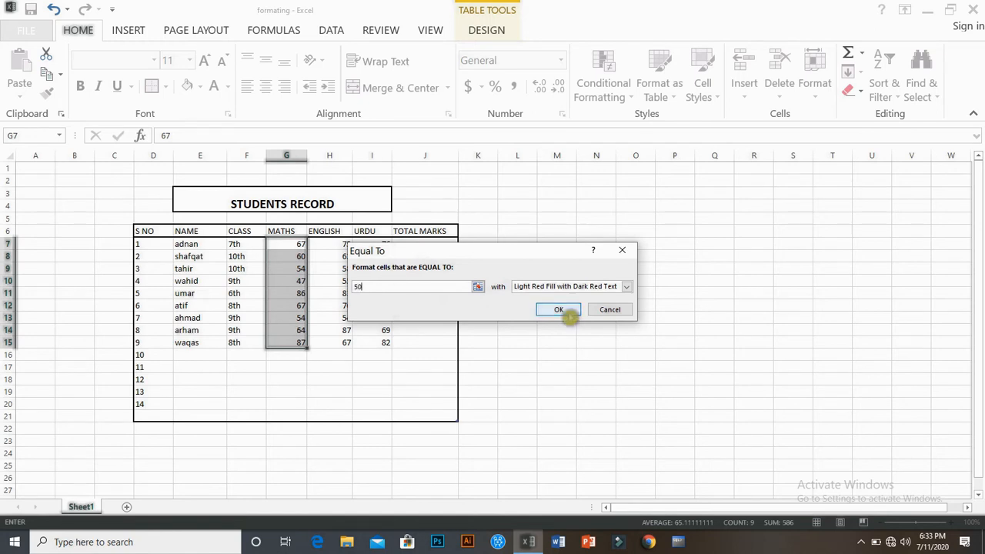
click(560, 310)
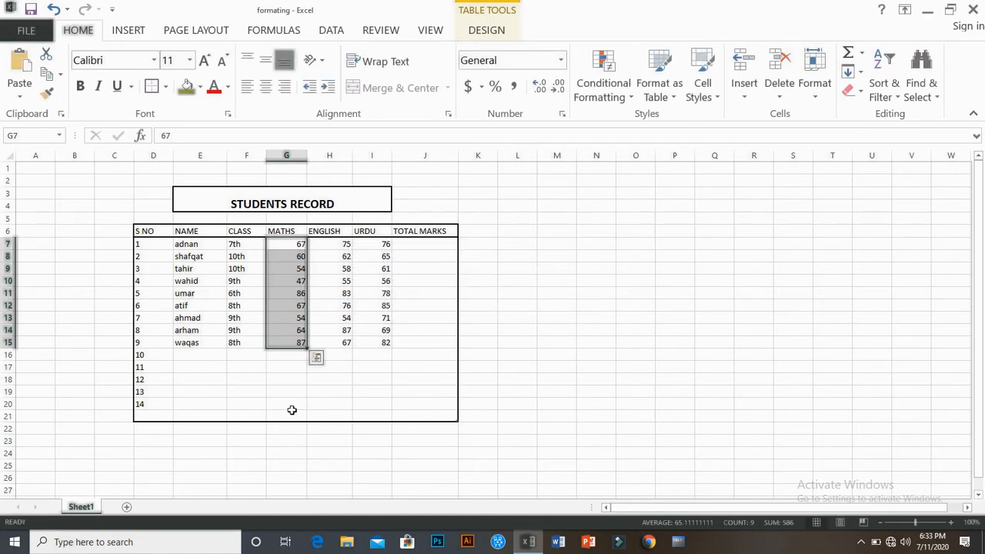
Step: Enter 50 as the Maths mark for serial number 10, and undo the entry and the Equal To rule
click(292, 358)
text(50)
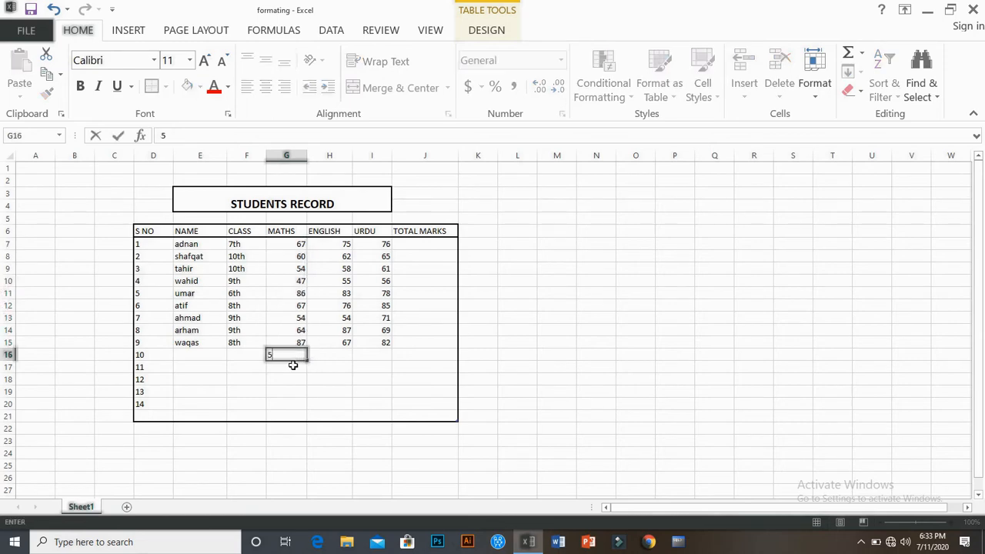
click(329, 379)
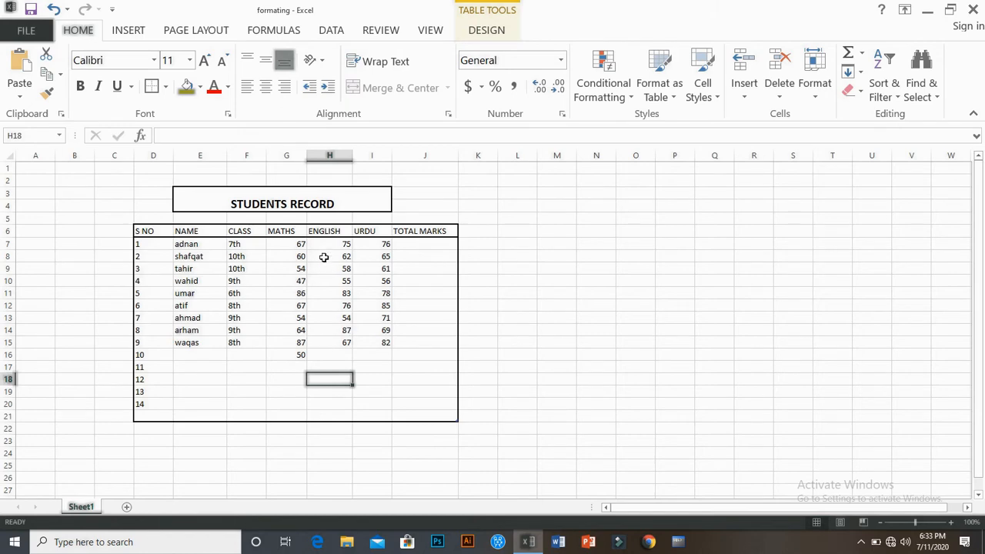
drag(301, 243, 294, 354)
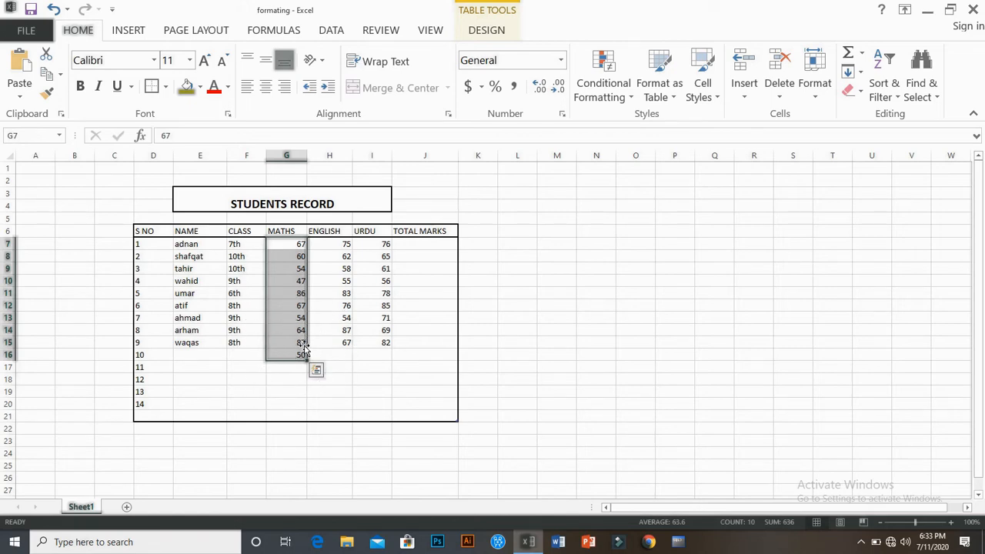
drag(301, 363, 300, 357)
key(ctrl+z)
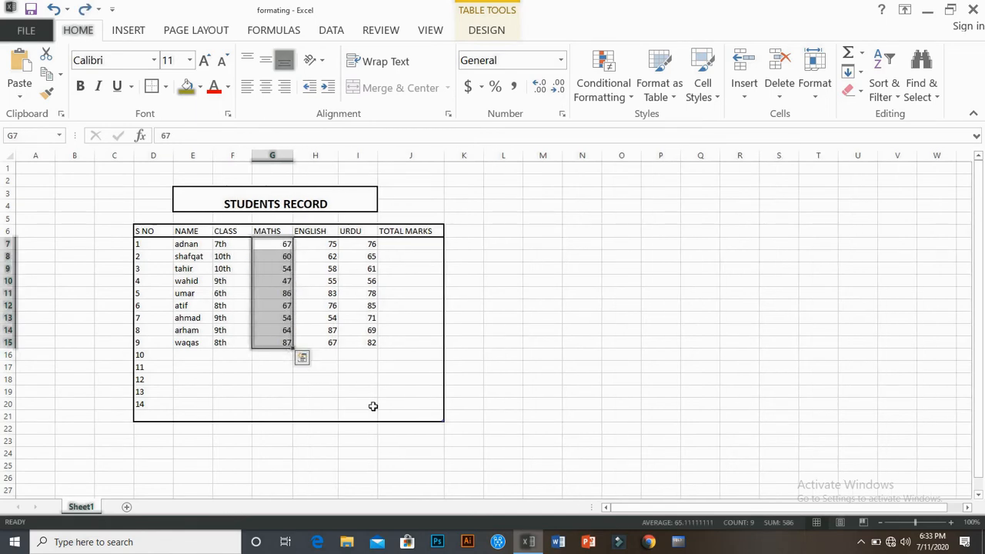
Step: Apply an Equal To 50 rule with Light Red Fill with Dark Red Text to the Maths cells G7 to G18, including the empty ones
click(361, 393)
drag(280, 243, 257, 380)
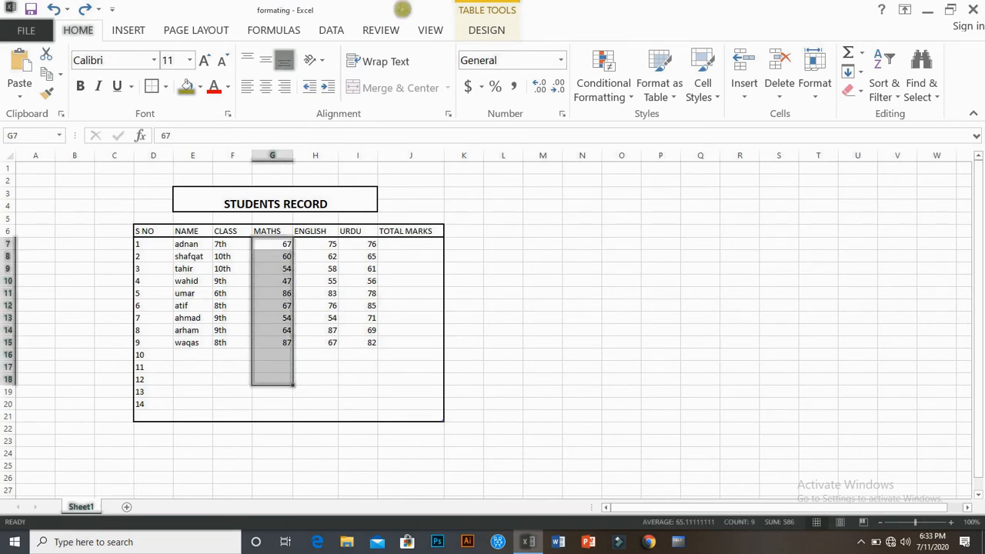
click(656, 99)
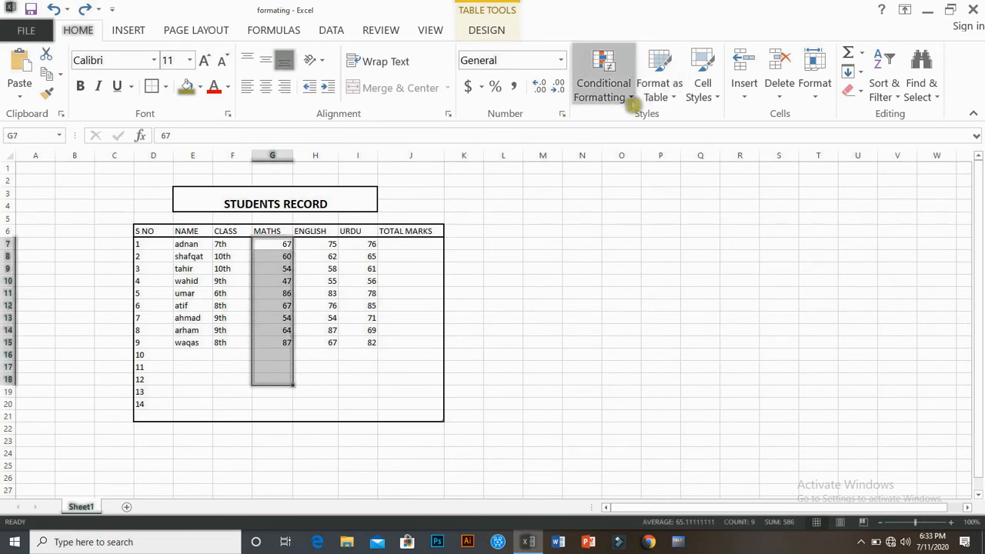
click(629, 105)
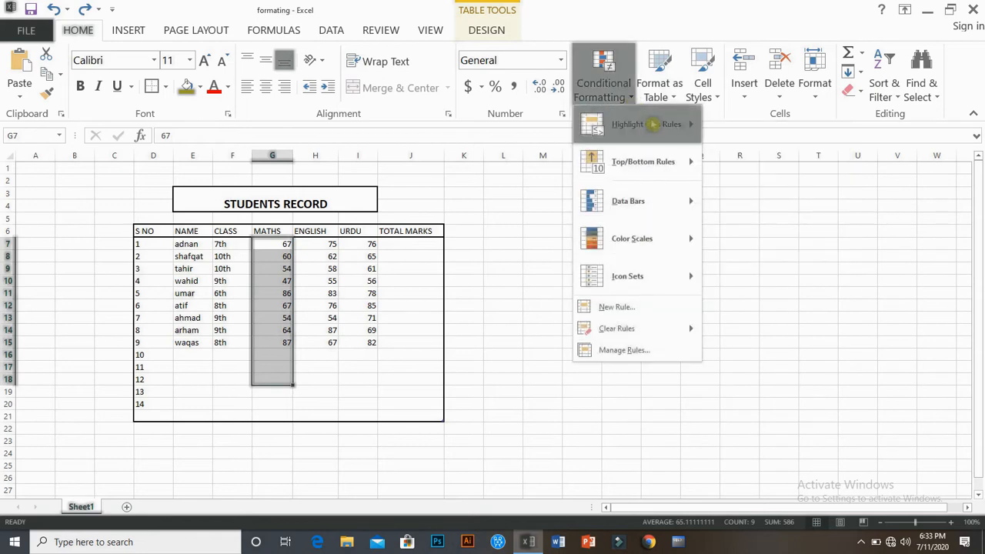
mouse_move(656, 125)
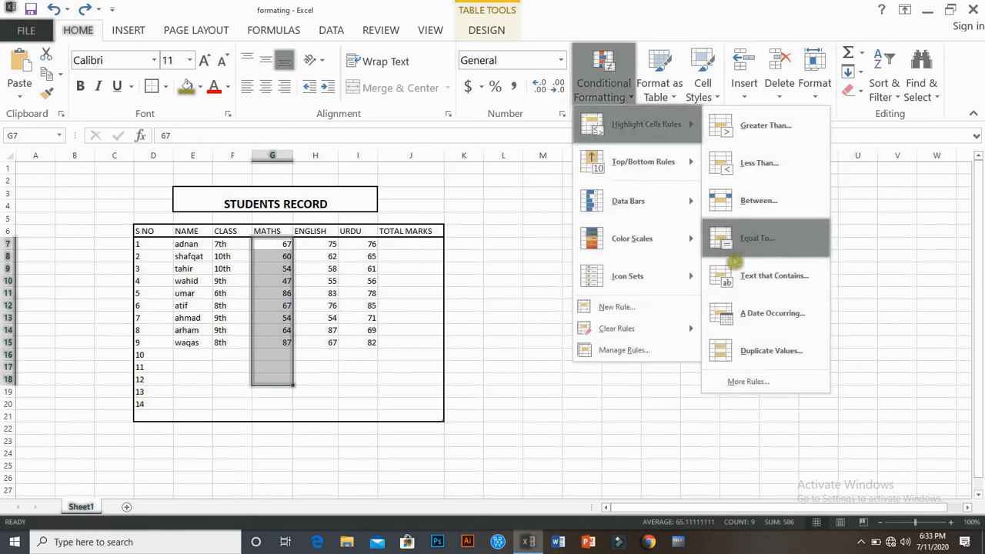
click(745, 250)
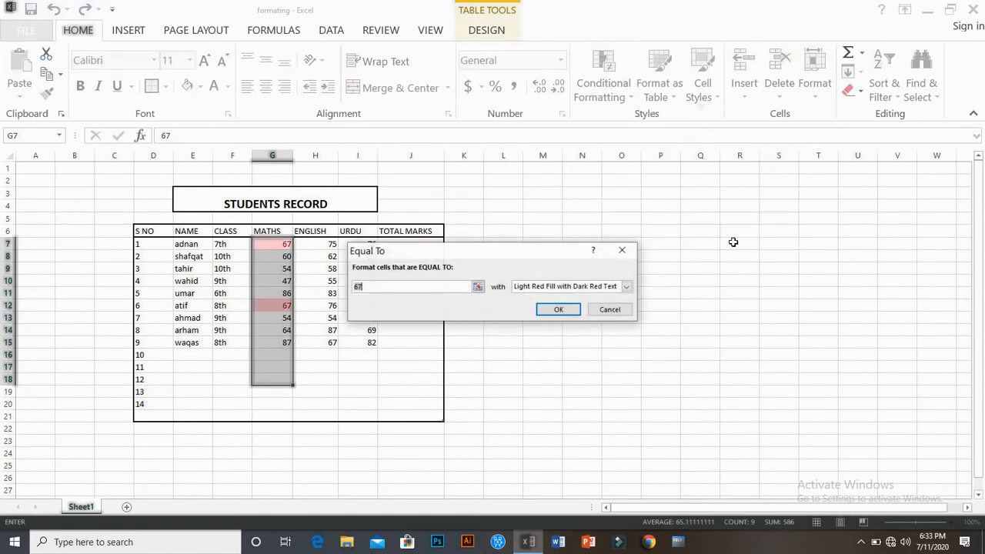
click(401, 300)
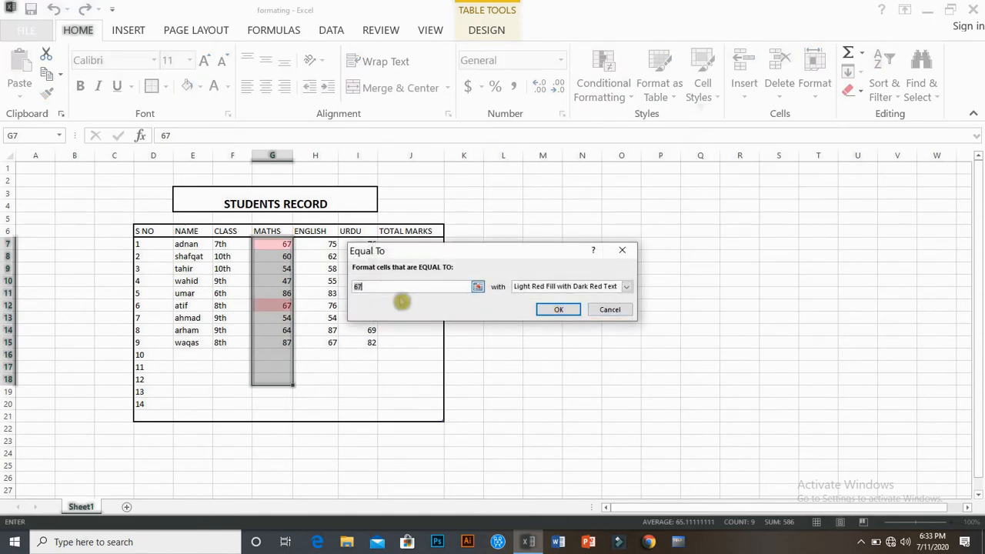
key(BackSpace)
key(BackSpace)
text(50)
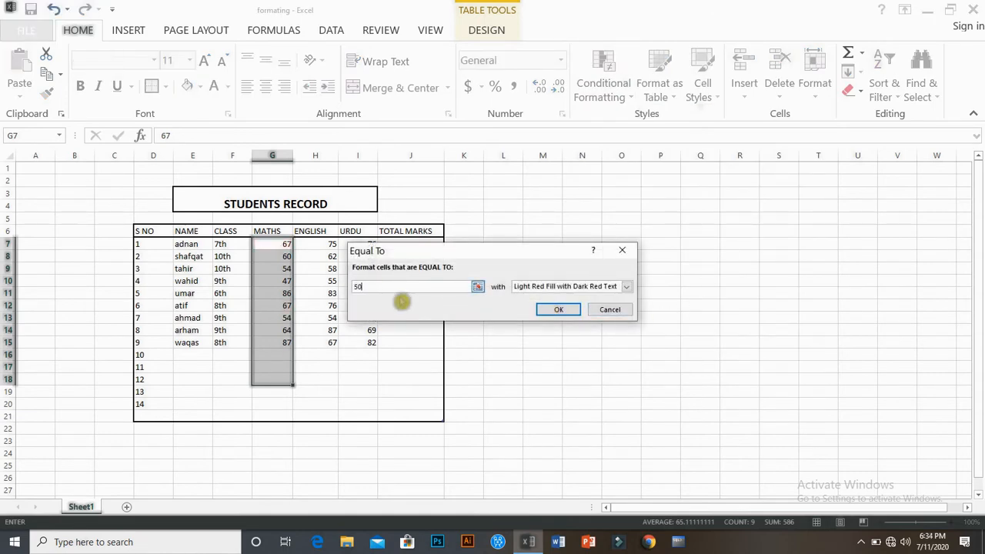
click(566, 310)
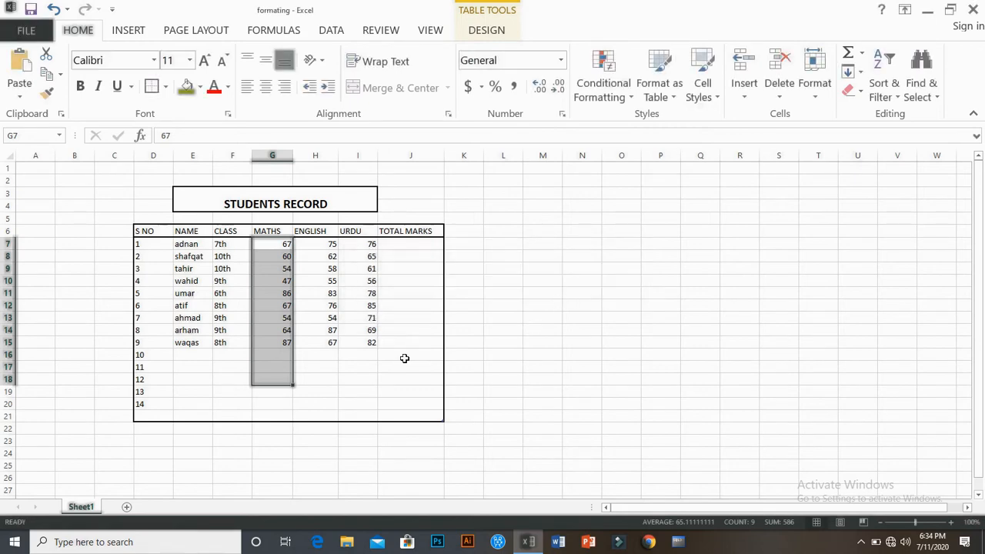
Step: Test the Equal To rule by entering 50 in the empty Maths cell G16, and undo the entry
click(274, 355)
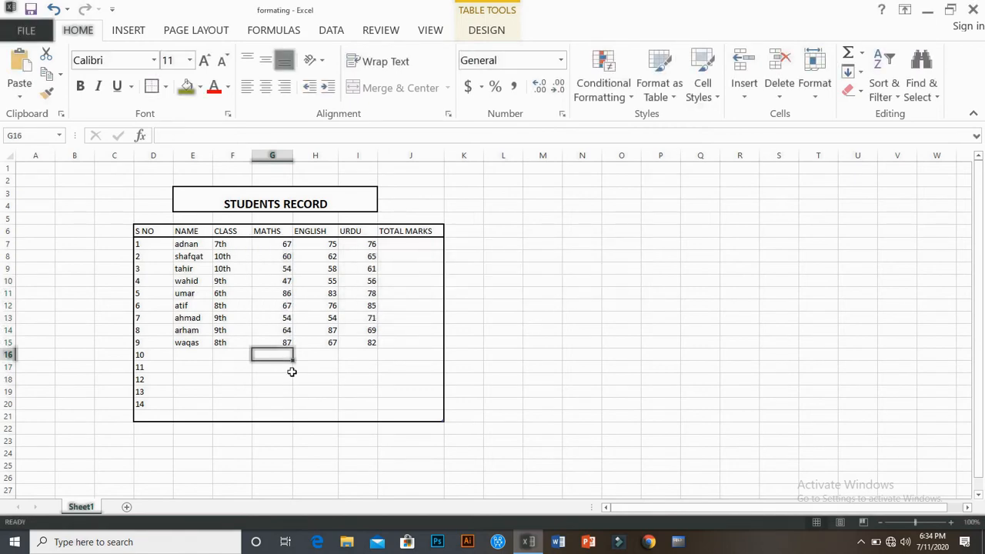
text(50)
click(358, 391)
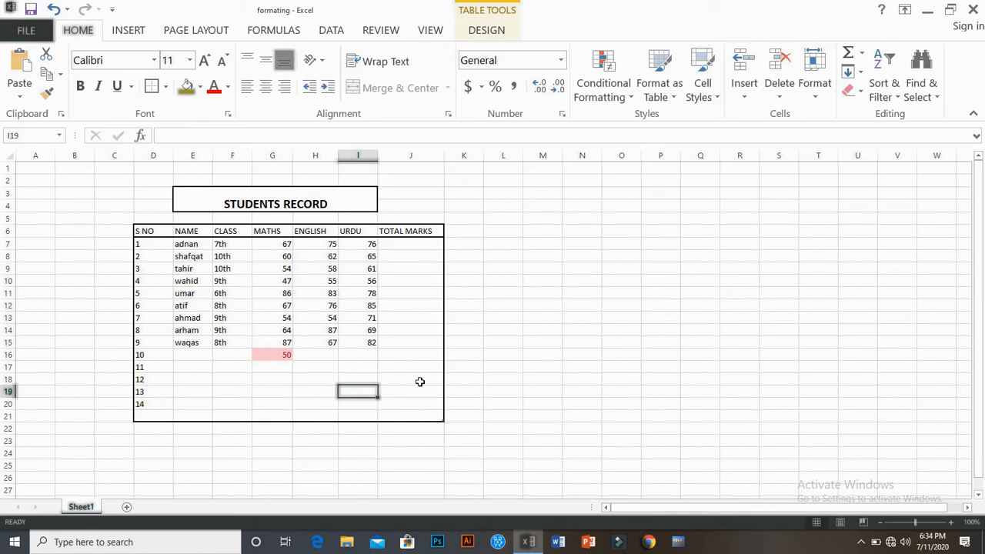
key(ctrl+z)
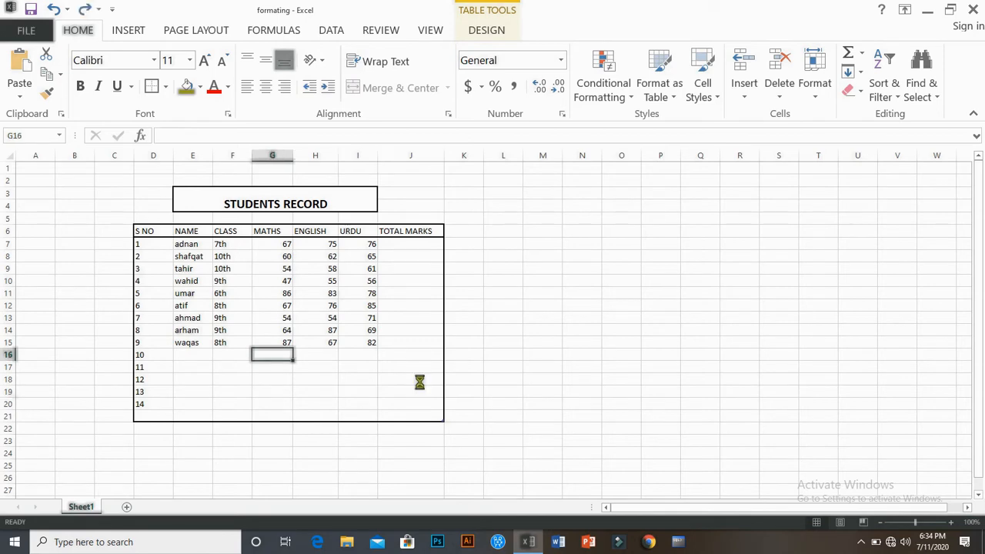
Step: Highlight the Class cells F7 to F15 containing the text "th" with Light Red Fill with Dark Red Text, and undo that rule
drag(273, 244, 274, 379)
click(603, 81)
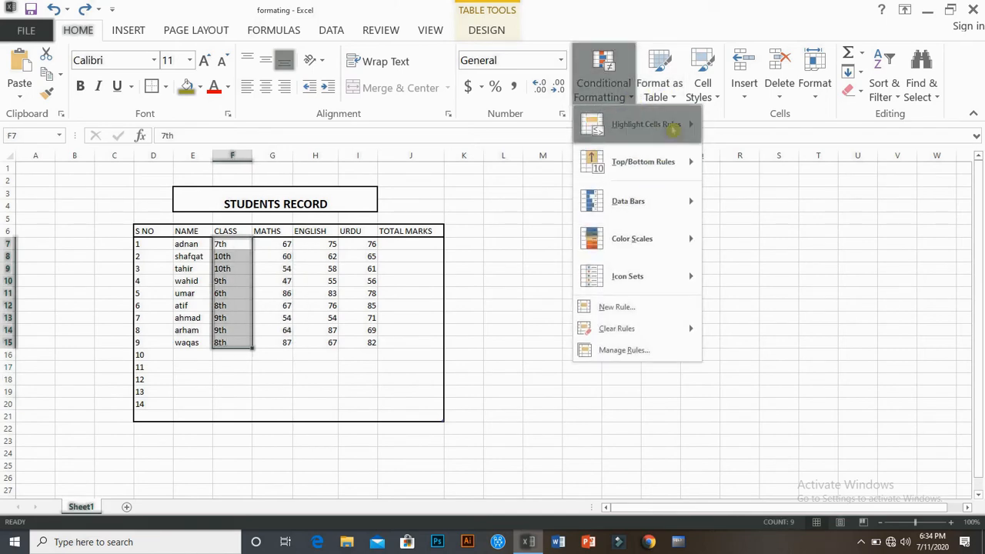
mouse_move(642, 126)
click(751, 274)
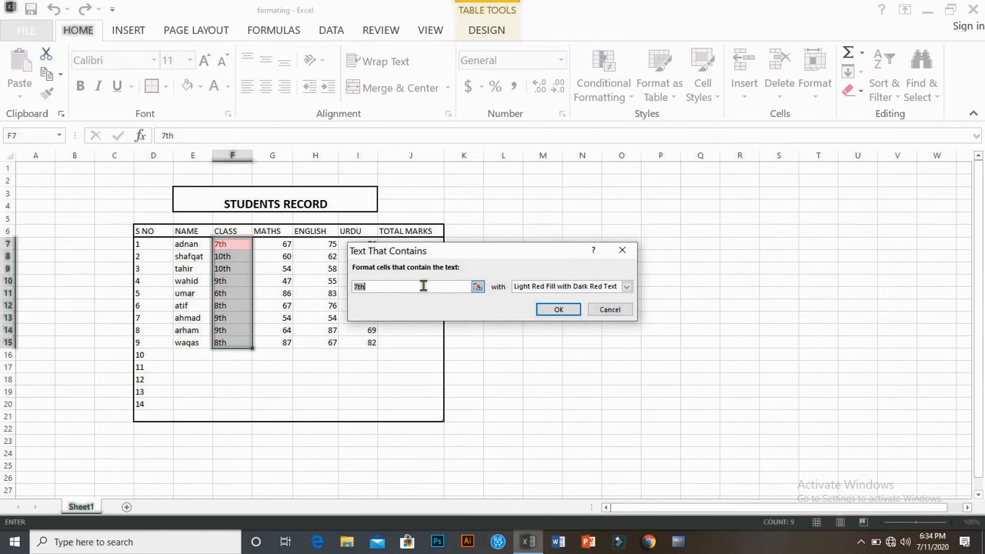
text(t)
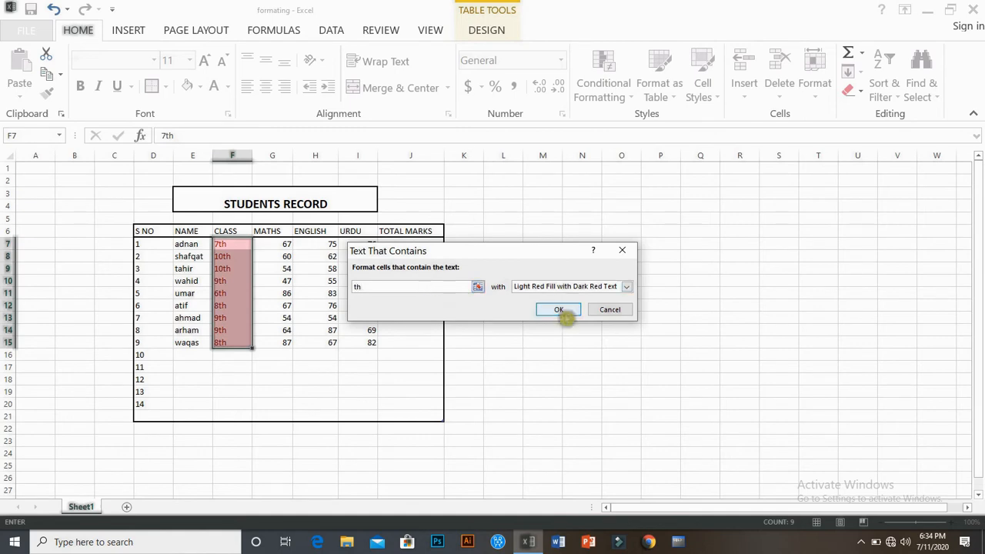
click(558, 310)
click(543, 356)
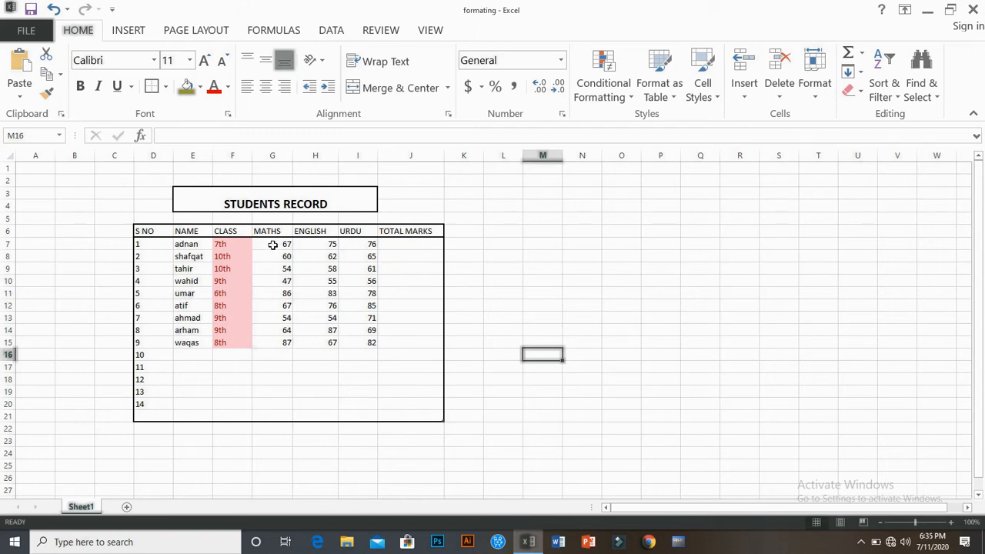
key(ctrl+z)
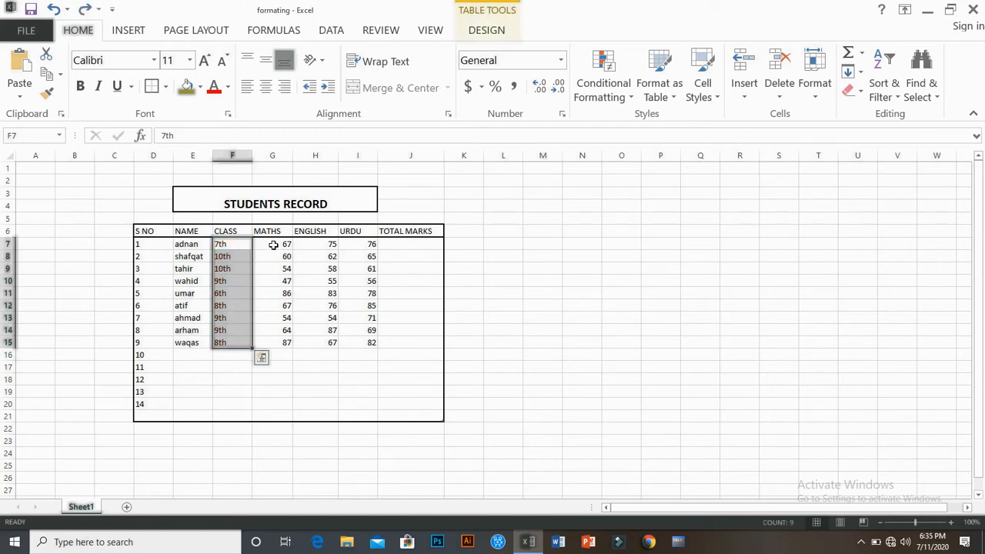
Step: Highlight the Maths cells G7 to G15 containing the text "7" with Light Red Fill with Dark Red Text, and undo that rule
drag(272, 244, 283, 344)
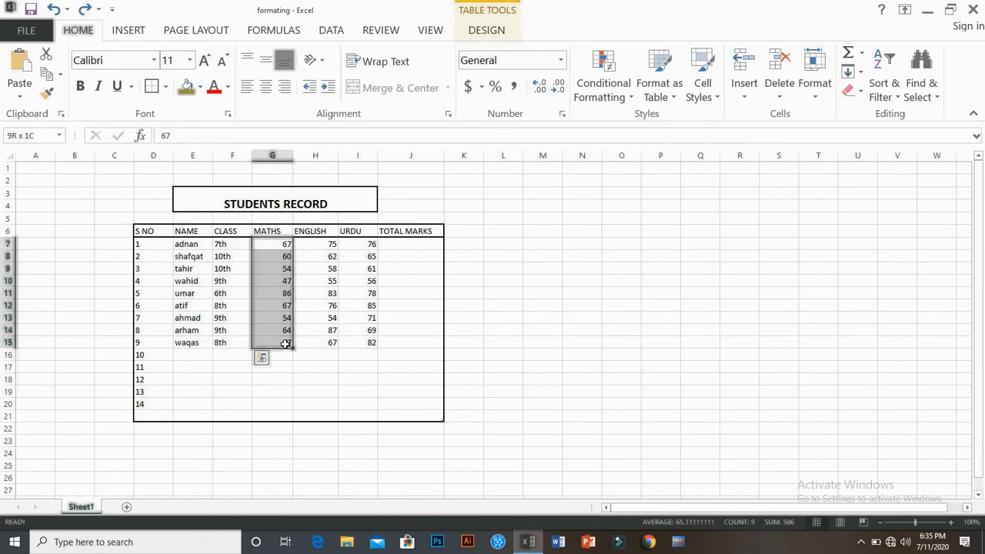
click(624, 69)
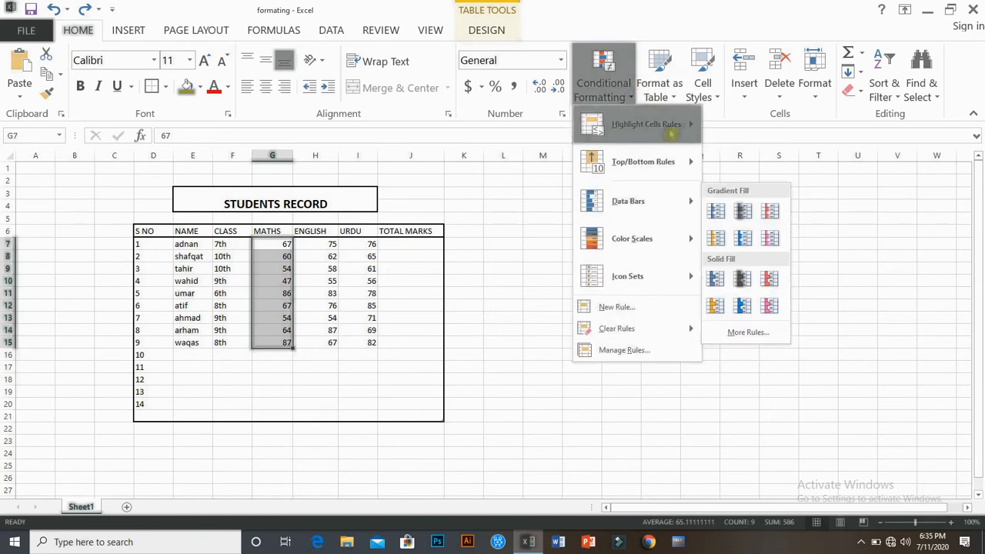
mouse_move(642, 124)
click(770, 276)
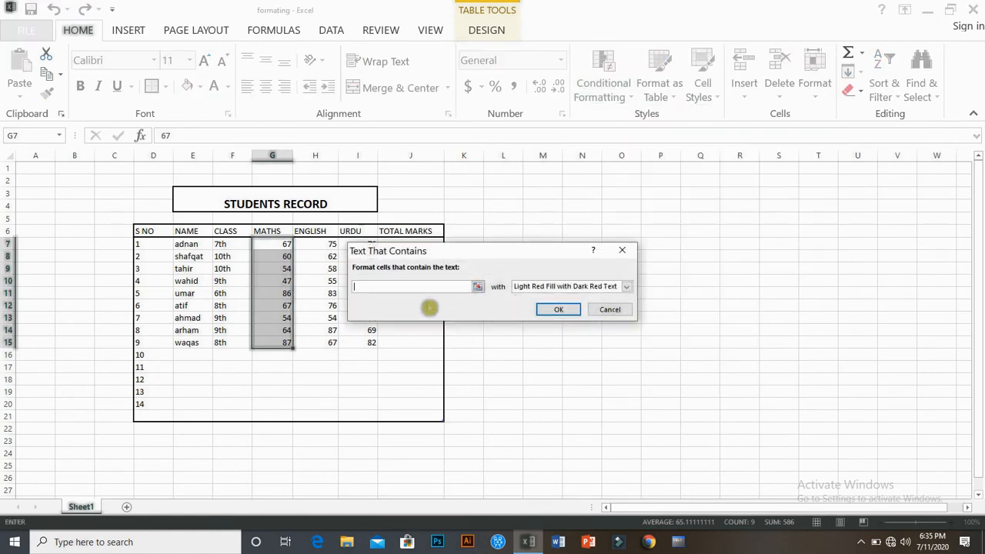
text(7)
click(558, 309)
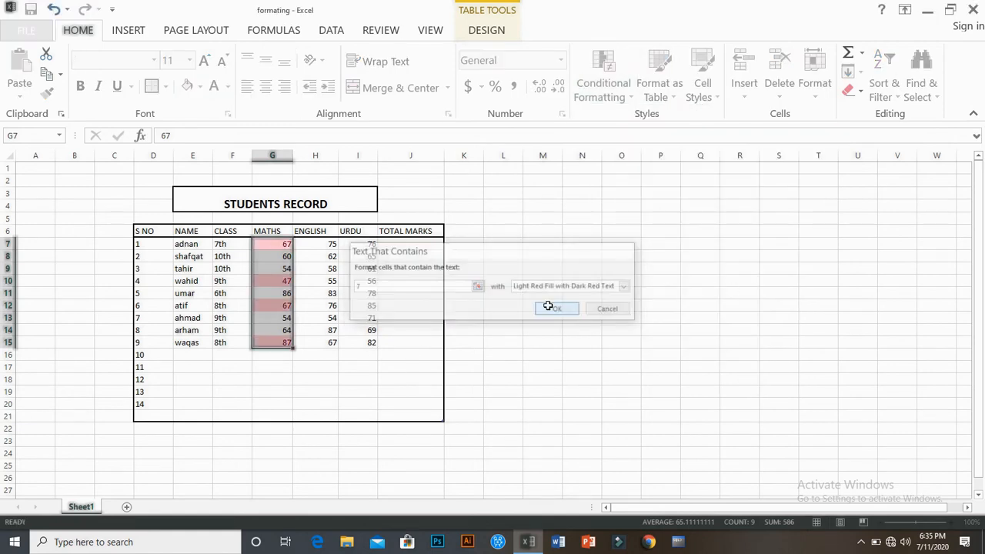
click(421, 379)
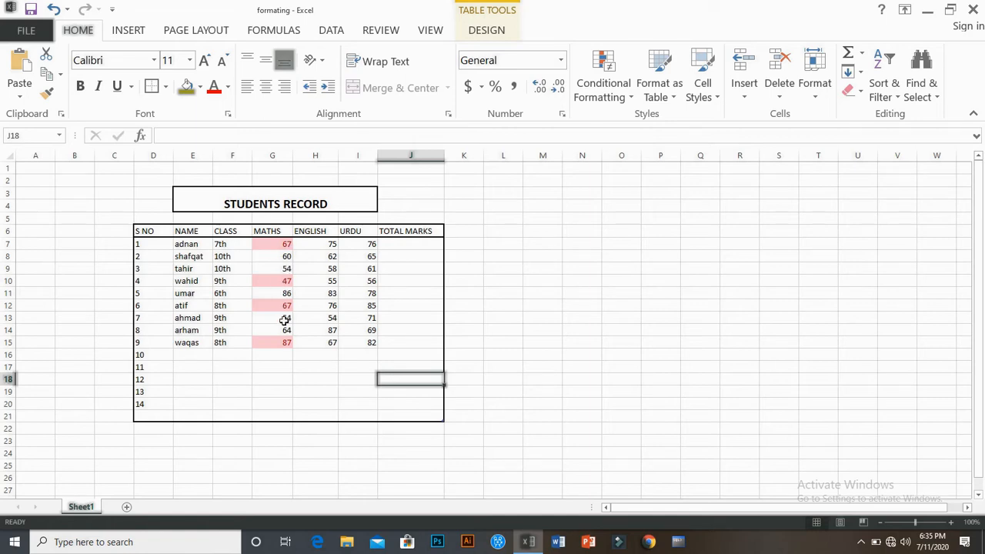
key(ctrl+z)
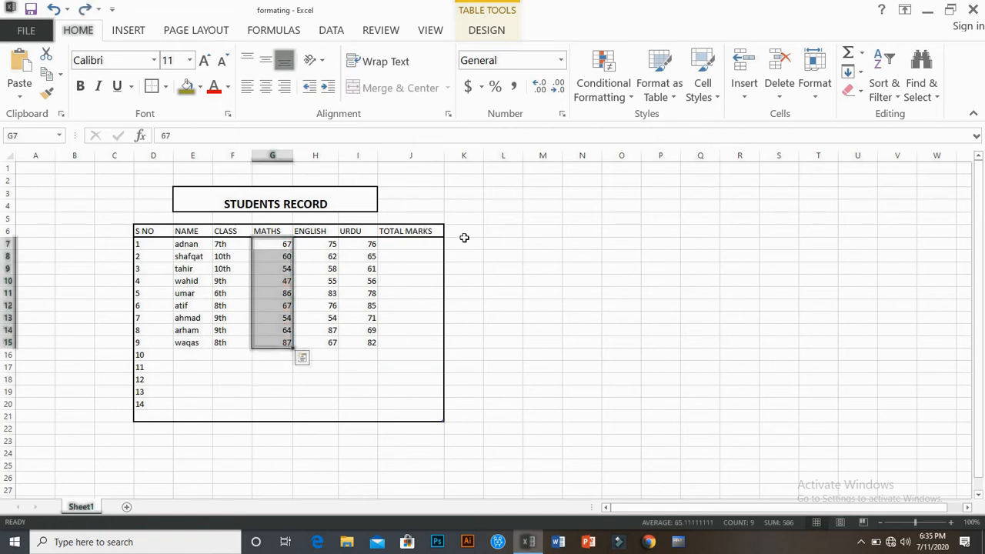
click(630, 97)
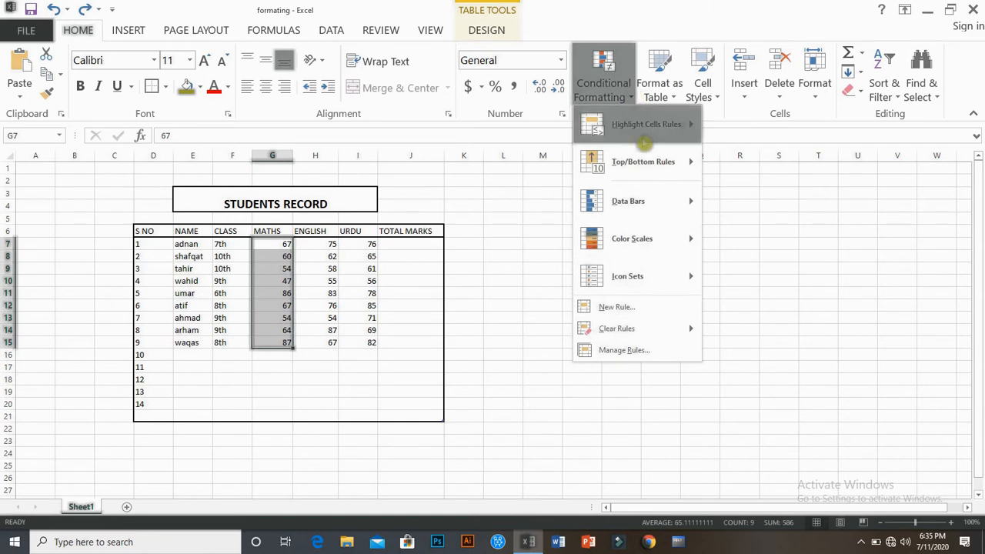
mouse_move(652, 129)
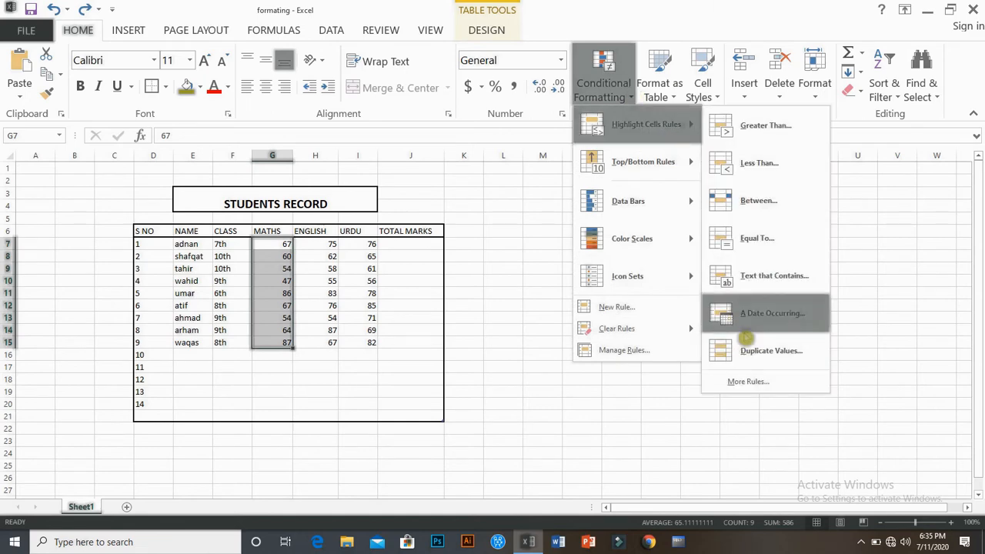
click(315, 404)
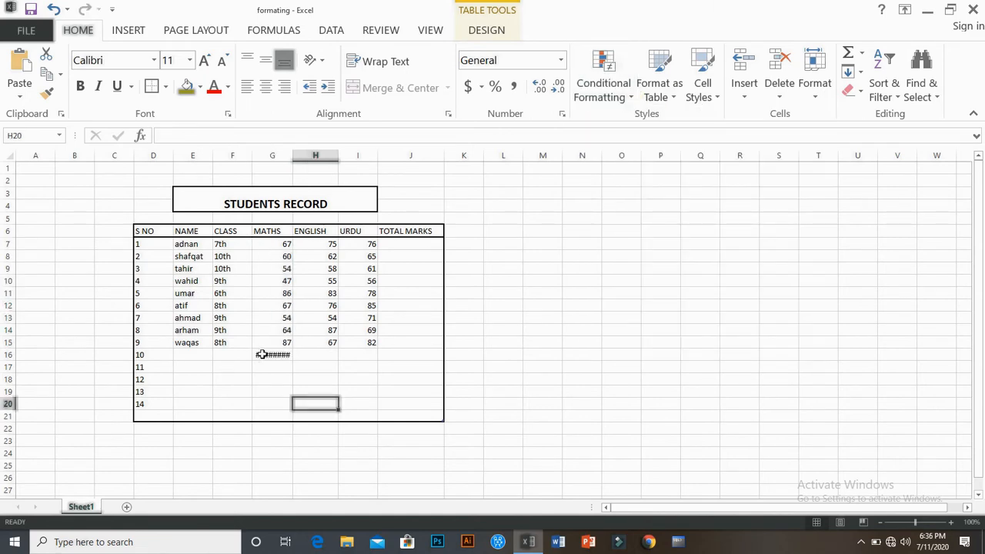
Step: Clear the contents of the Maths cell G16 in the row of serial number 10
click(261, 355)
key(Delete)
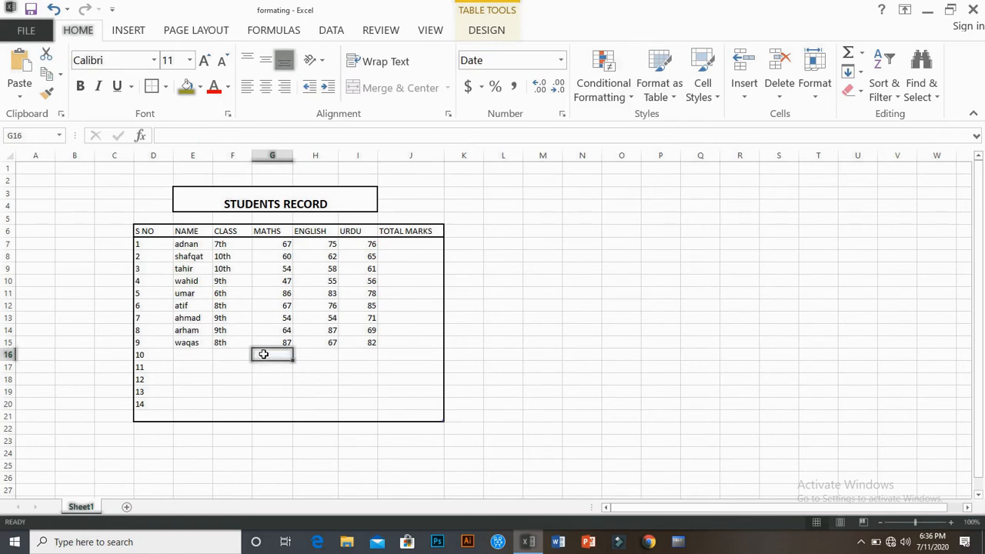
click(622, 97)
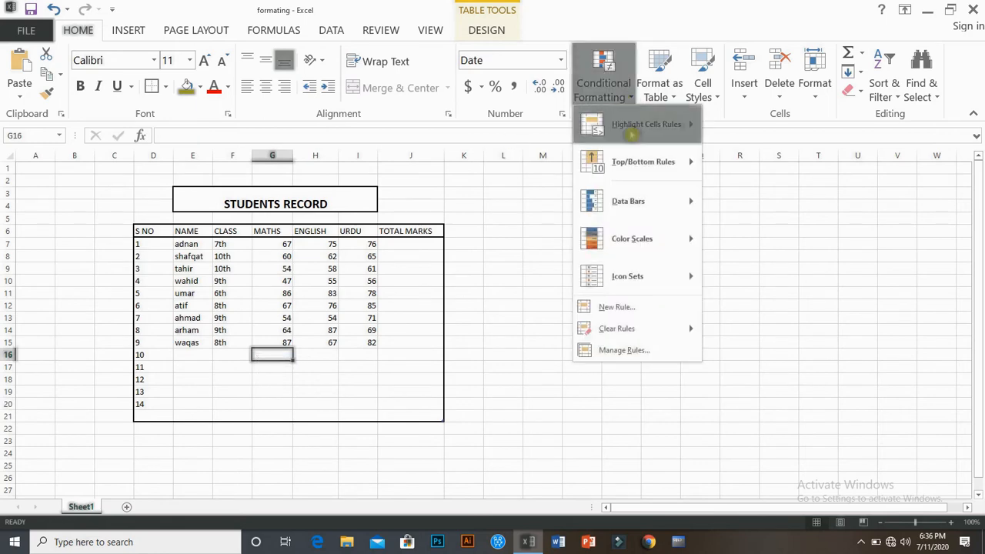
mouse_move(647, 136)
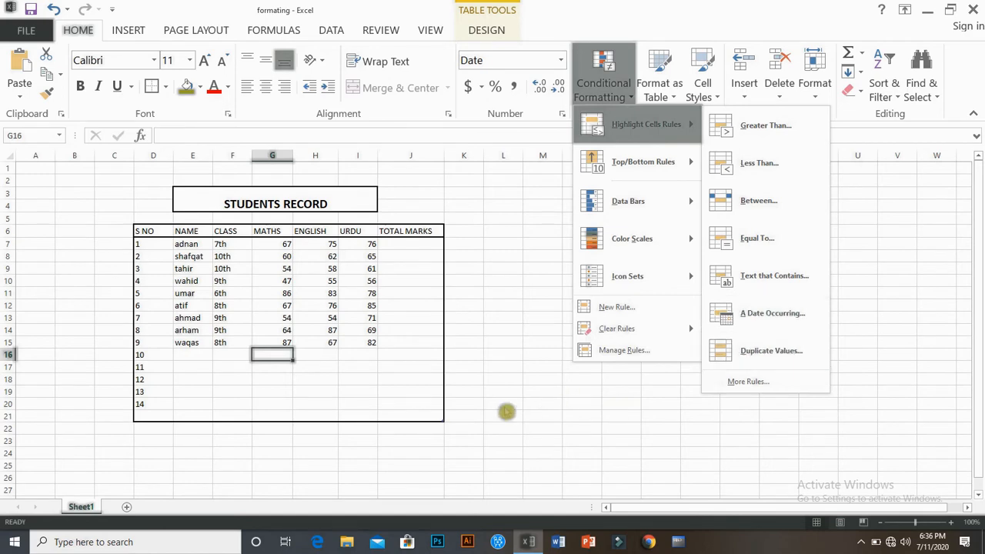
click(507, 412)
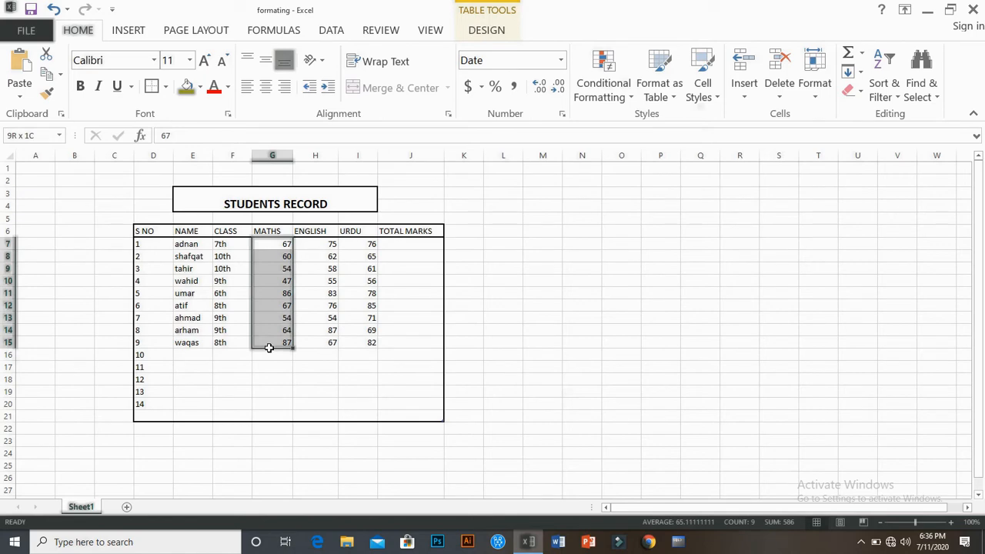
Step: Highlight the duplicate values in Maths cells G7 to G15 with Light Red Fill with Dark Red Text, and undo that rule
drag(269, 347, 269, 348)
click(612, 88)
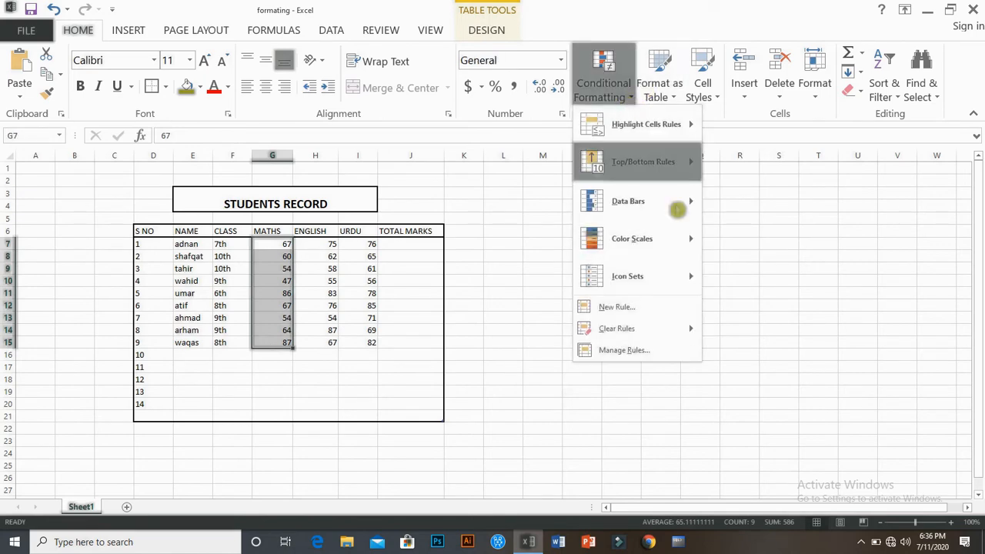
mouse_move(678, 129)
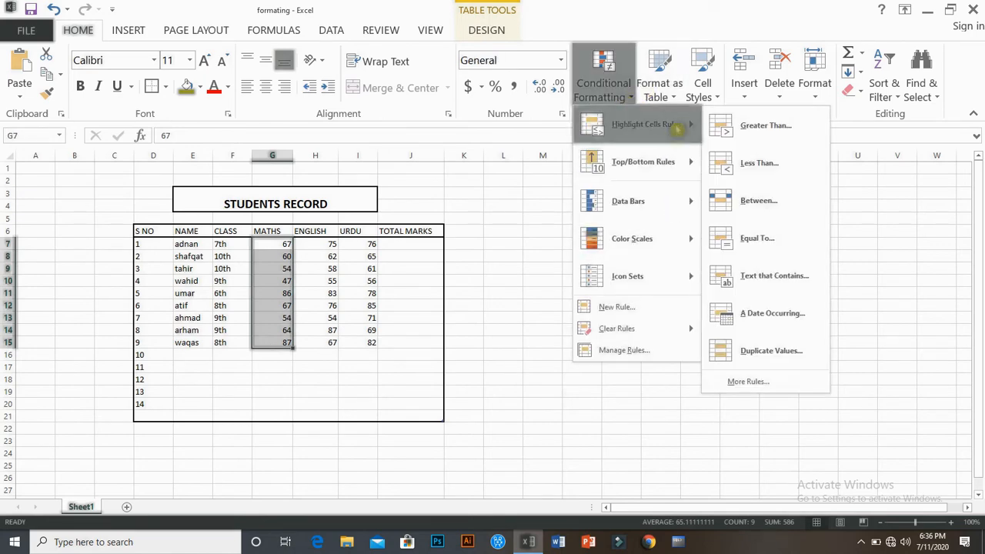
click(773, 351)
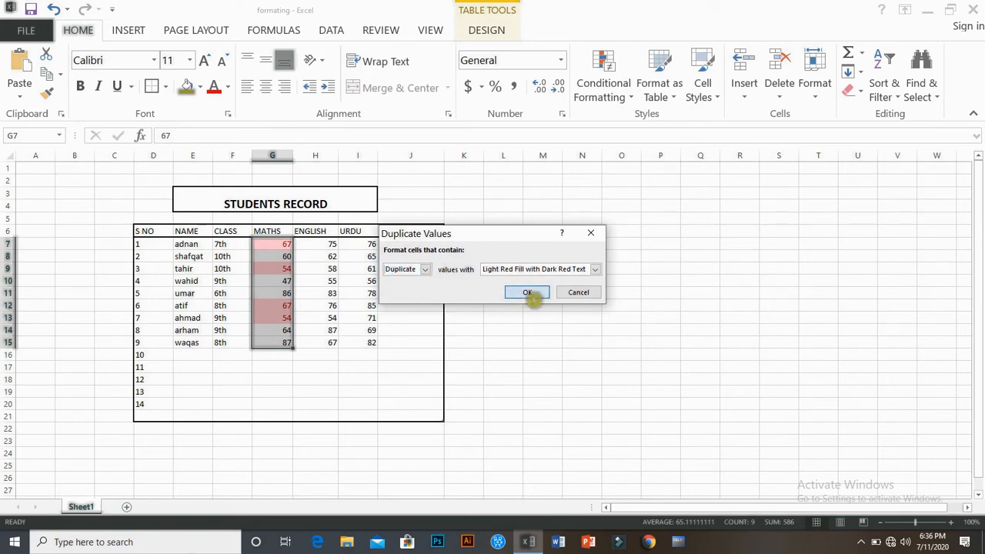
click(530, 293)
click(550, 412)
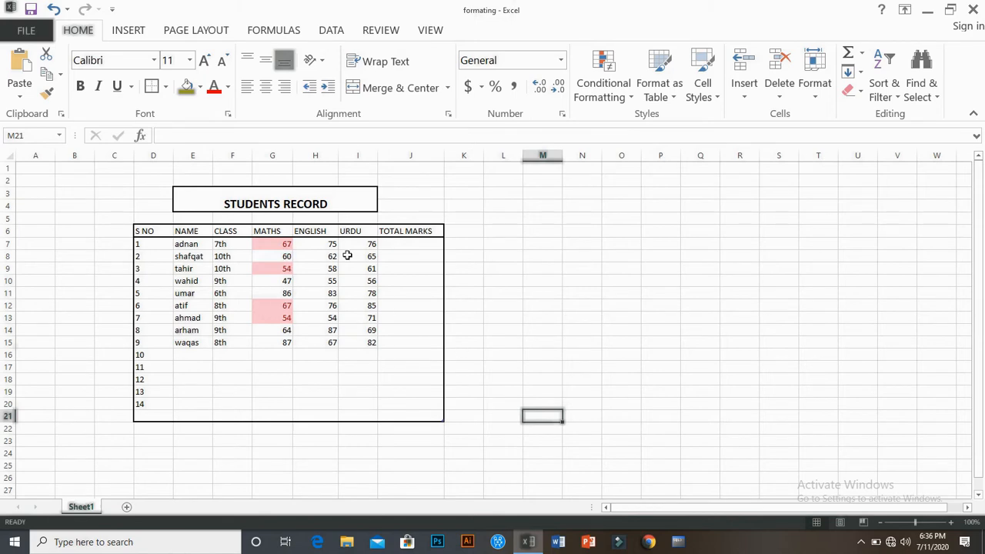
key(ctrl+z)
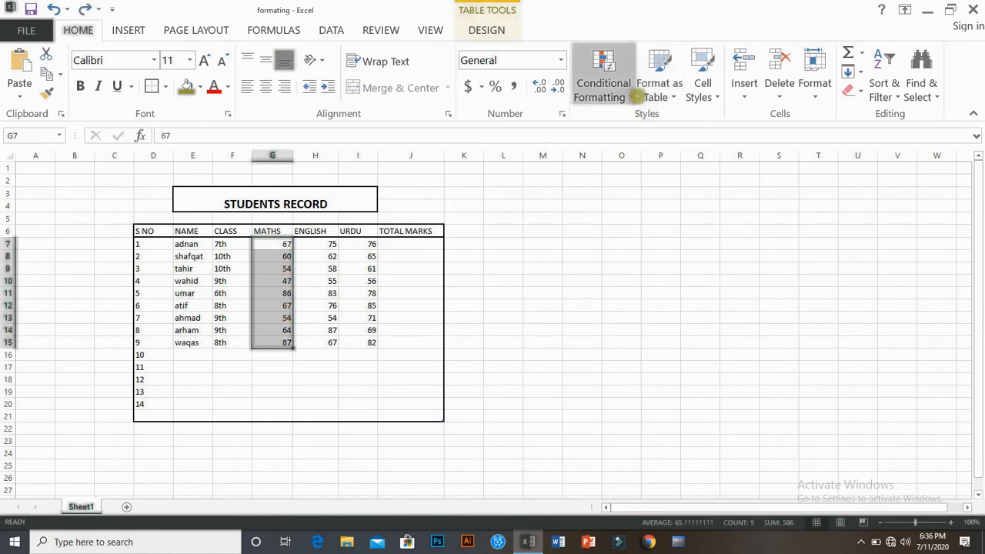
Step: Try to create a custom greater-than formatting rule for the Maths cells without a comparison value or format, and cancel it
click(637, 97)
mouse_move(673, 132)
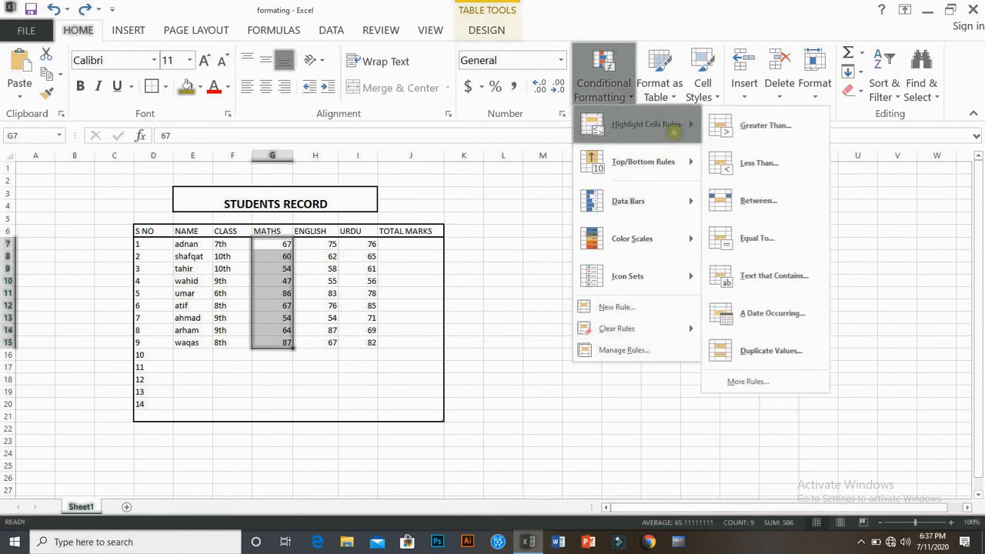
click(748, 381)
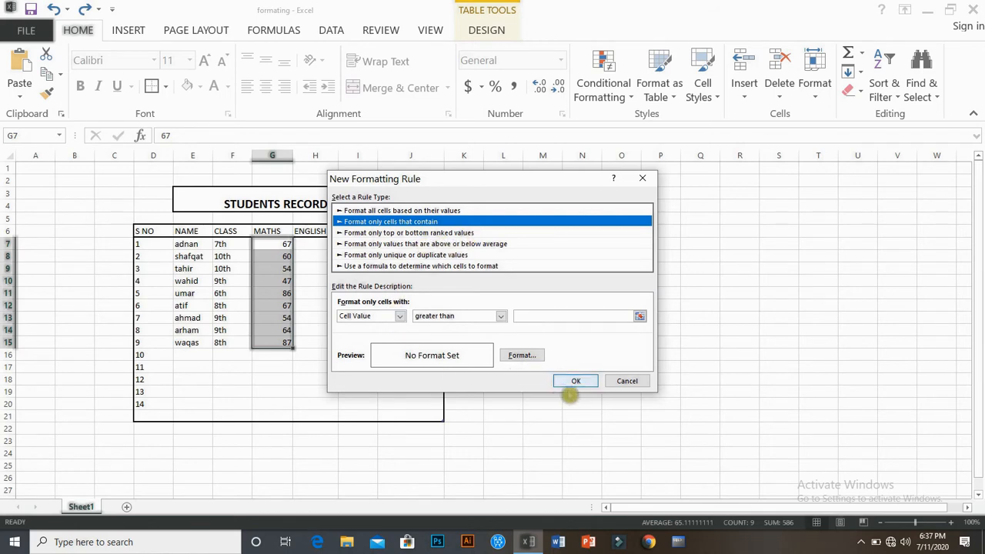
click(576, 381)
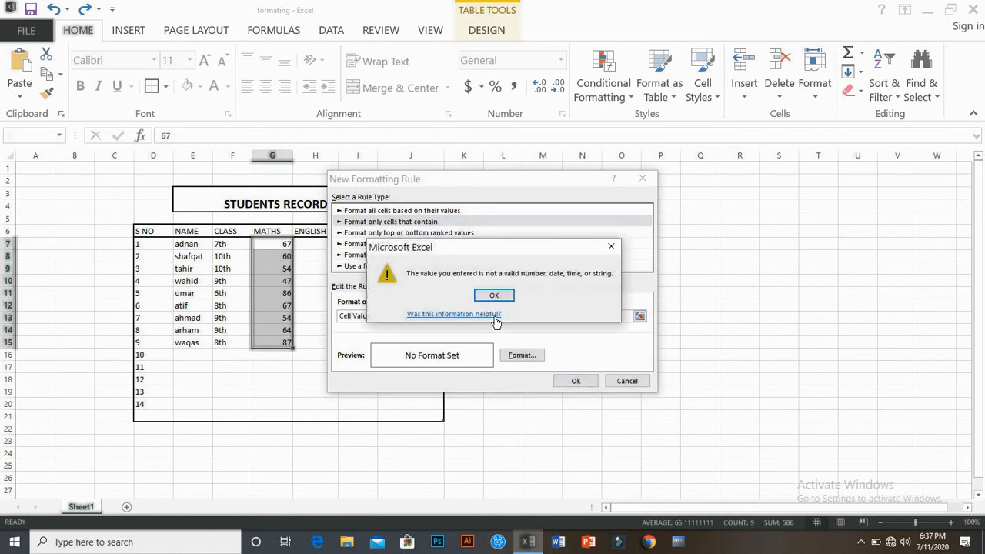
click(504, 296)
click(612, 378)
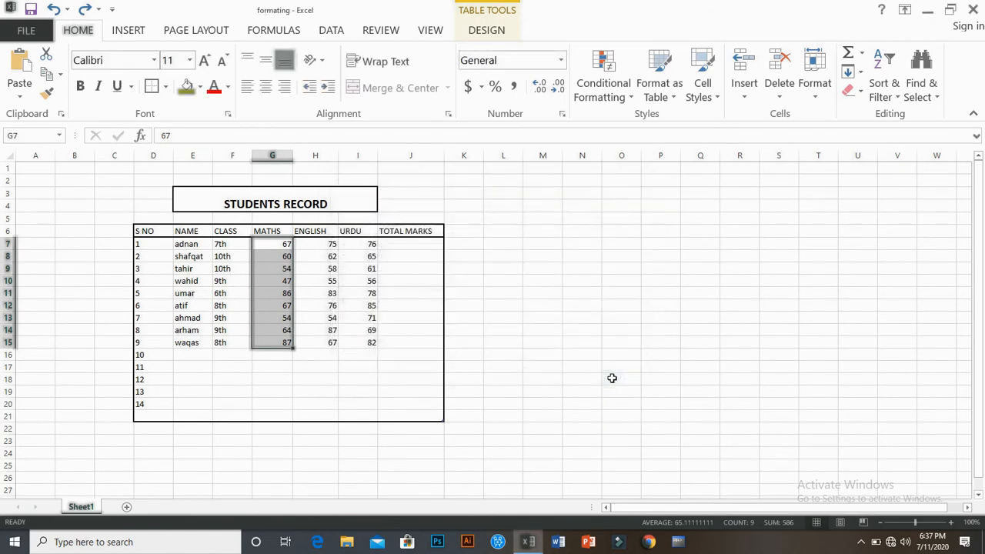
Step: Highlight the top 3 items in Maths cells G7 to G15 with Light Red Fill with Dark Red Text, and undo that rule
click(632, 98)
mouse_move(631, 177)
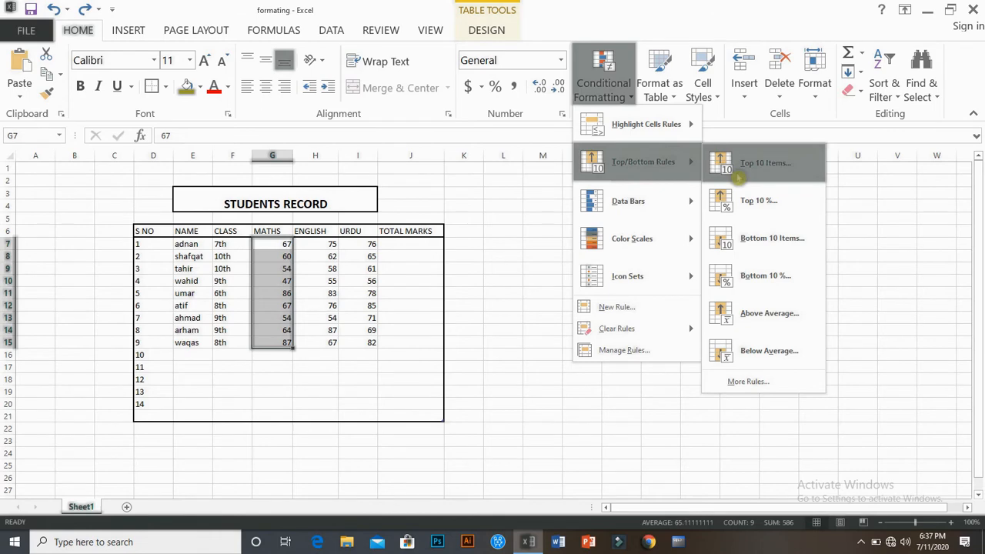
click(738, 177)
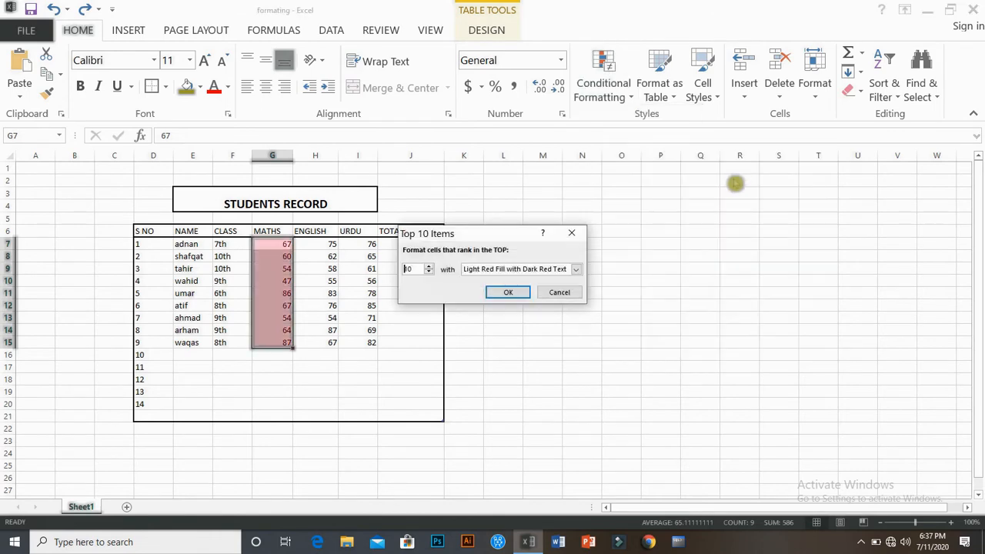
click(427, 287)
key(BackSpace)
text(3)
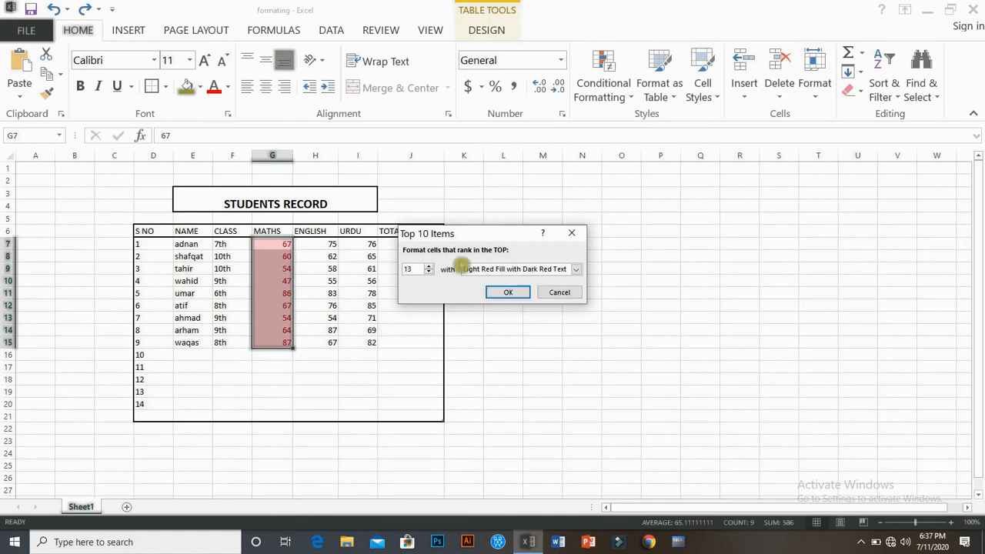
key(BackSpace)
key(BackSpace)
text(3)
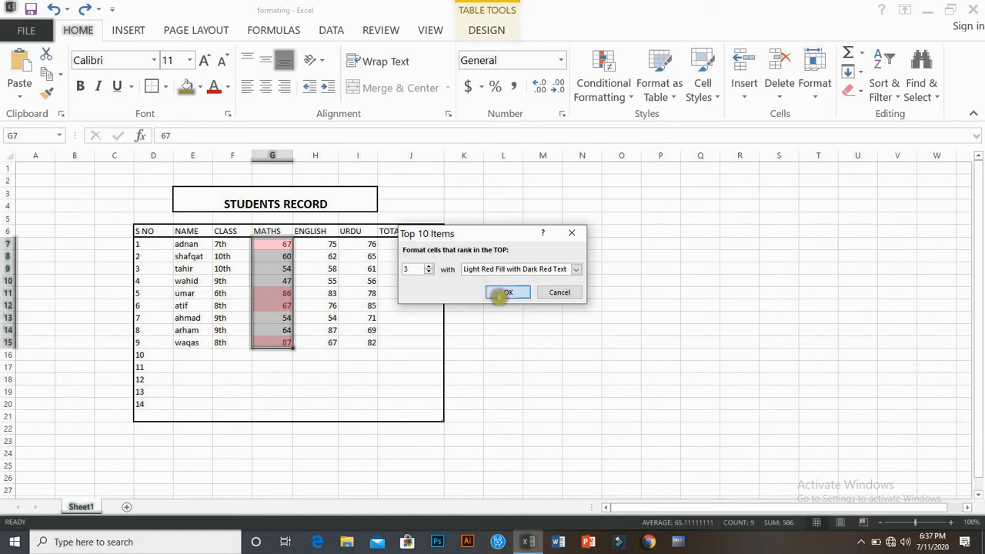
click(500, 293)
click(356, 392)
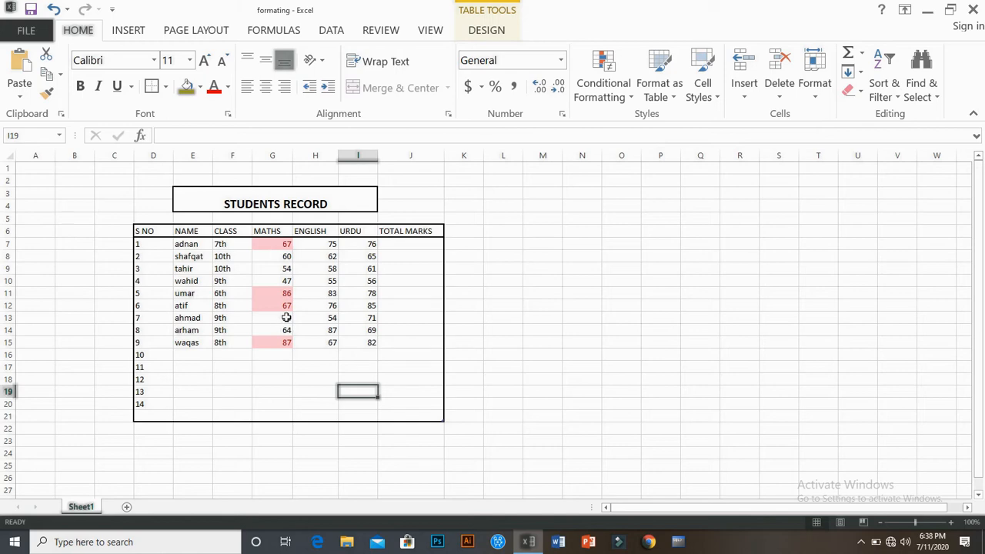
key(ctrl+z)
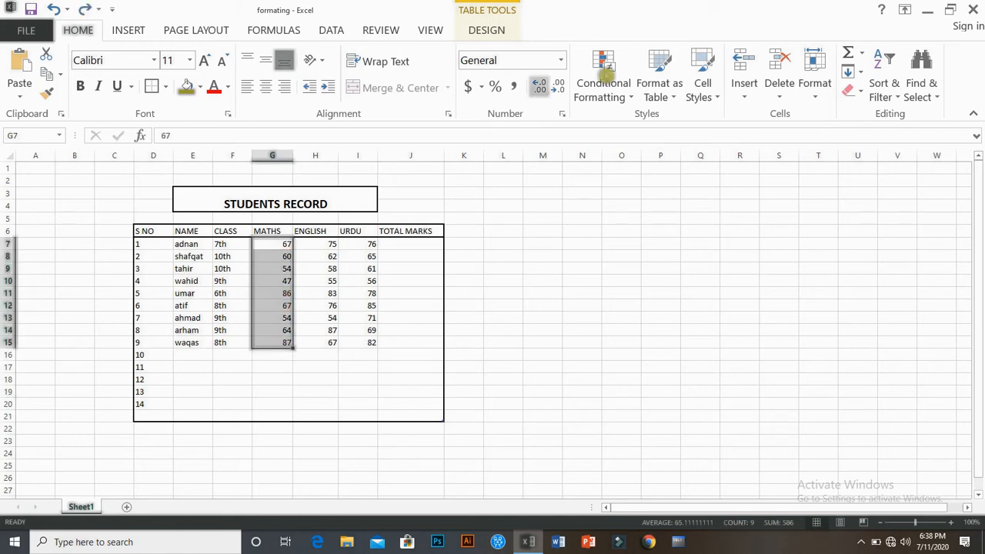
Step: Apply a Top 10% rule with Light Red Fill with Dark Red Text to Maths cells G7 to G15, and undo it
click(629, 99)
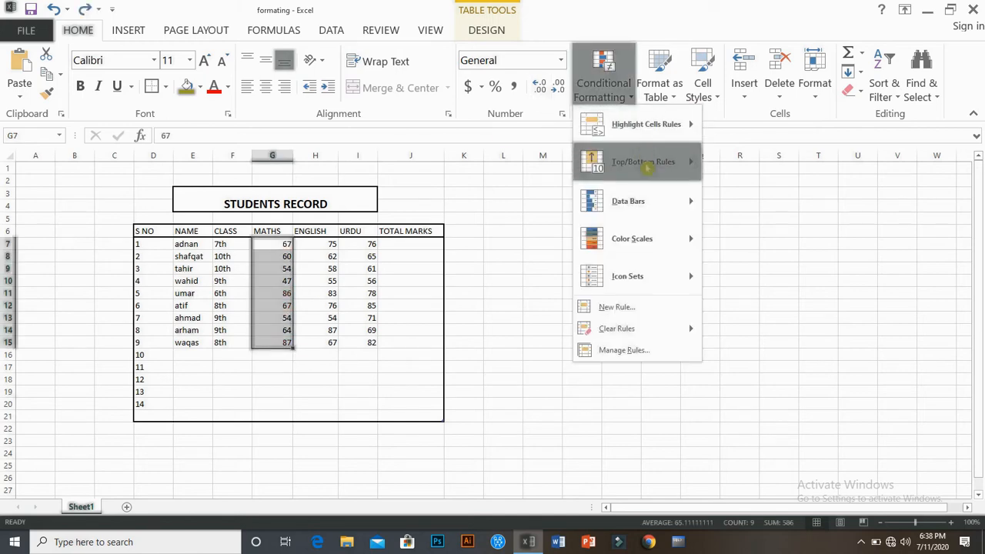
mouse_move(646, 163)
click(746, 201)
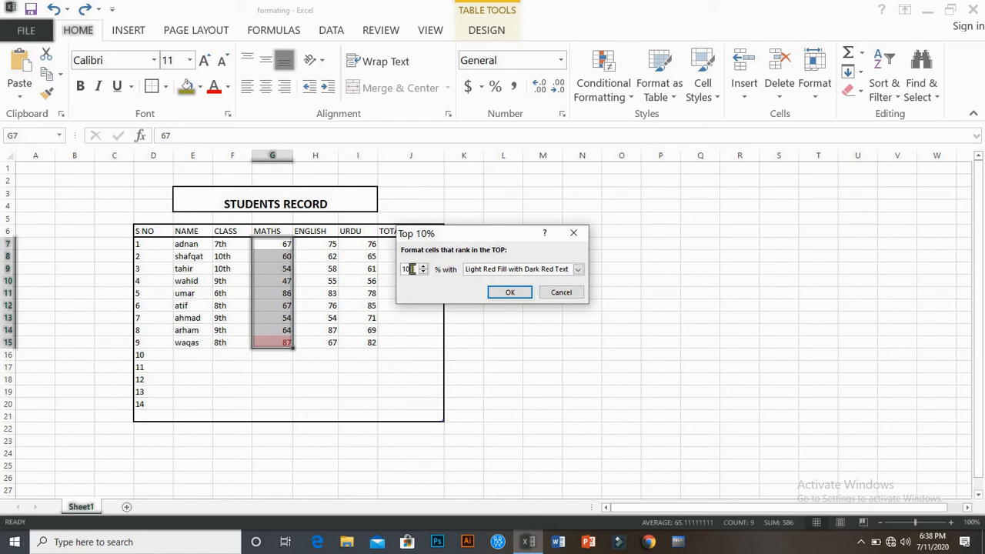
key(BackSpace)
key(BackSpace)
click(510, 293)
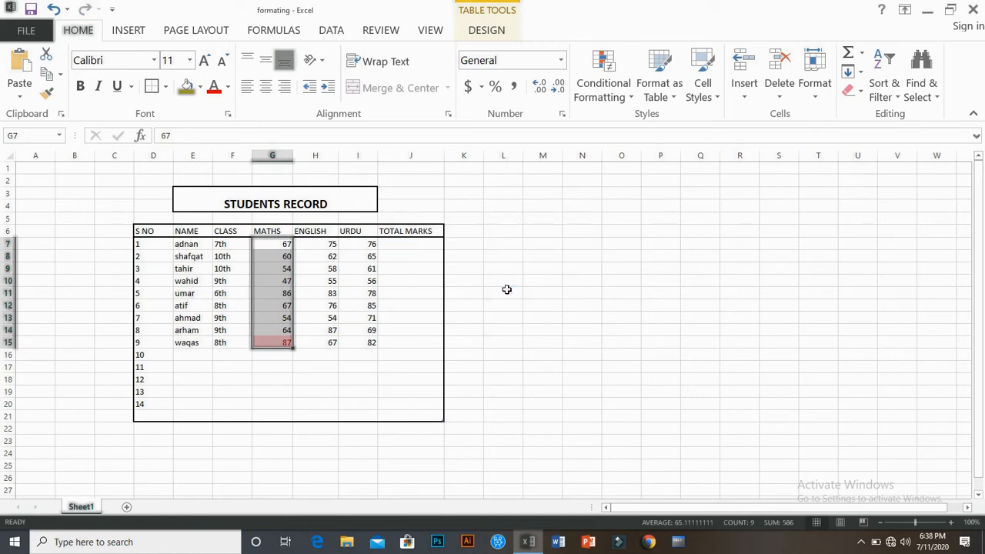
drag(382, 416, 379, 430)
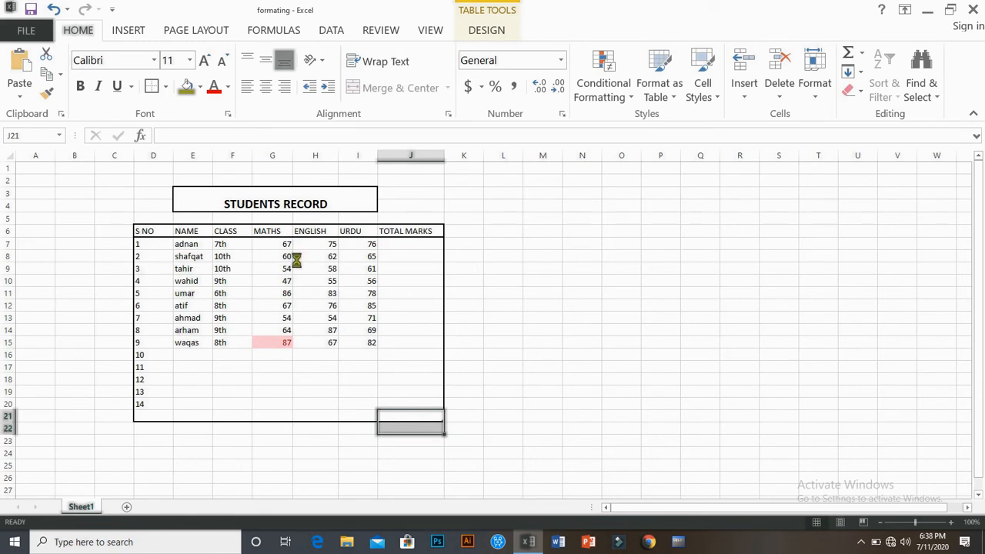
key(ctrl+z)
Step: Highlight the bottom 4 items in Maths cells G7 to G15 with Light Red Fill with Dark Red Text, and undo that rule
click(608, 96)
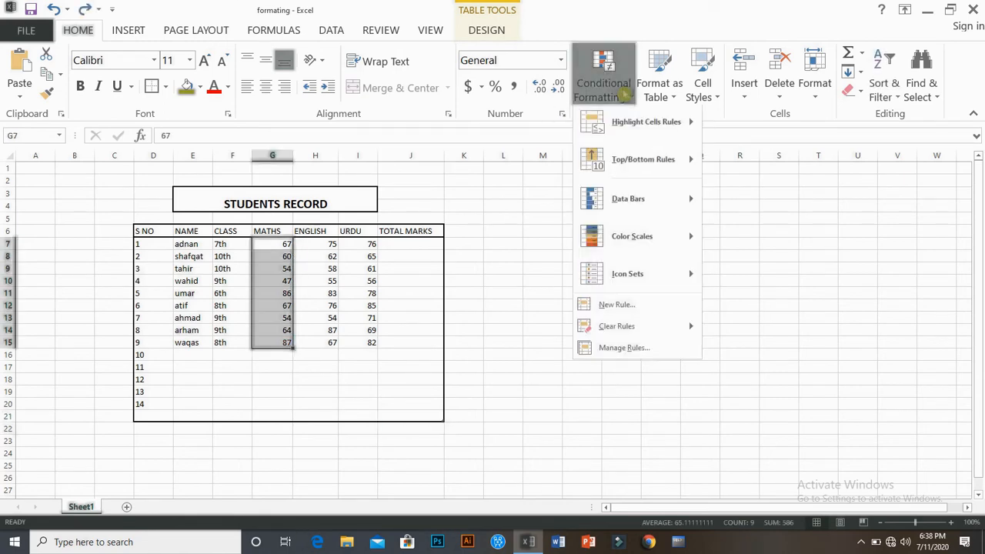
mouse_move(665, 164)
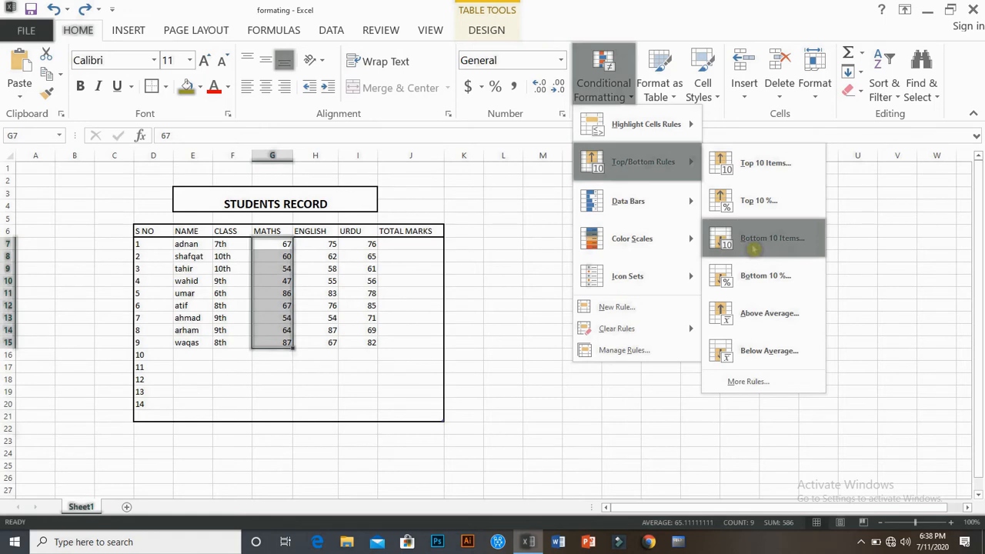
click(746, 245)
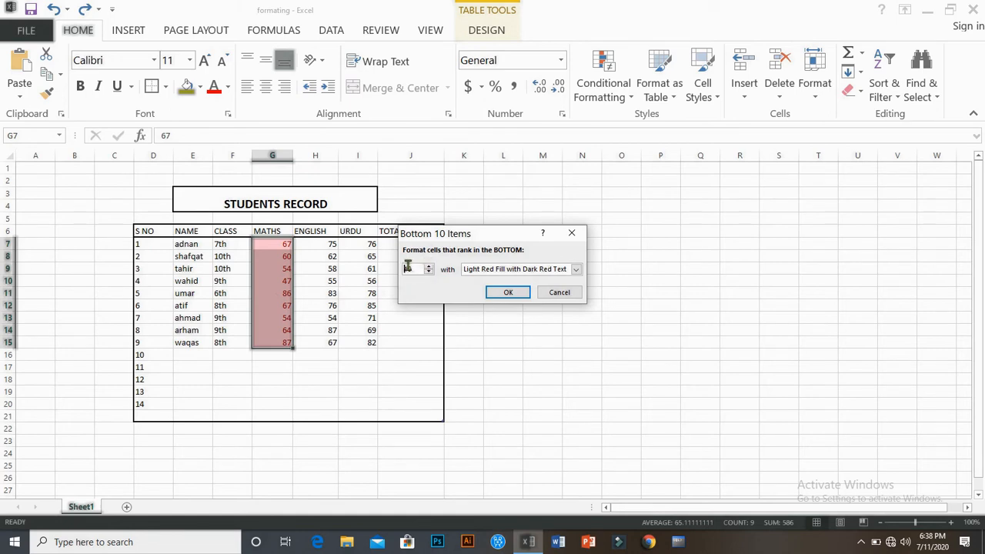
key(Delete)
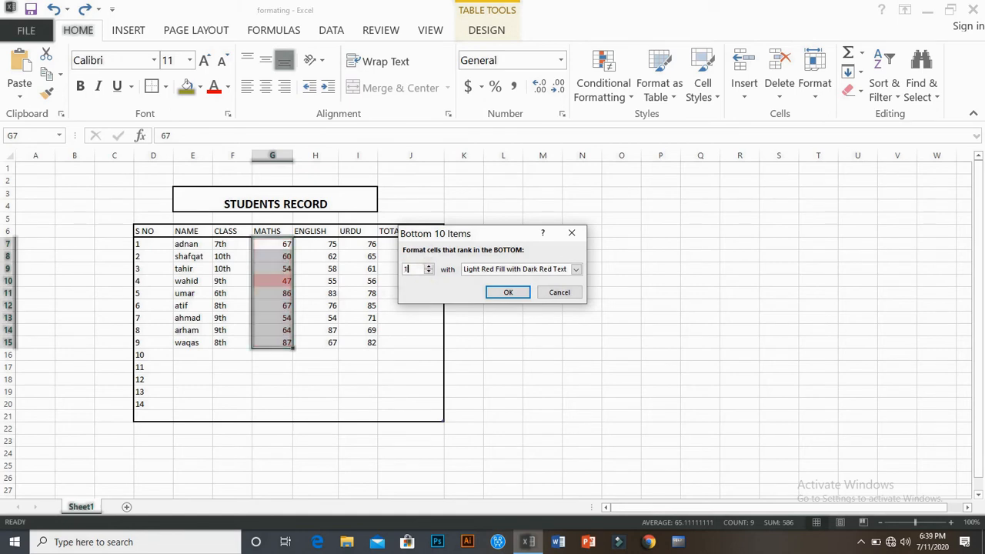
text(4)
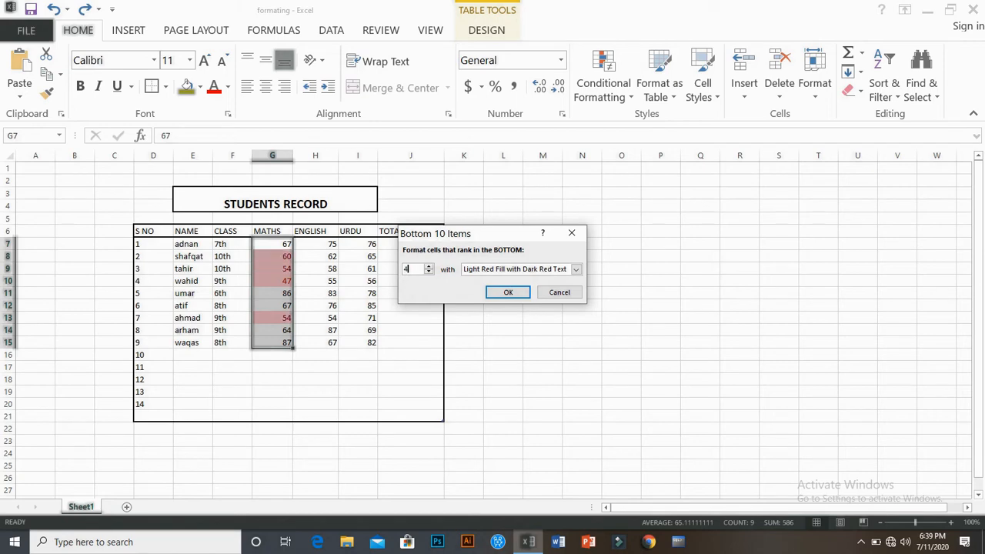
click(508, 292)
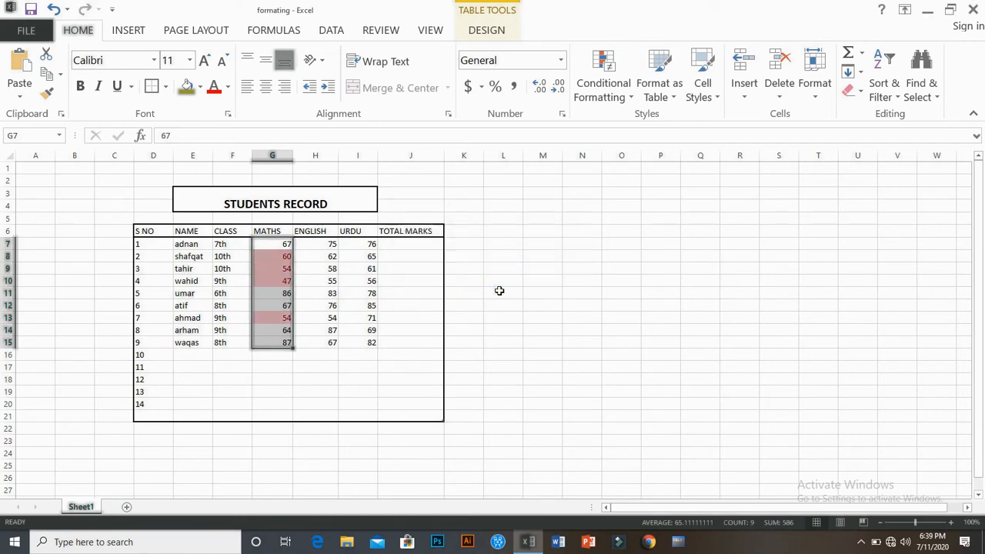
click(368, 453)
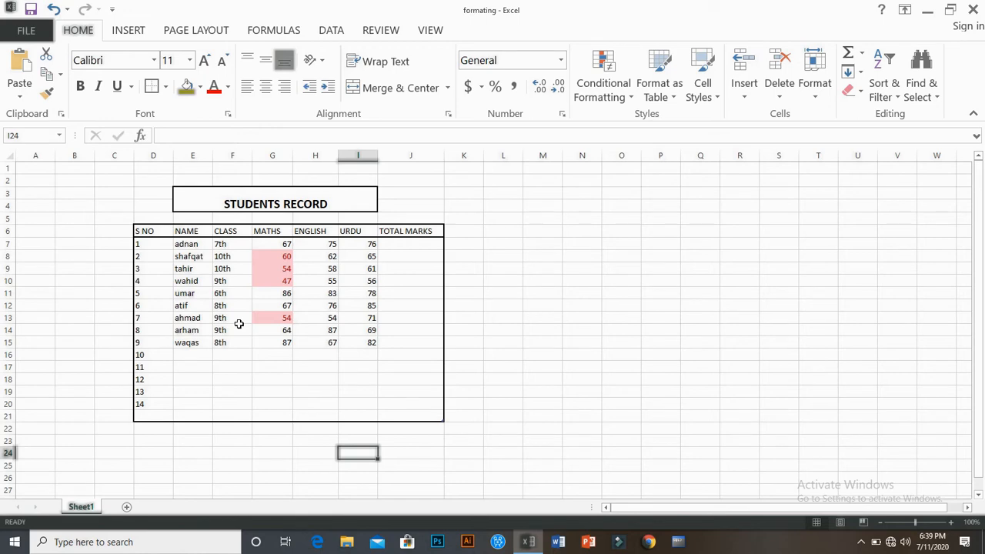
key(ctrl+z)
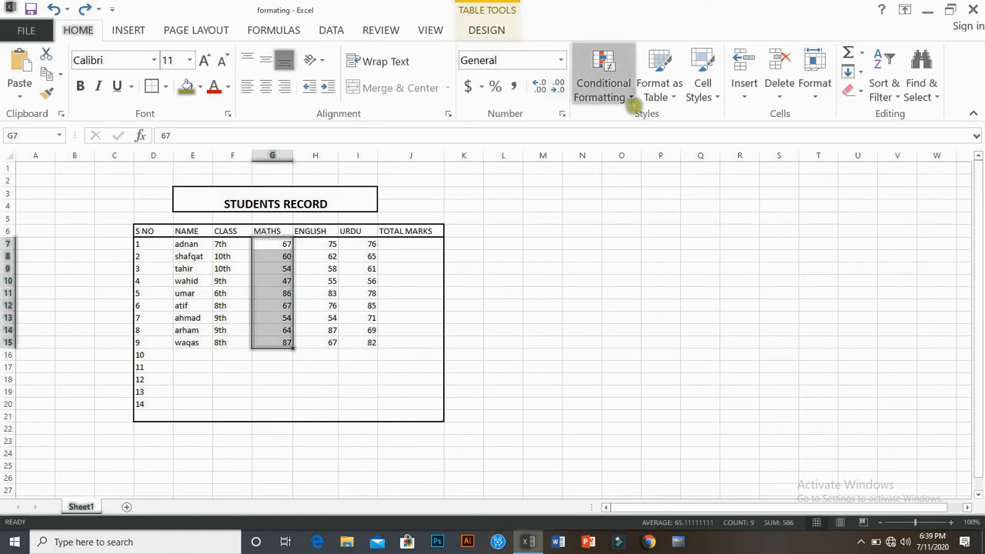
Step: Highlight the above-average values in Maths cells G7 to G15 with Light Red Fill with Dark Red Text
click(630, 98)
mouse_move(672, 164)
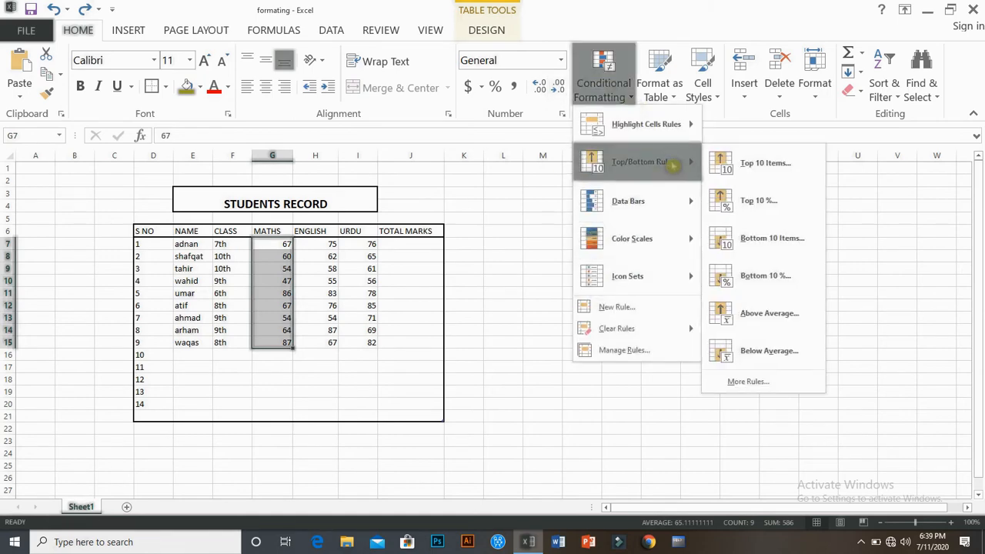
click(752, 322)
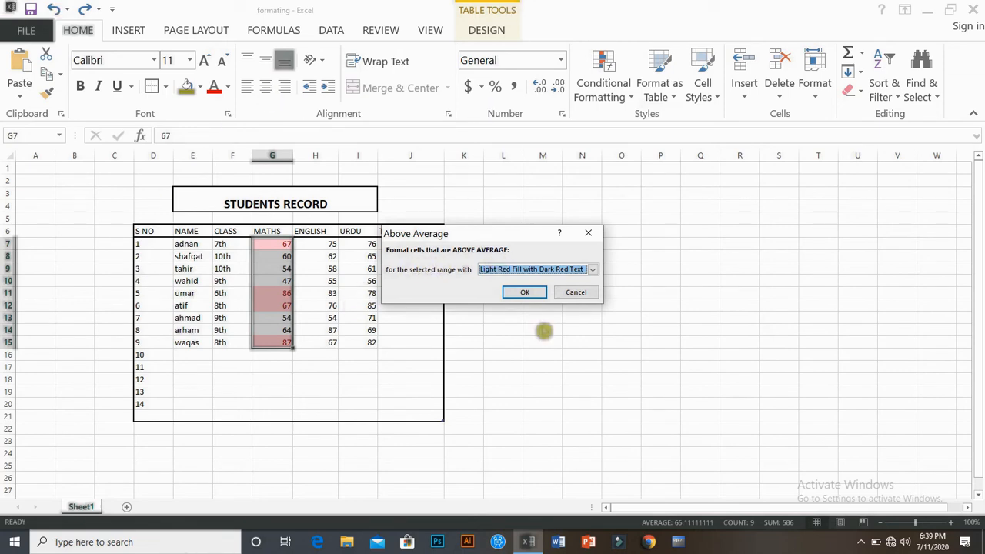
click(531, 293)
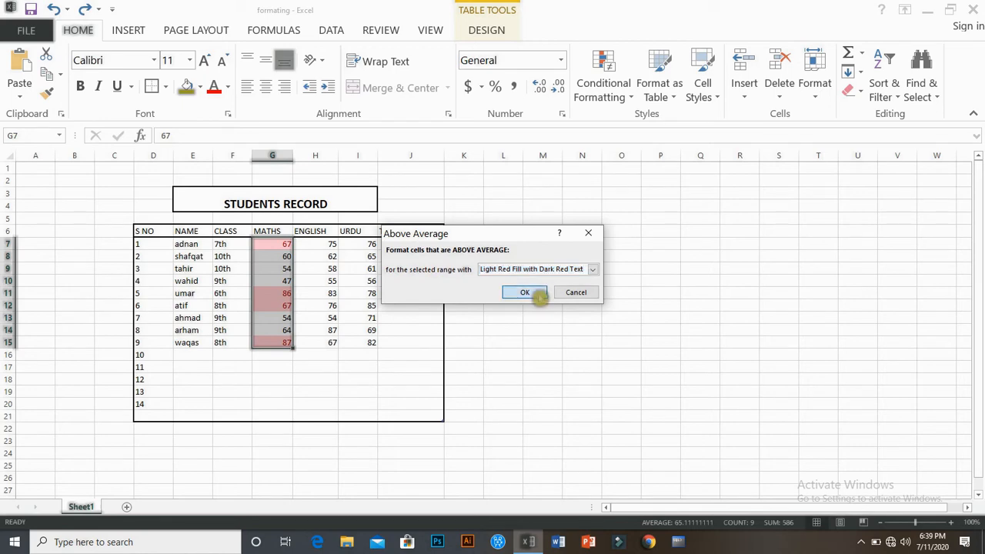
click(502, 367)
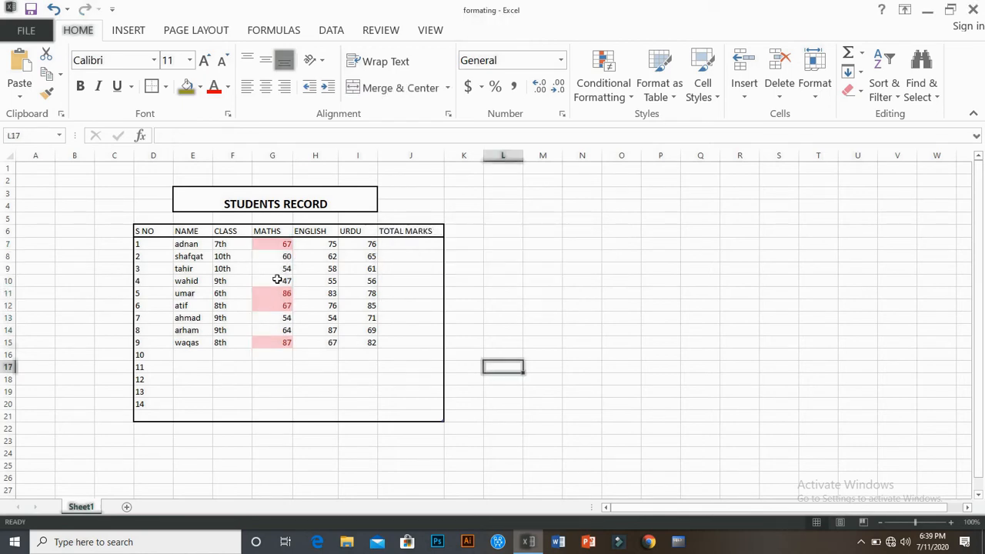
Step: Highlight the above-average values in English cells H7 to H15 with Light Red Fill with Dark Red Text, and undo that rule
click(632, 97)
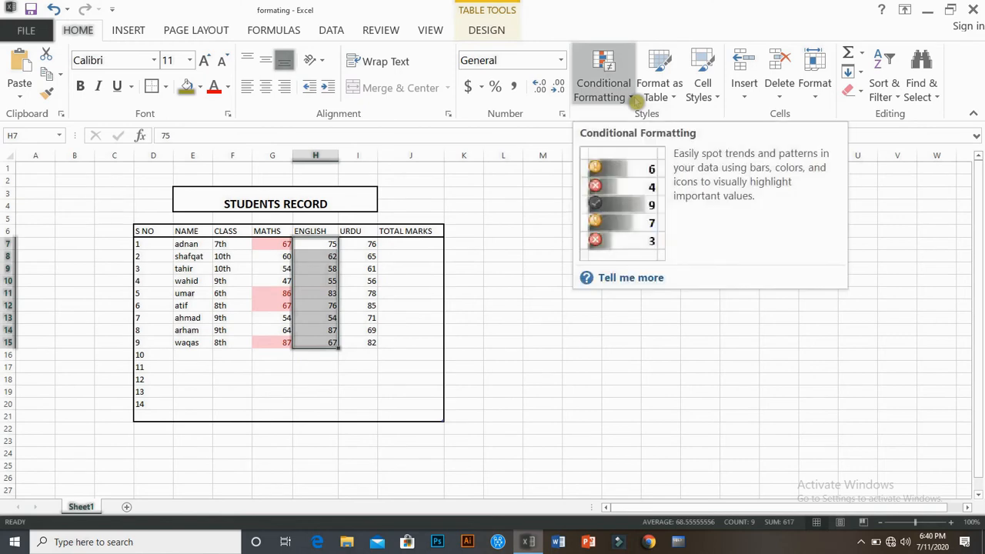
click(632, 99)
mouse_move(688, 167)
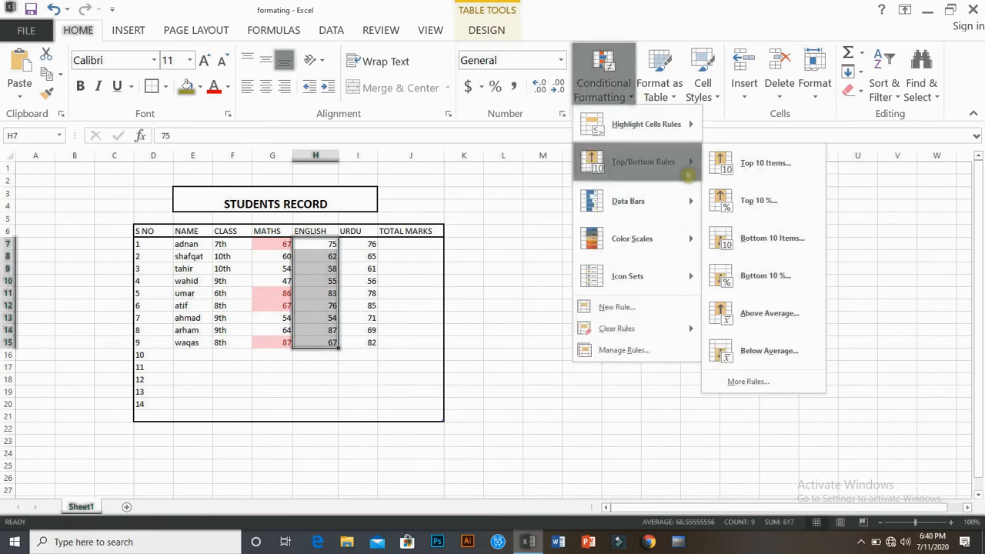
click(763, 314)
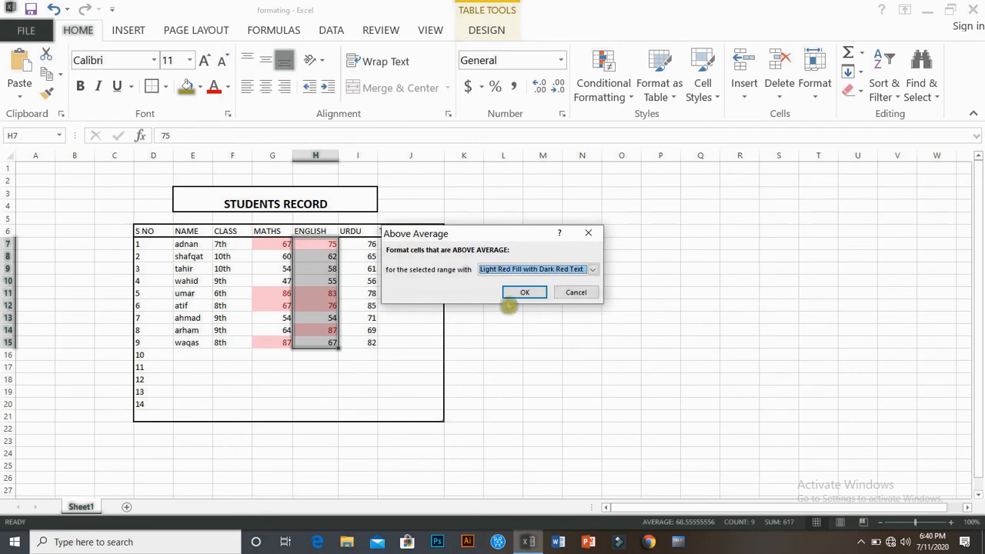
click(525, 294)
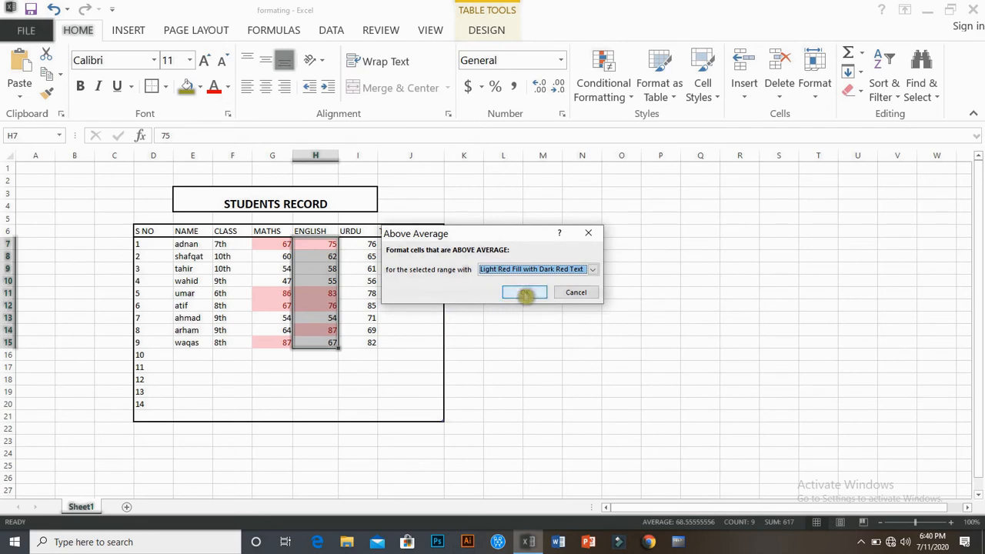
click(403, 389)
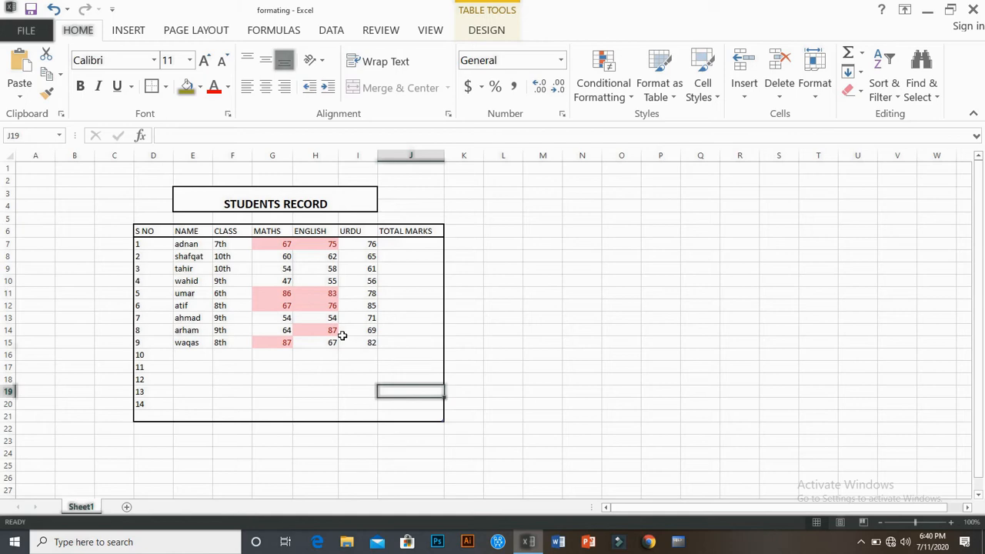
key(ctrl+z)
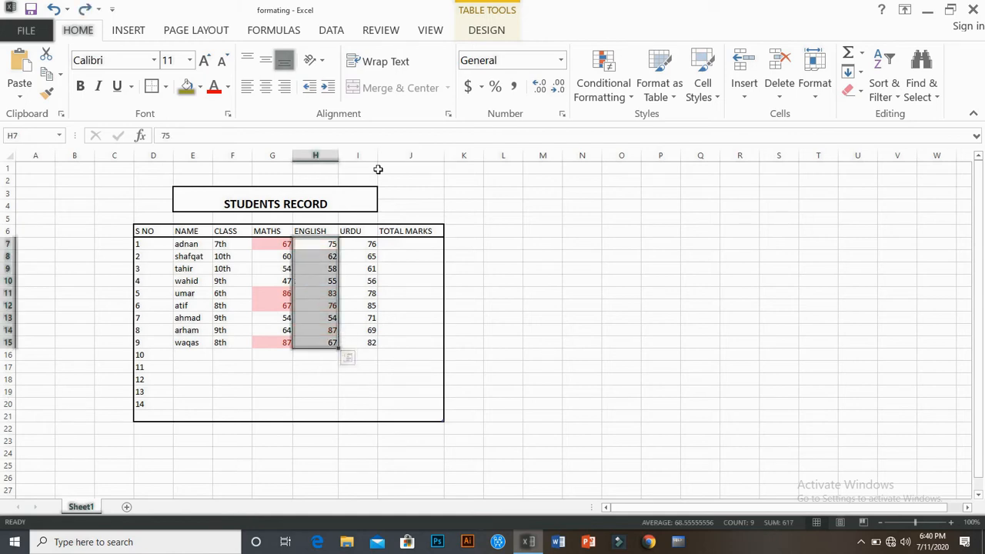
Step: Highlight the below-average values in English cells H7 to H15 with Light Red Fill with Dark Red Text, and undo that rule
click(606, 100)
mouse_move(669, 161)
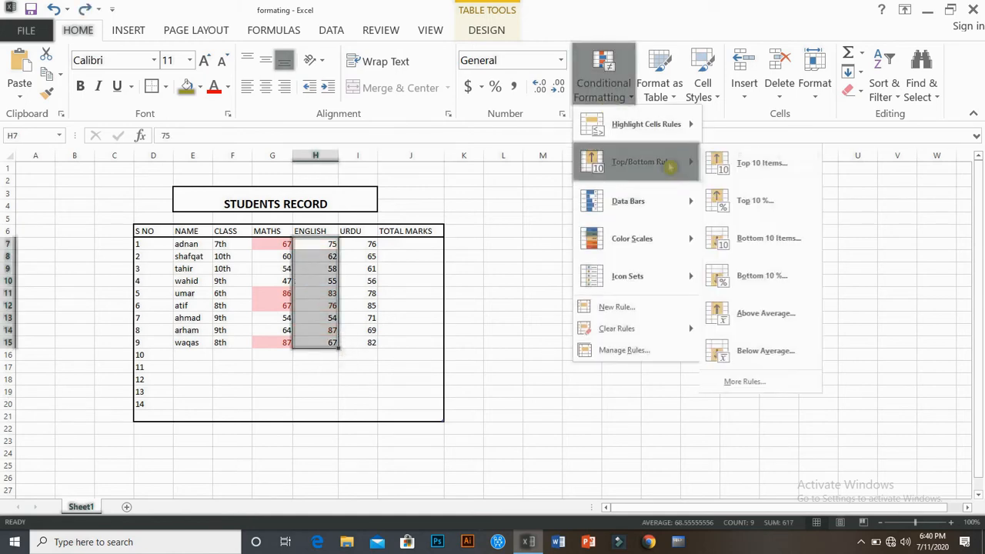
click(762, 351)
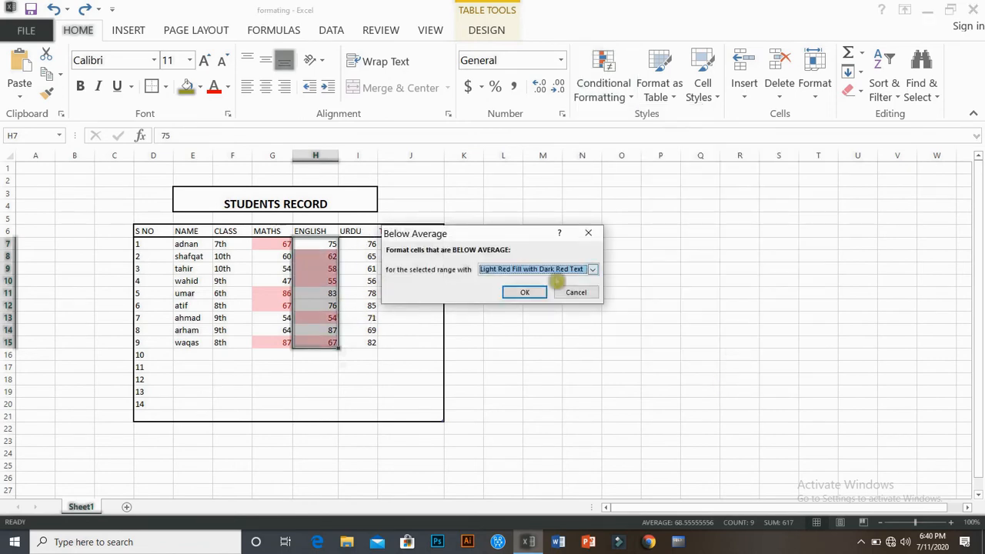
click(523, 292)
click(503, 343)
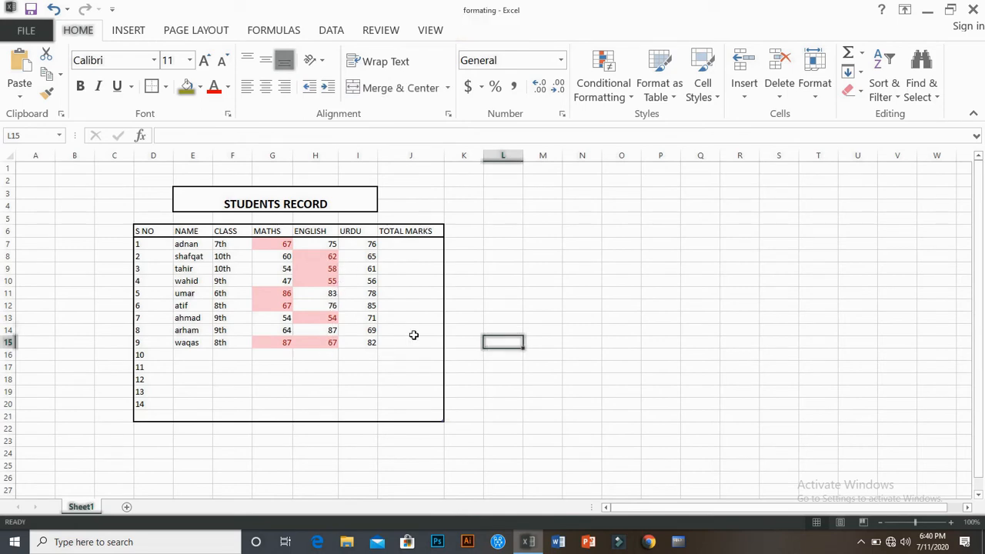
drag(316, 244, 316, 342)
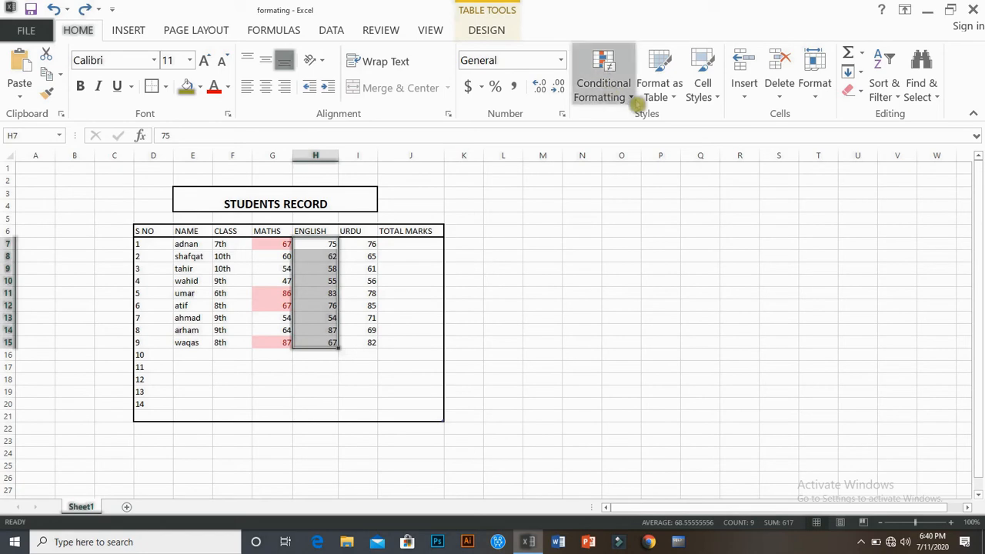
Step: Create a custom top-ranked values rule for English cells H7 to H15 with rank 10 and no format set
click(625, 94)
mouse_move(658, 163)
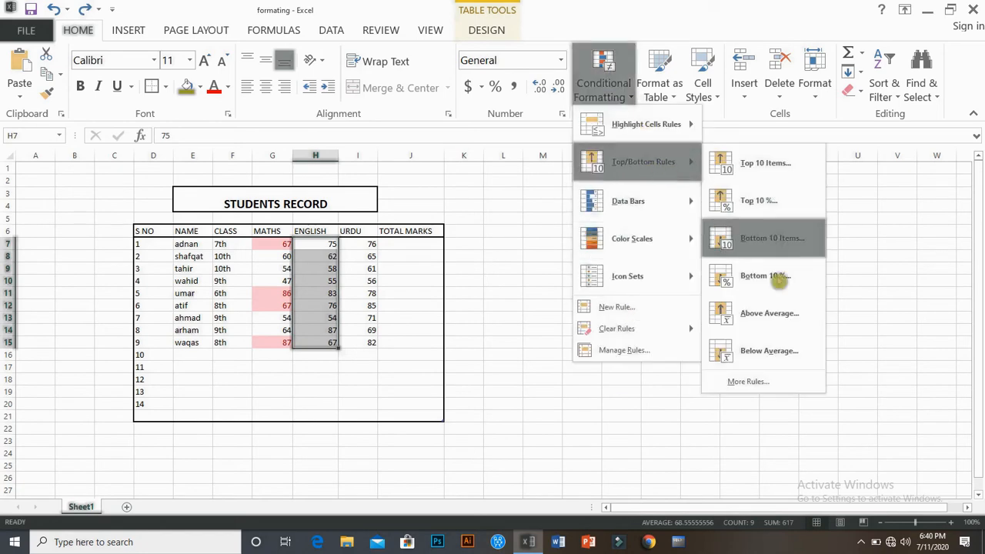
click(749, 383)
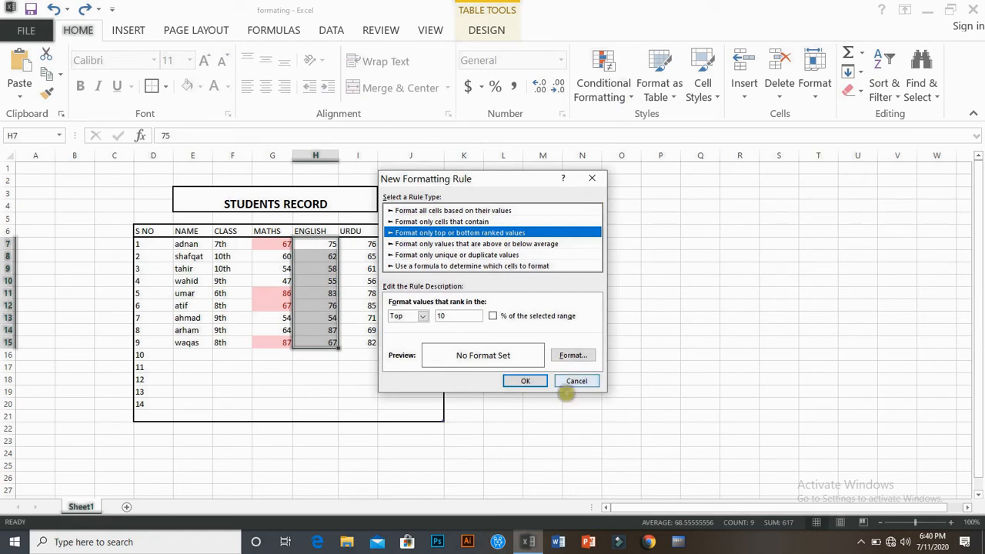
click(528, 381)
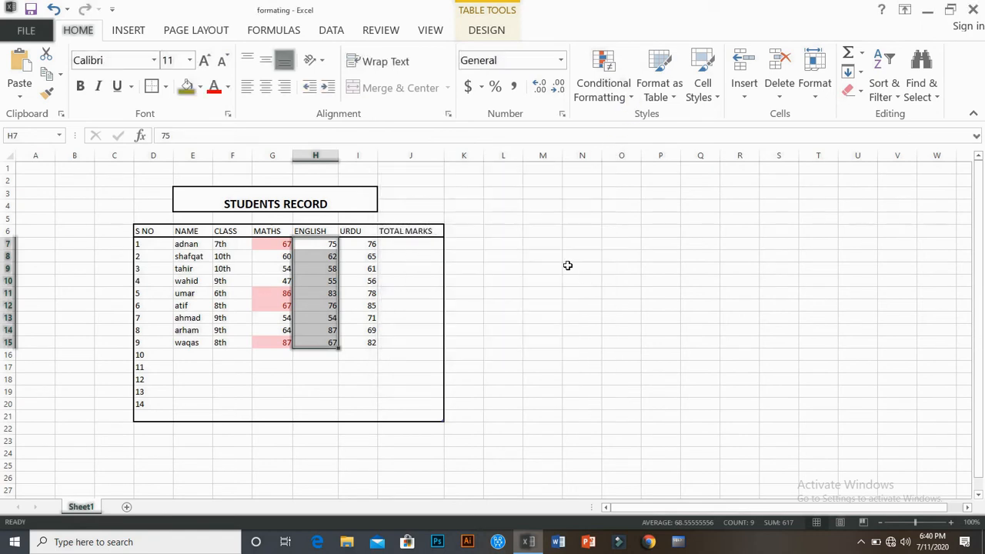
Step: Apply red Solid Fill data bars to the English marks in cells H7 to H15
click(633, 99)
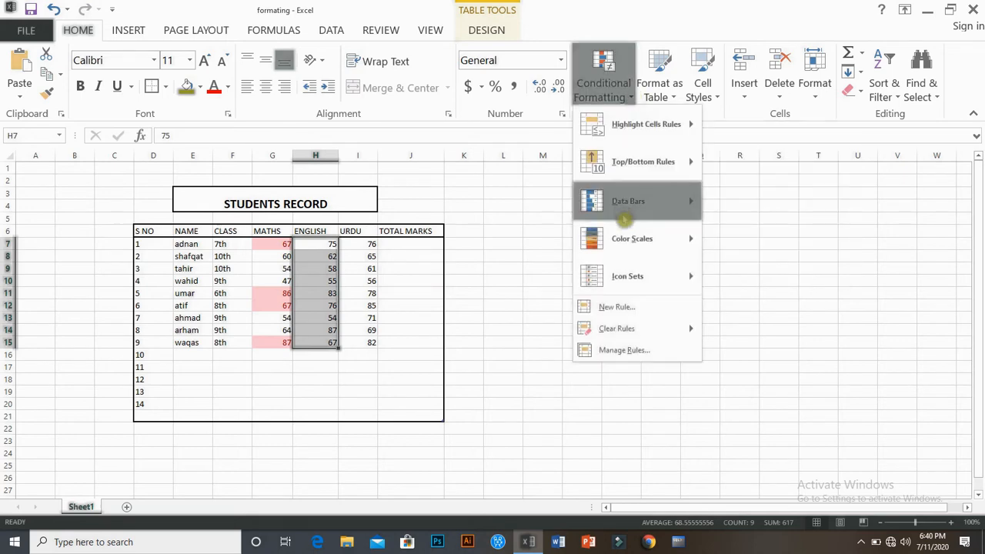
mouse_move(639, 210)
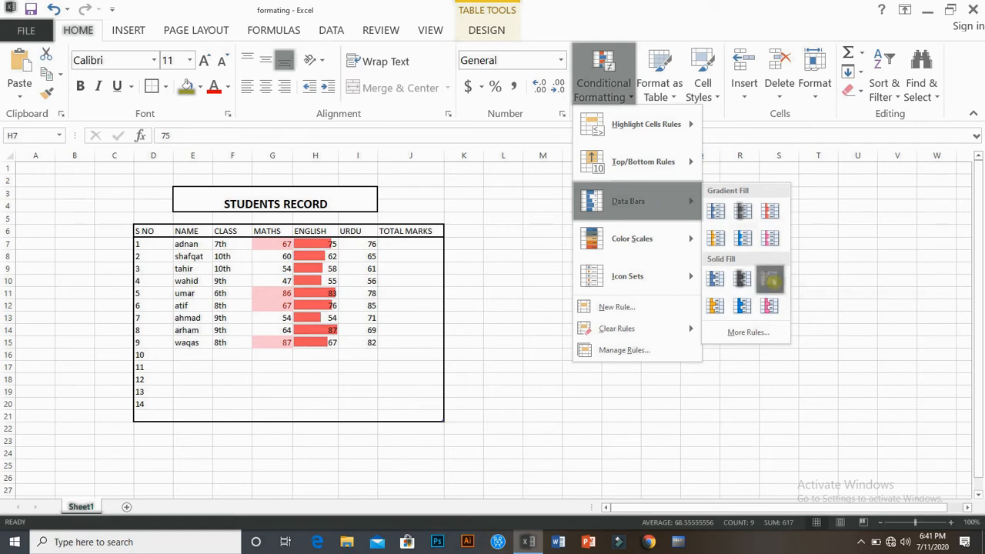
click(768, 277)
click(374, 401)
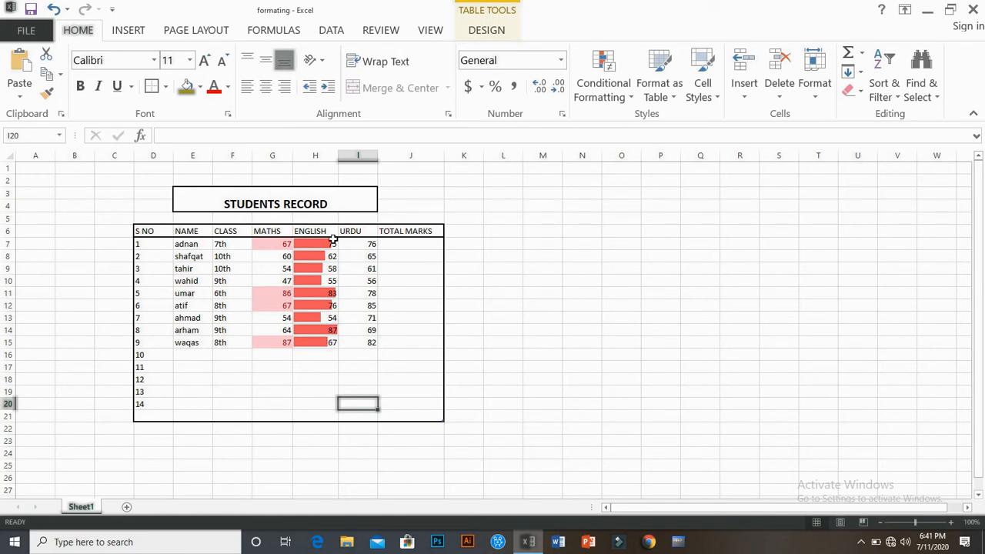
Step: Enter 00 as the English mark in cell H15, and undo both that entry and the data bars
click(332, 345)
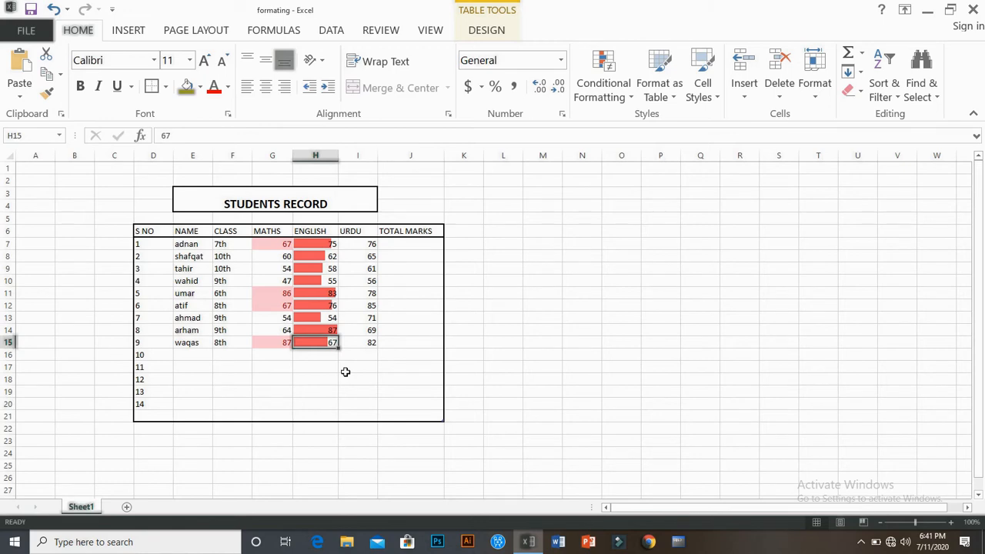
text(00)
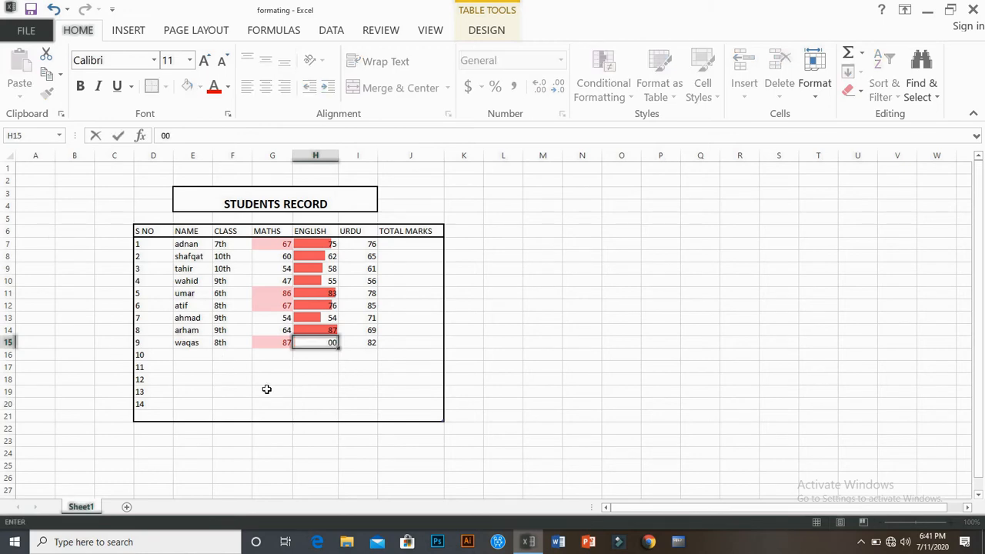
click(297, 407)
click(332, 347)
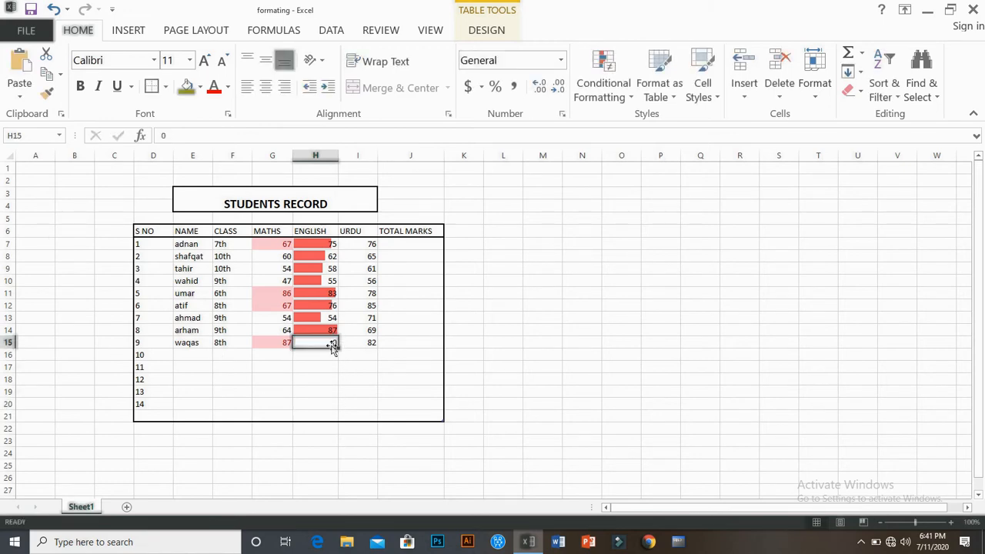
key(ctrl+z)
key(ctrl+z)
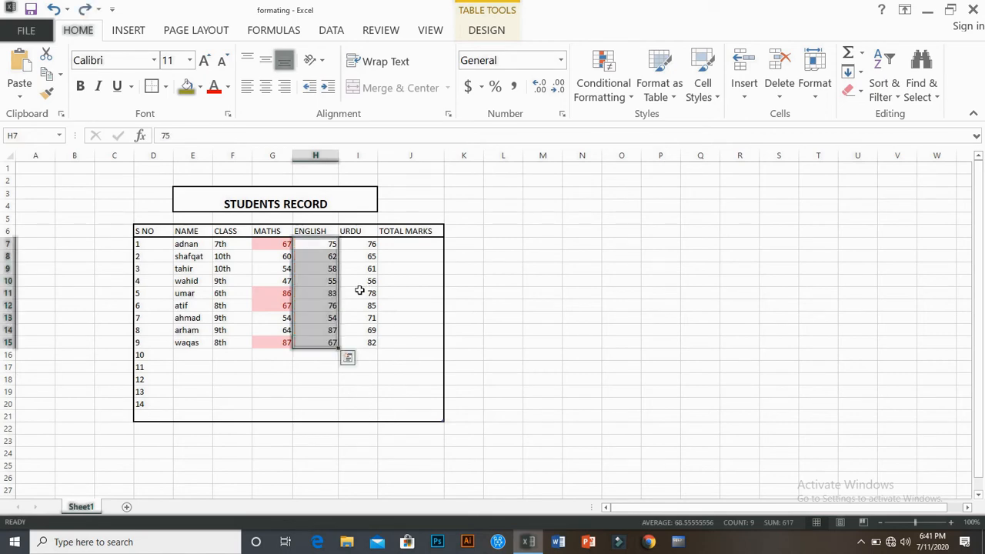
Step: Examine the custom data bar rule settings for English cells H7 to H15, and close them without creating a rule
click(277, 245)
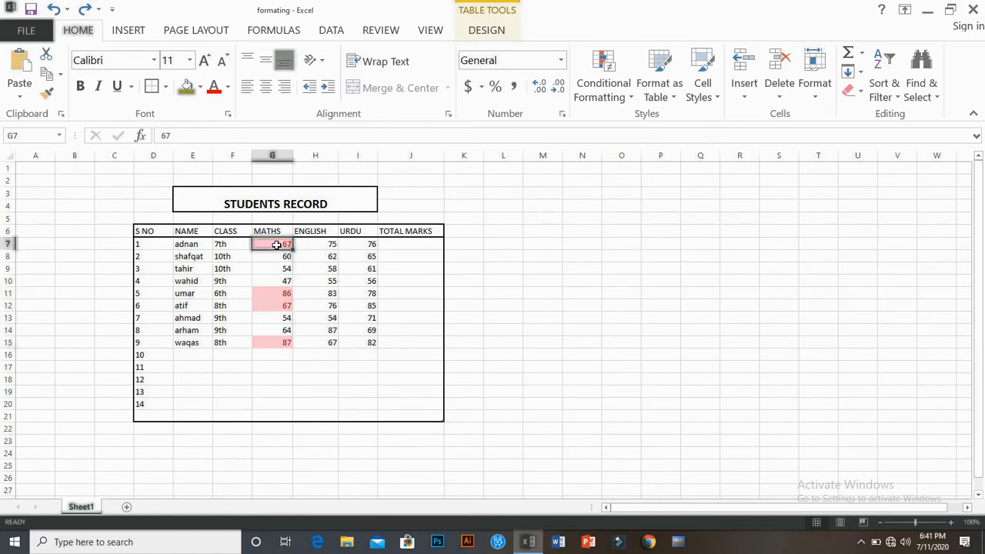
click(307, 233)
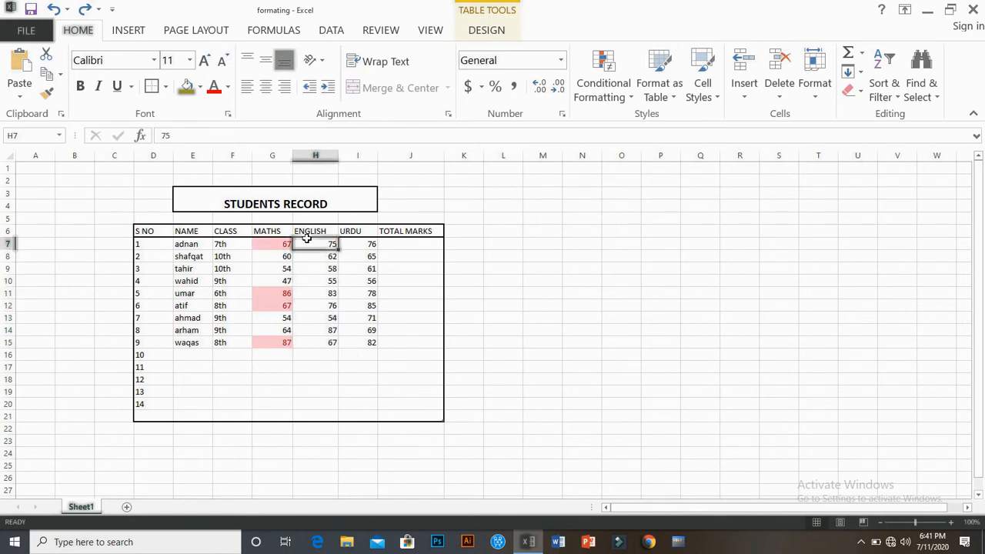
drag(306, 241, 326, 340)
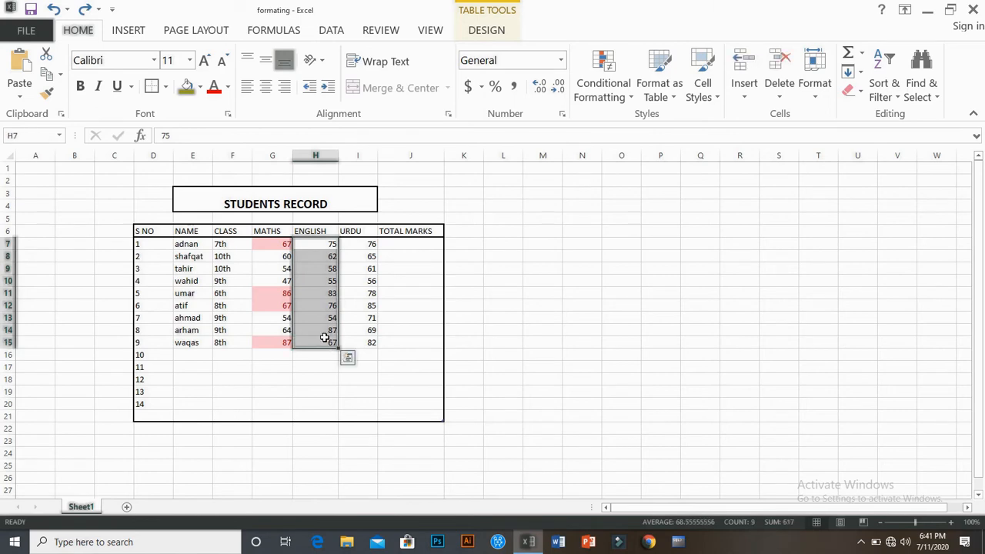
click(611, 97)
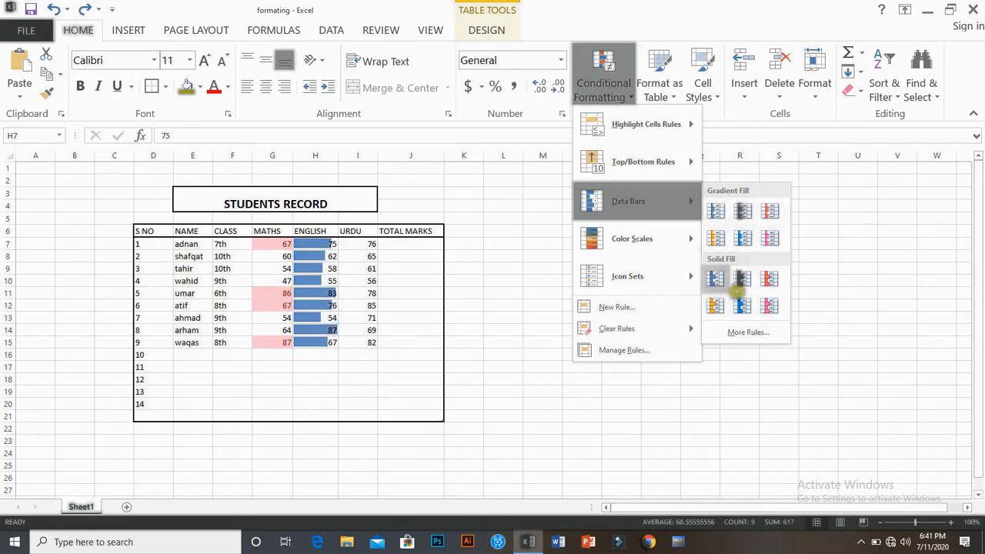
click(751, 333)
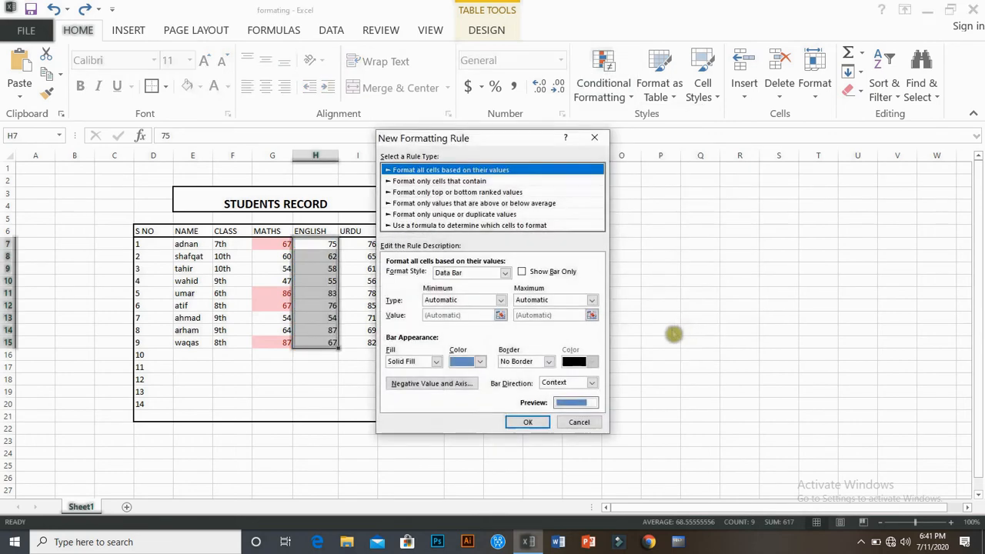
click(594, 138)
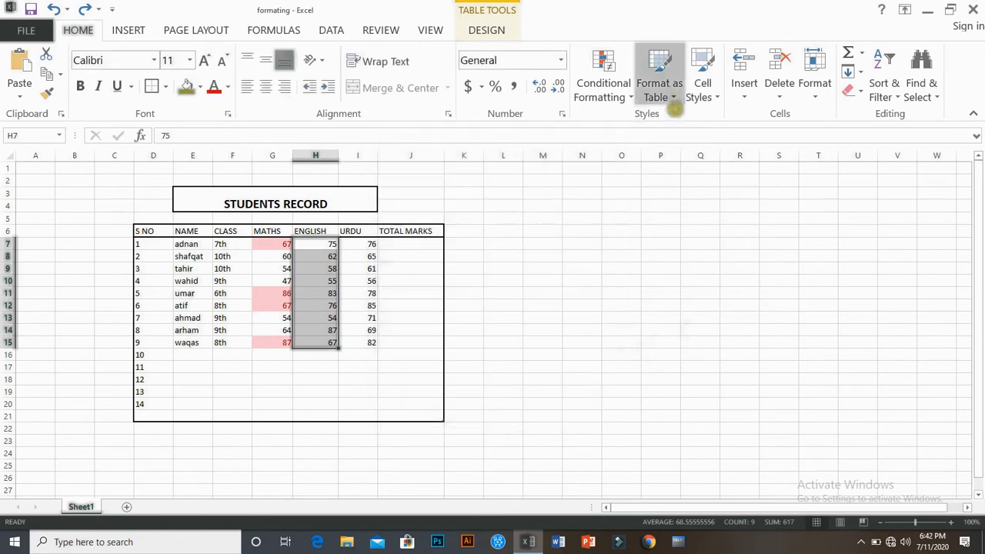
Step: Apply the first preset color scale to the English marks in cells H7 to H15, and undo it
click(633, 98)
mouse_move(676, 244)
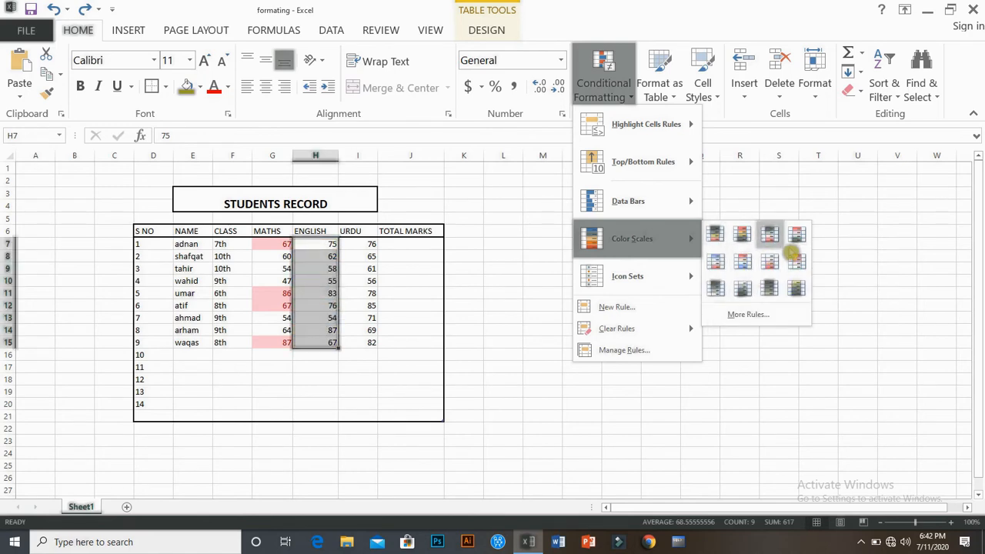
click(715, 235)
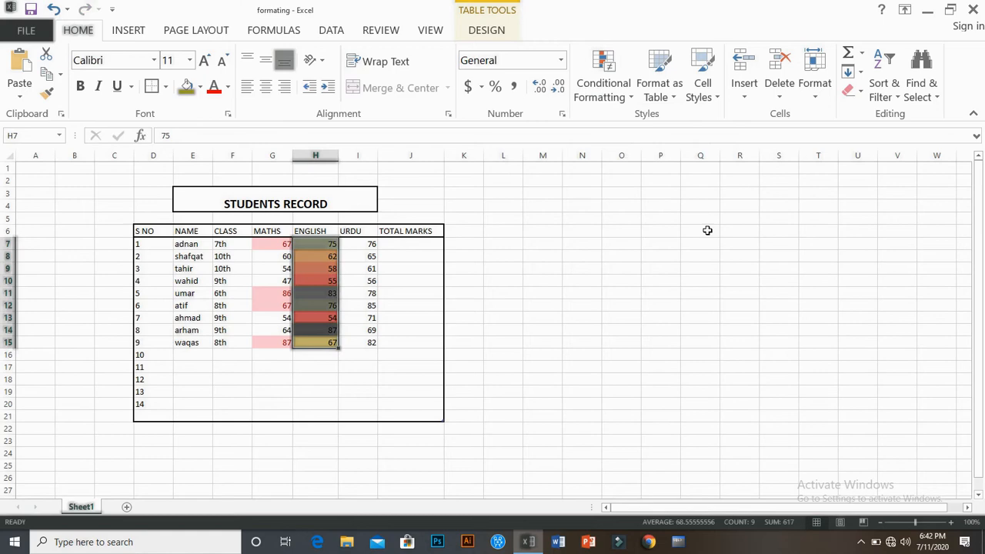
click(427, 366)
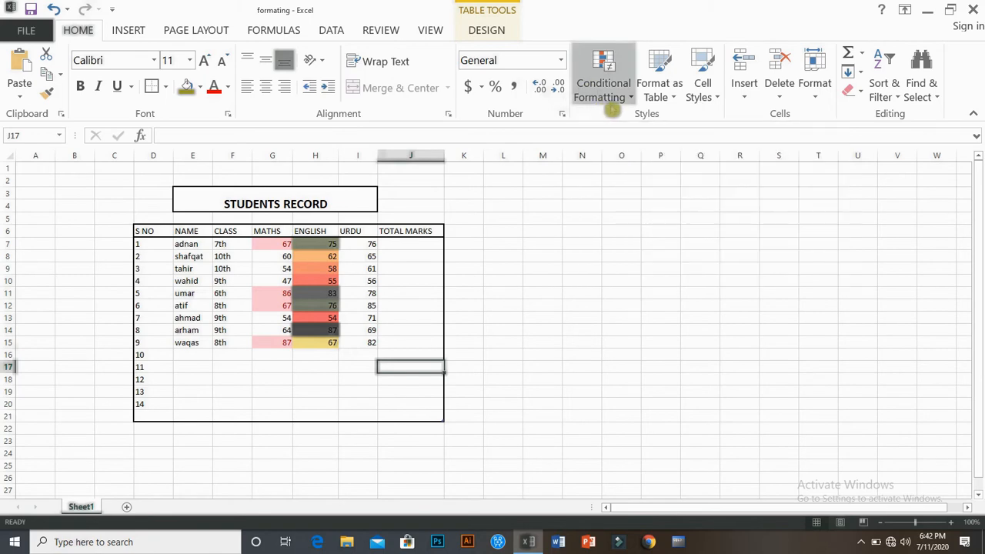
key(ctrl+z)
Step: Apply the four-bar Ratings icon set to the English marks in cells H7 to H15, and undo it
click(630, 94)
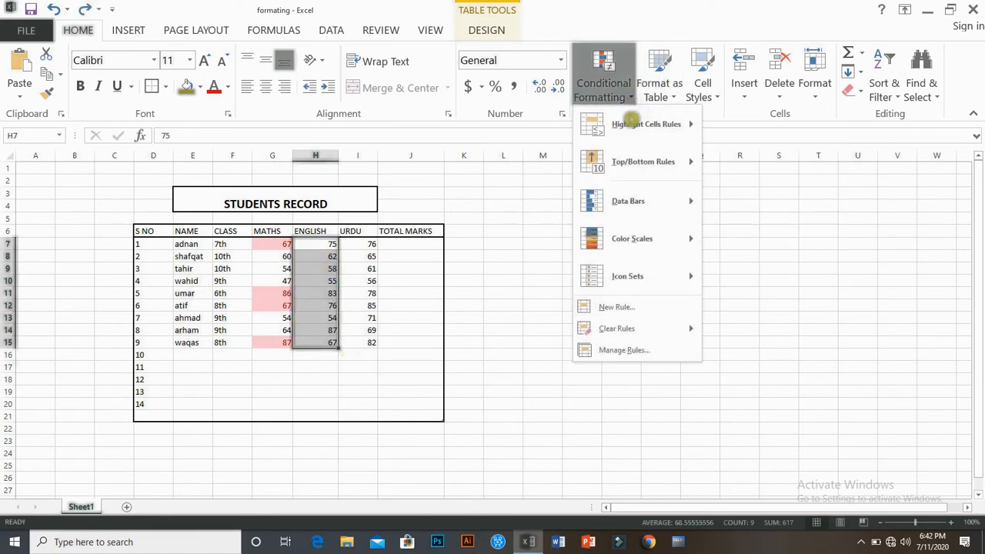
mouse_move(667, 289)
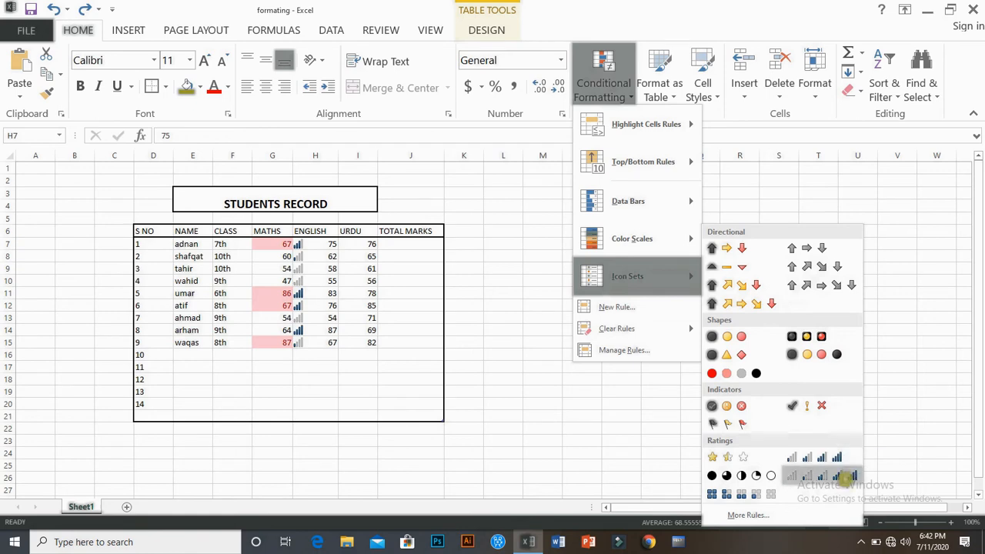
click(838, 458)
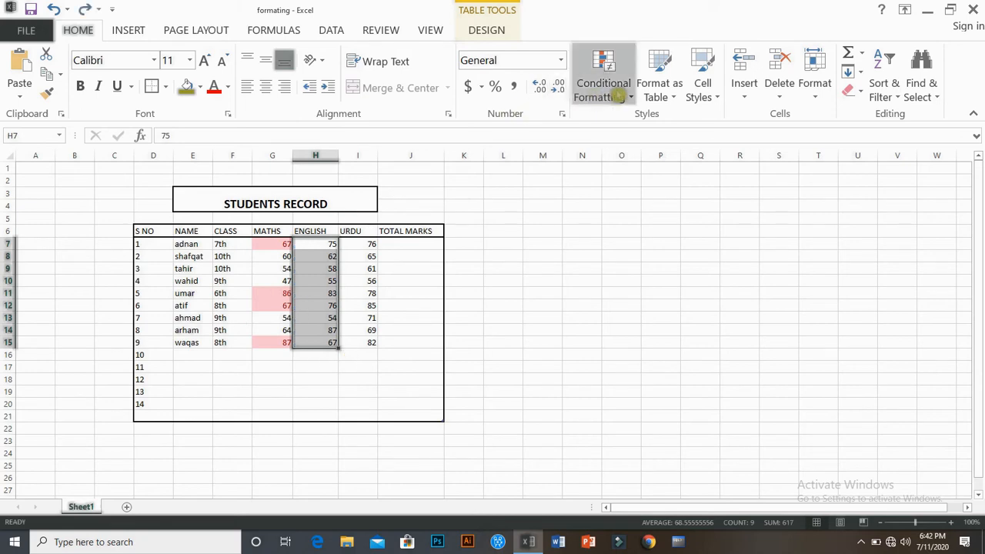
Step: Create a new 2-Color Scale rule for English cells H7 to H15, running from the lowest value to the highest value
click(608, 85)
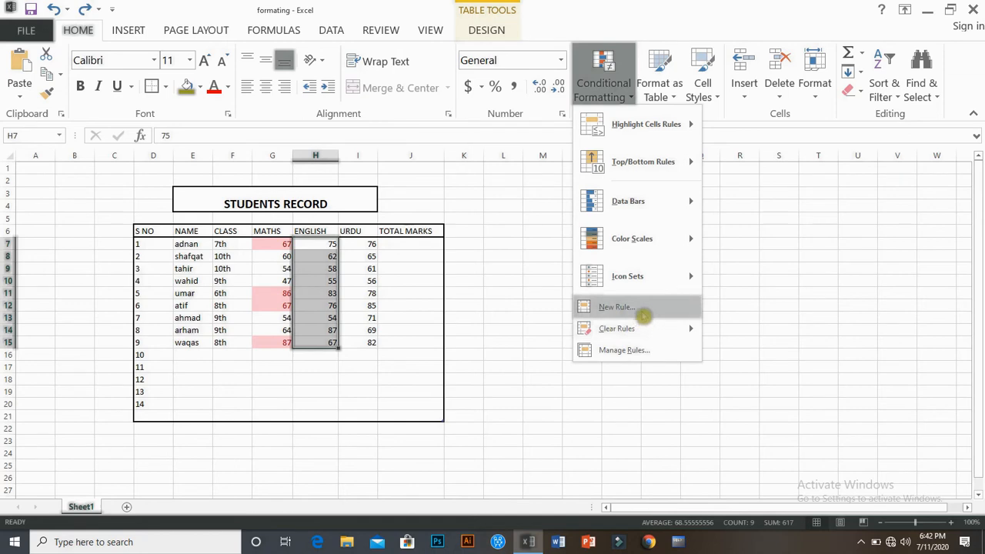
click(635, 308)
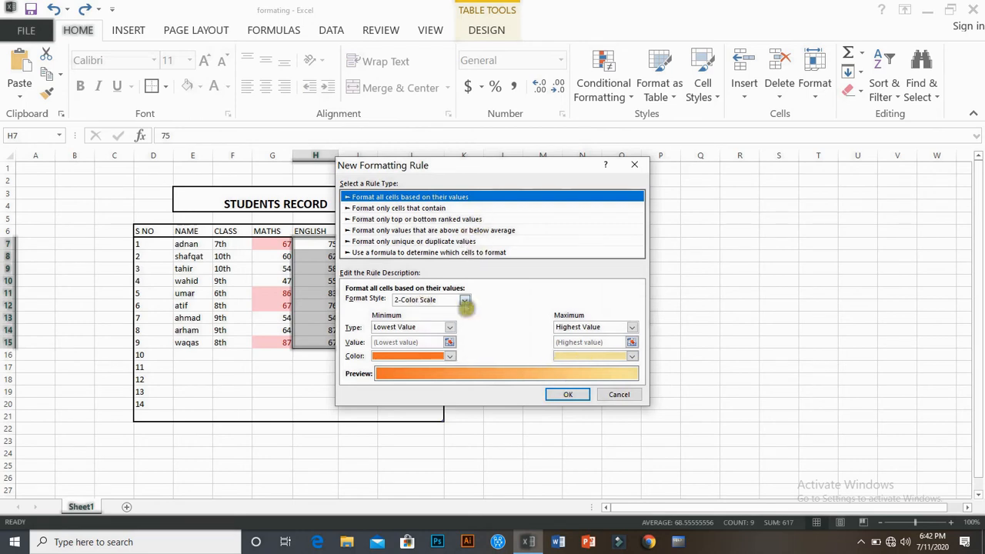
click(566, 394)
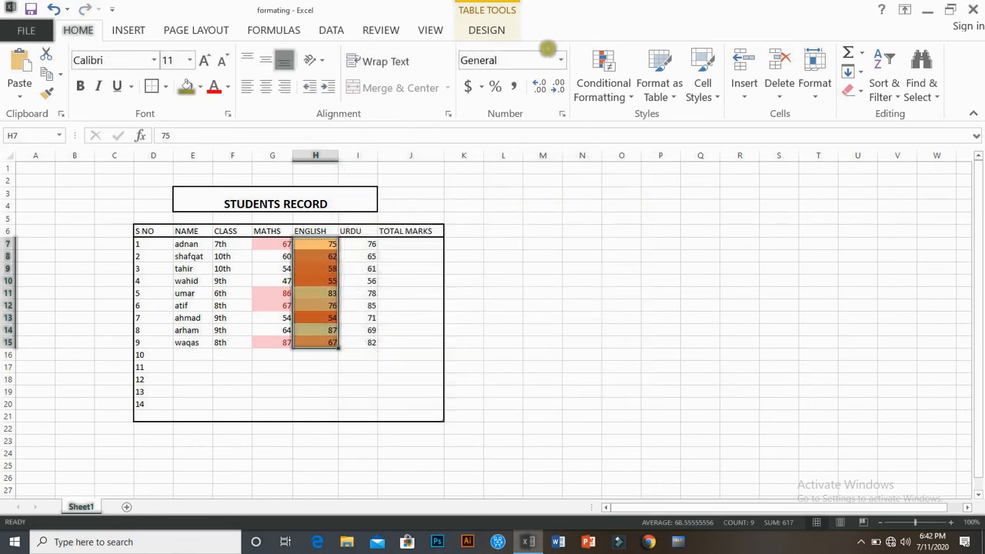
Step: Clear the conditional formatting rules from the selected English cells H7 to H15, and undo the clearing
click(620, 91)
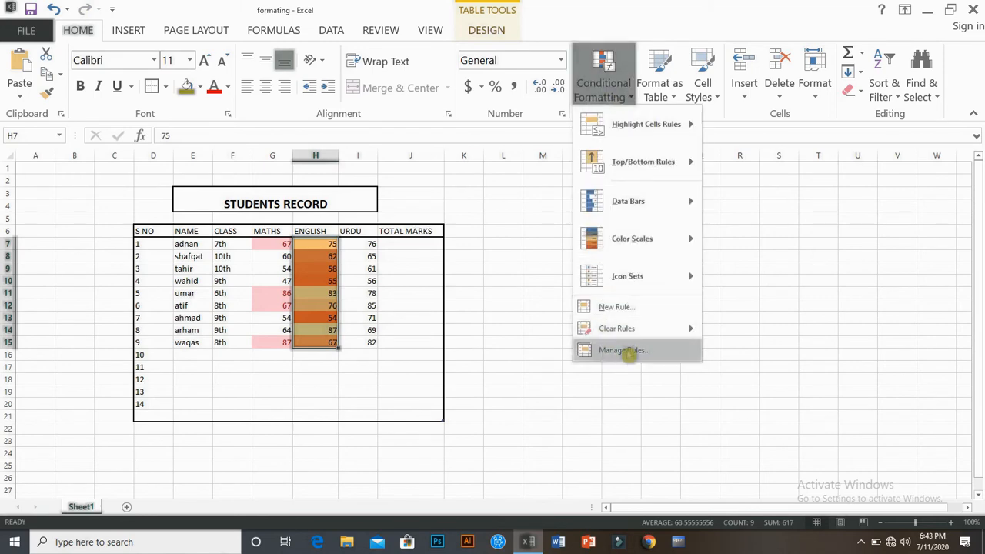
mouse_move(642, 341)
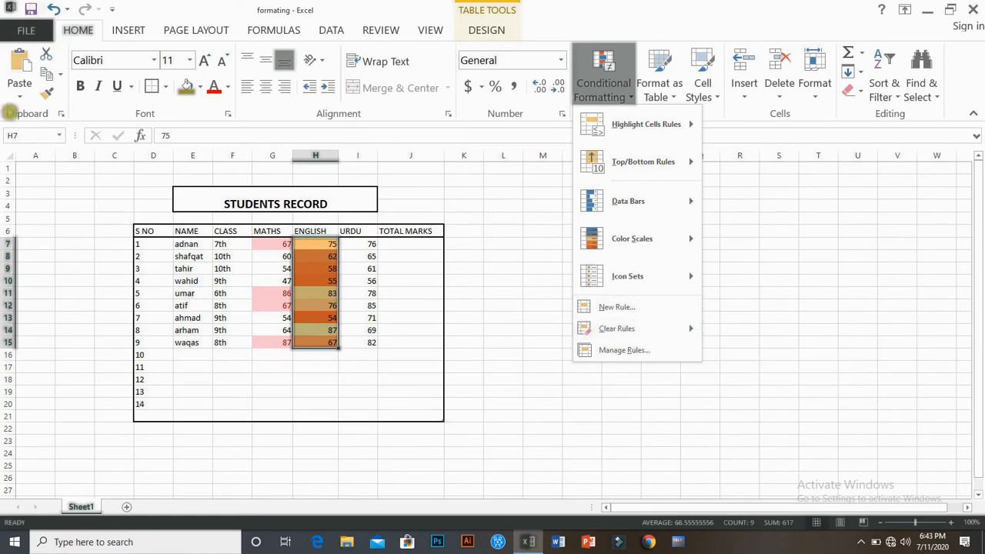
mouse_move(701, 333)
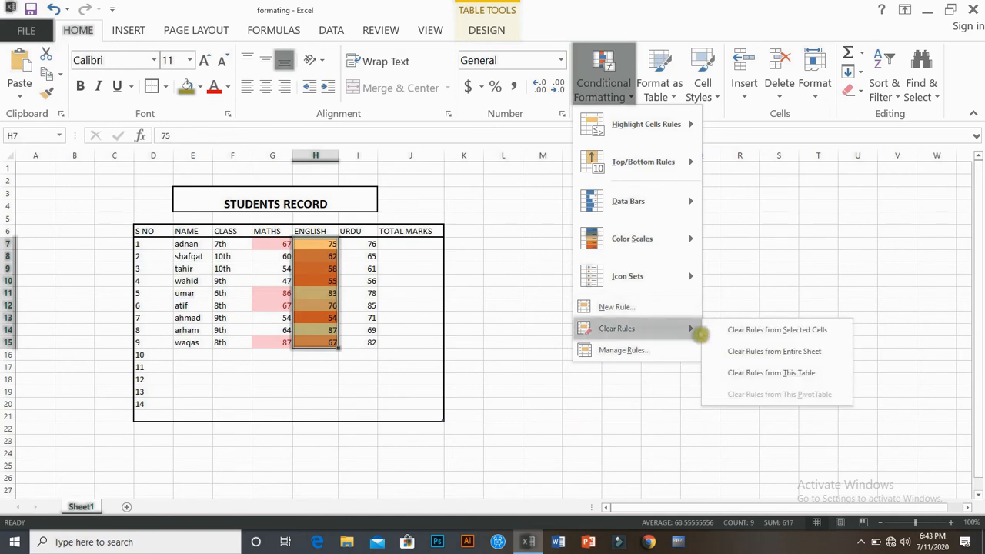
click(748, 336)
click(411, 391)
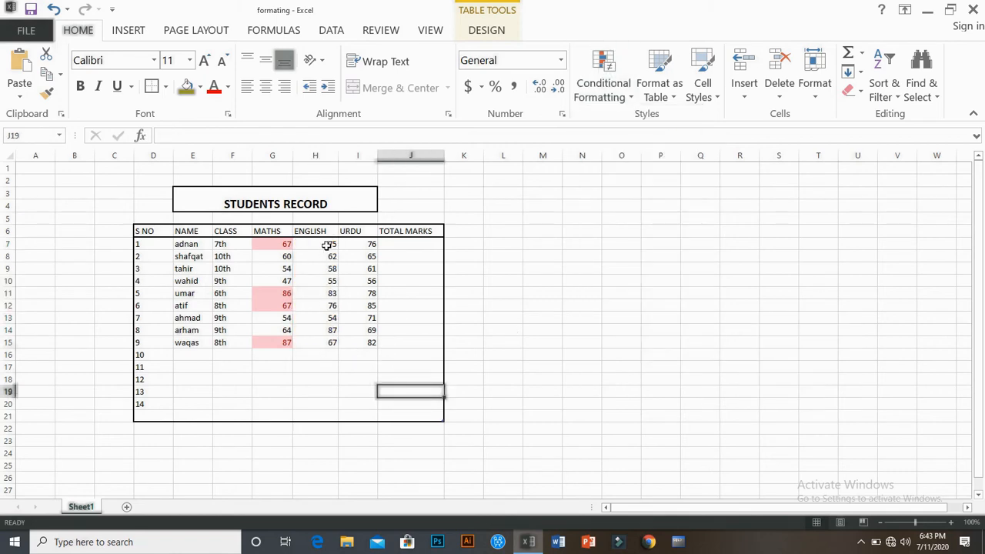
key(ctrl+z)
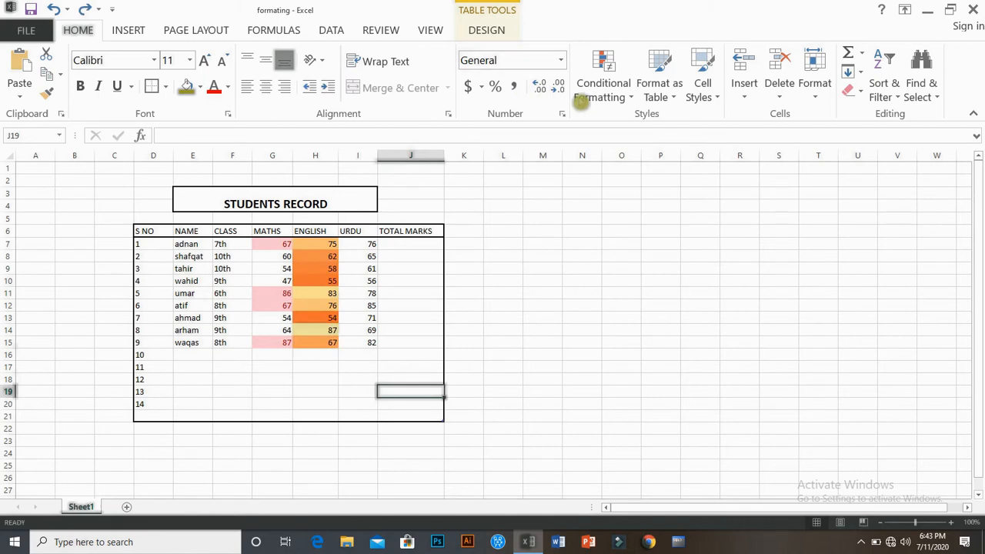
Step: Clear the conditional formatting rules from the entire sheet, and undo the clearing
click(625, 99)
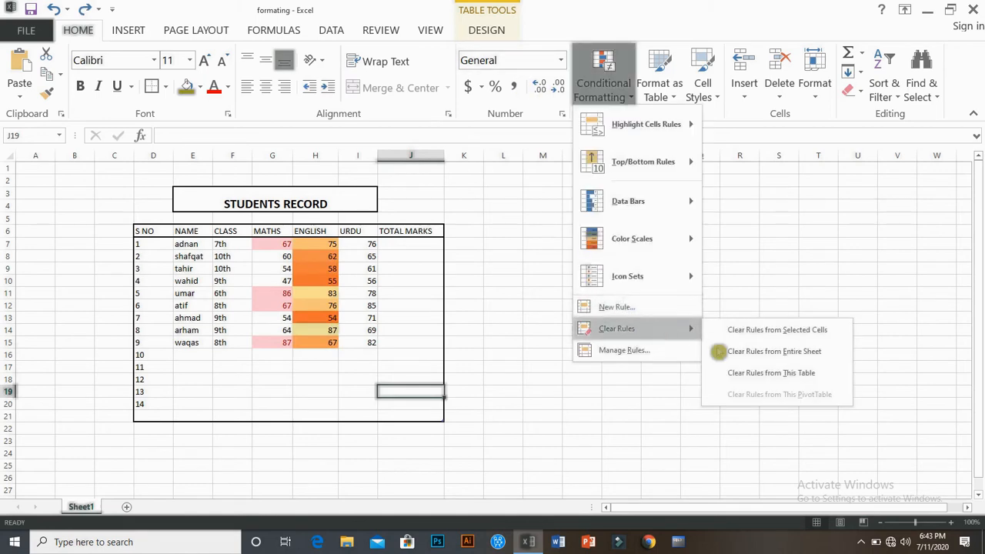
click(735, 354)
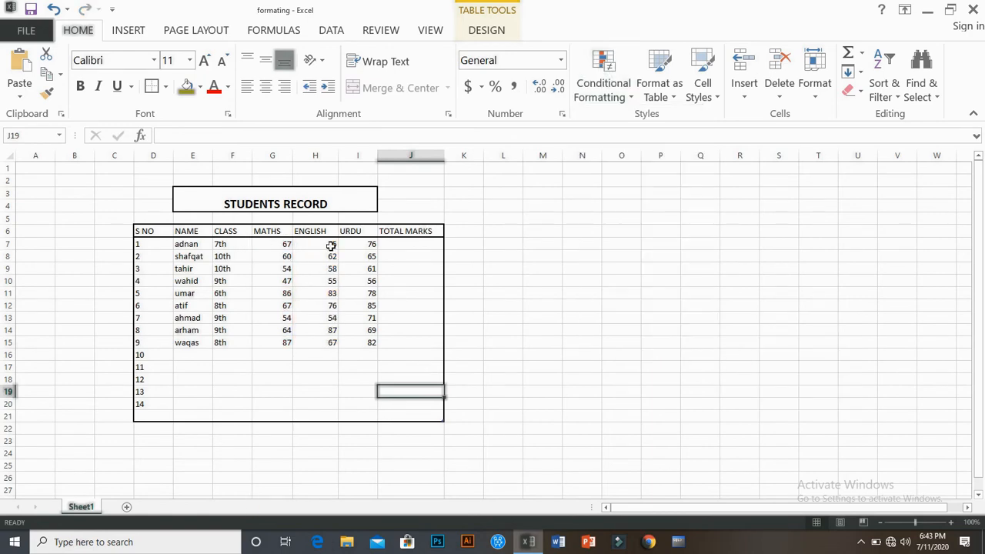
key(ctrl+z)
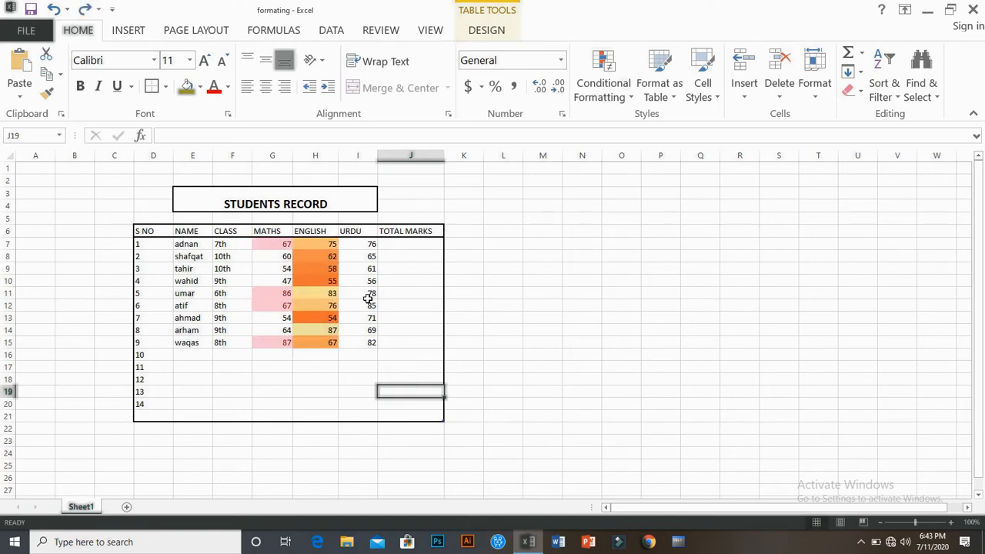
click(627, 98)
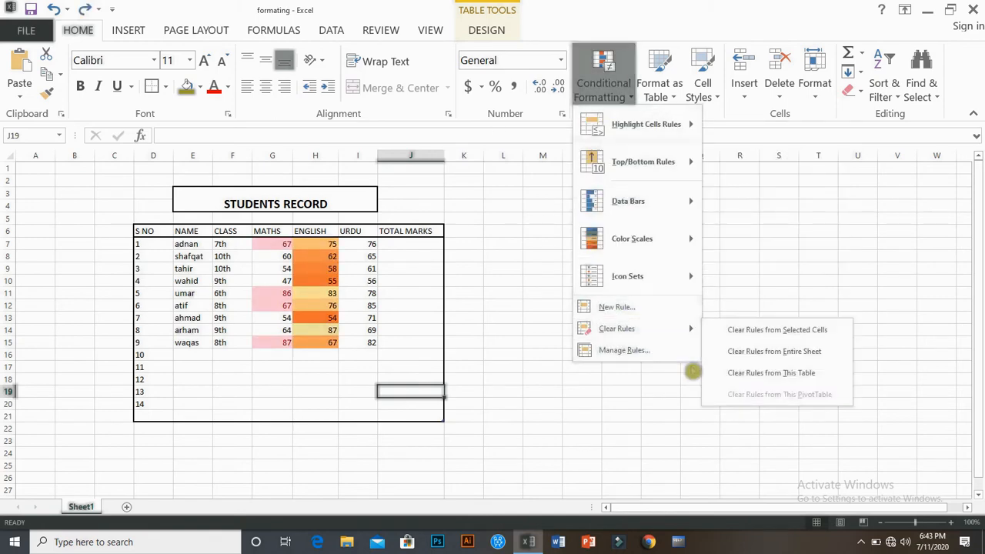
mouse_move(658, 331)
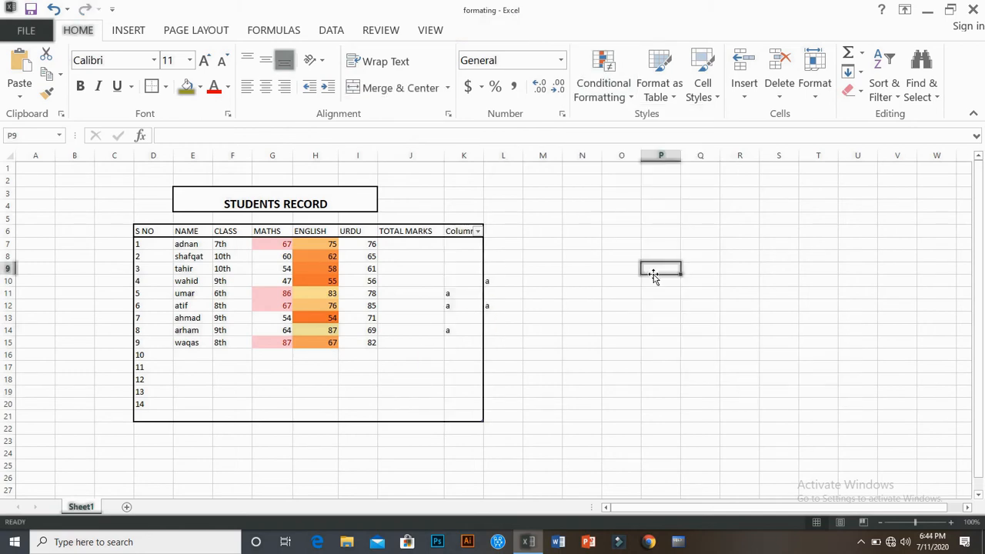
Step: Enter the headers name and salary in cells P9 and Q9, with asd and 4565 in the row below
text(name)
key(Tab)
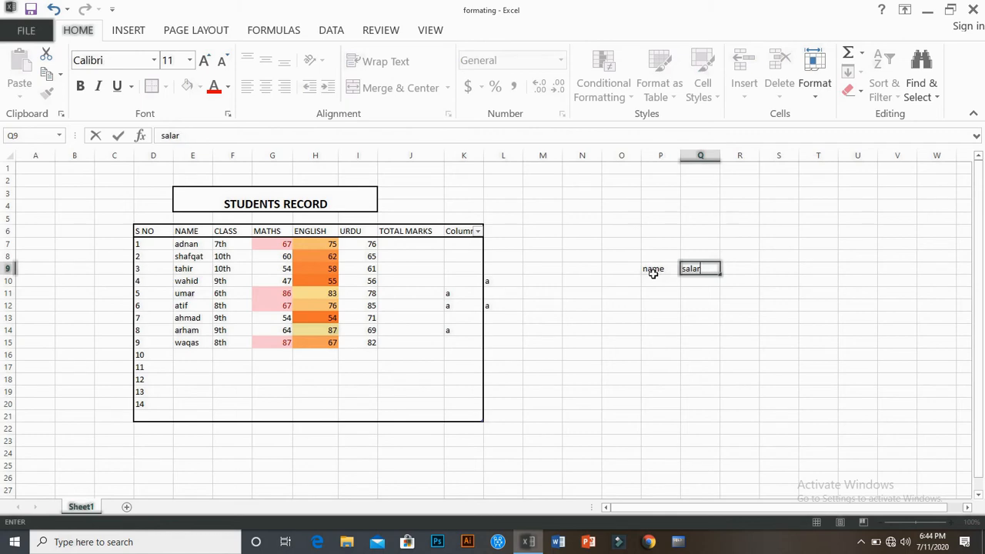
key(Return)
text(4565)
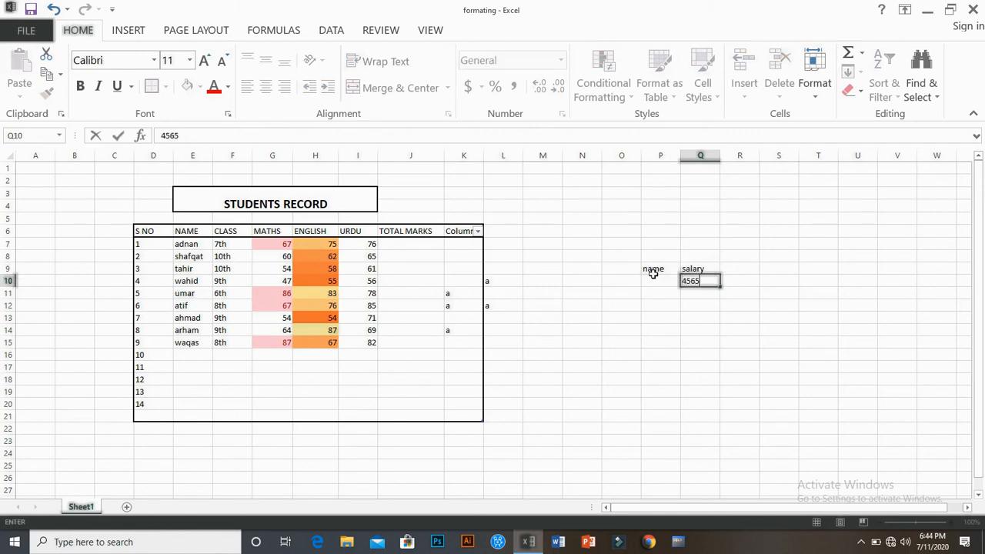
click(652, 280)
text(34)
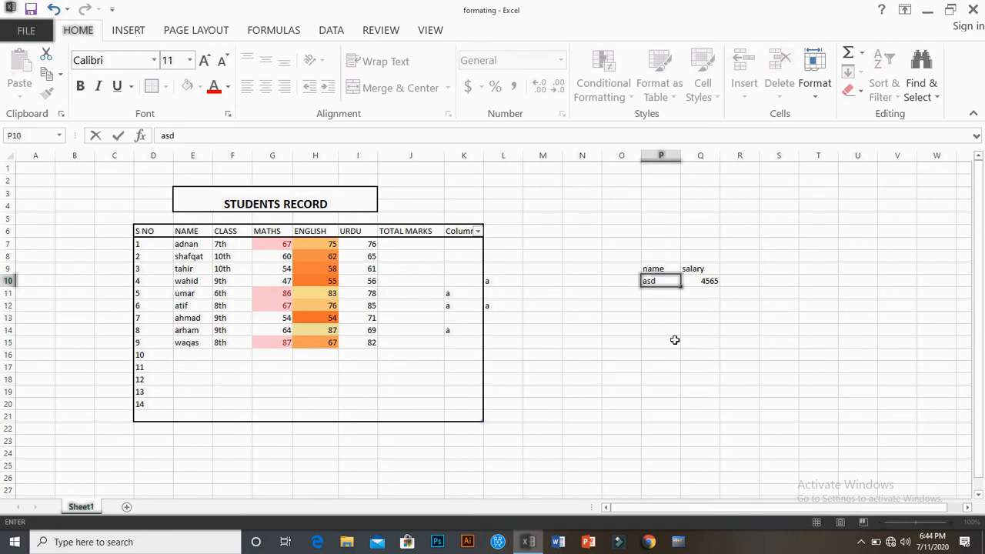
click(674, 383)
Step: Apply the second preset color scale to the name and salary range P9 to Q11
drag(660, 272, 724, 300)
click(635, 101)
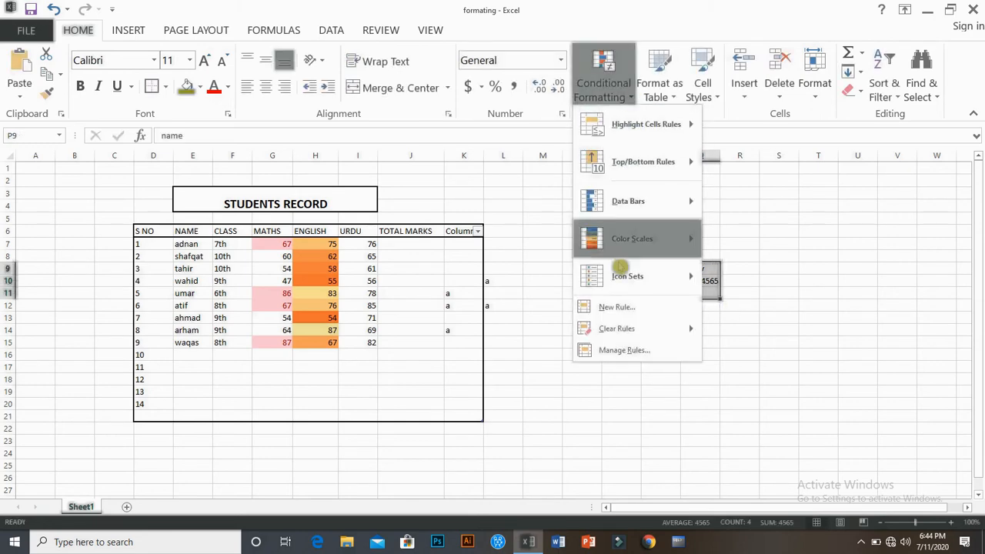
mouse_move(633, 240)
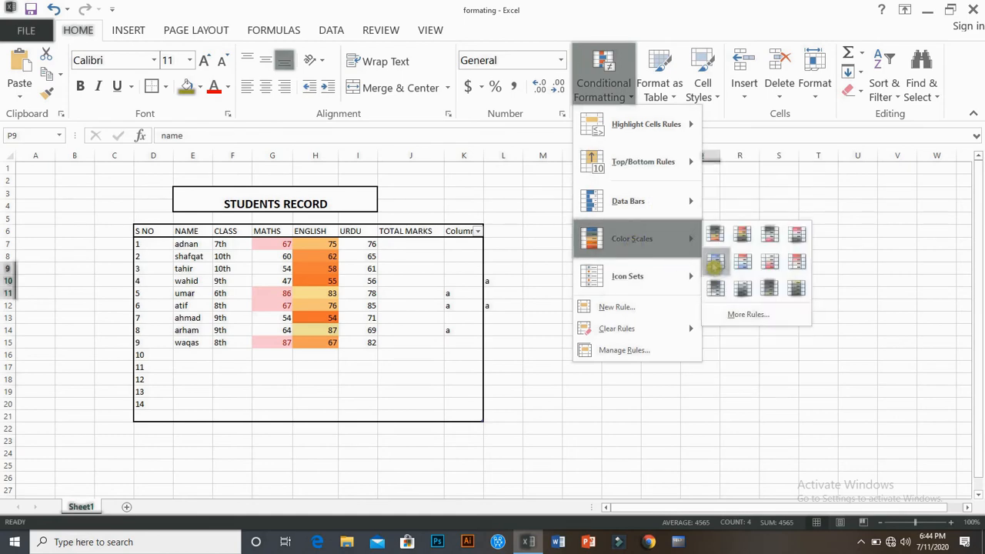
click(741, 235)
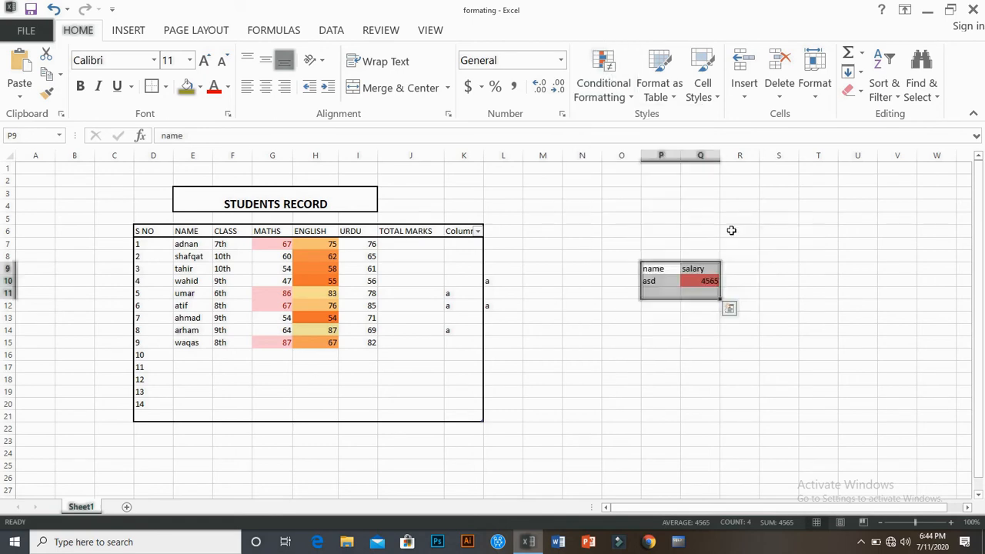
click(676, 340)
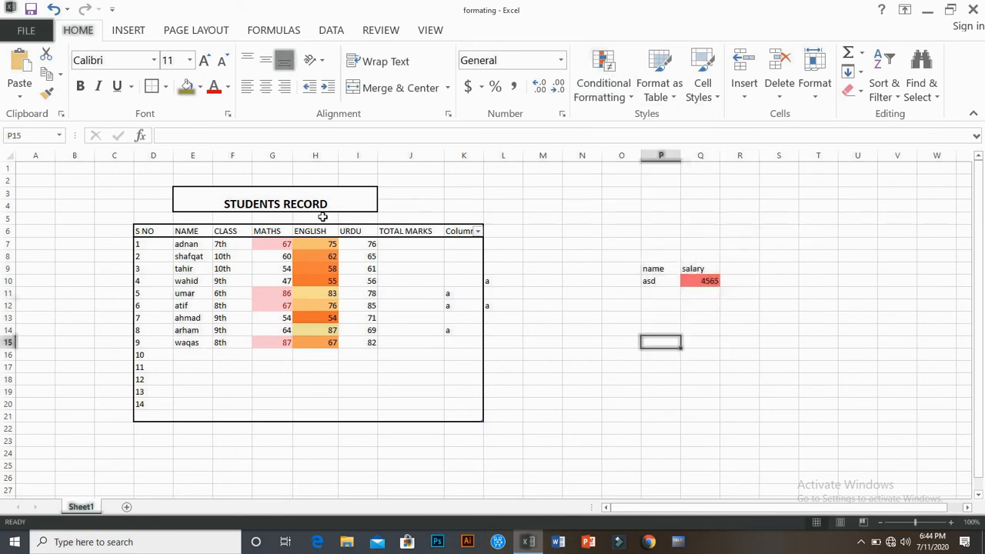
Step: Clear the conditional formatting rules from the student record table only, and undo the clearing
click(625, 95)
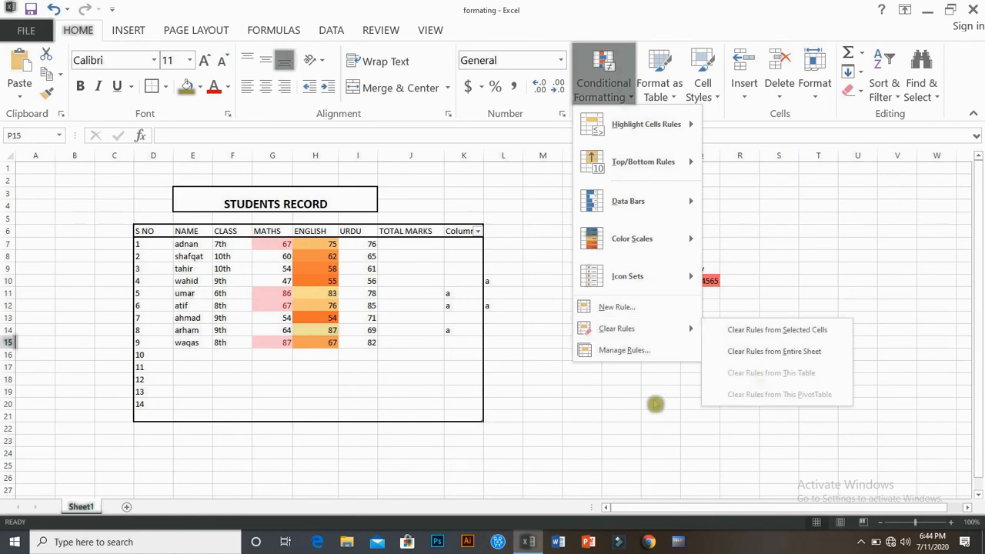
click(432, 324)
click(408, 344)
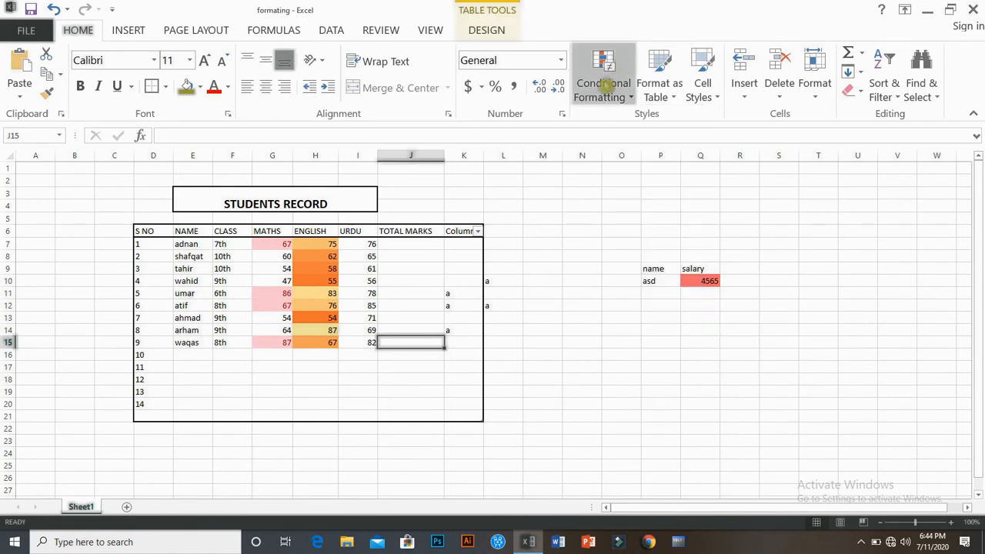
click(630, 97)
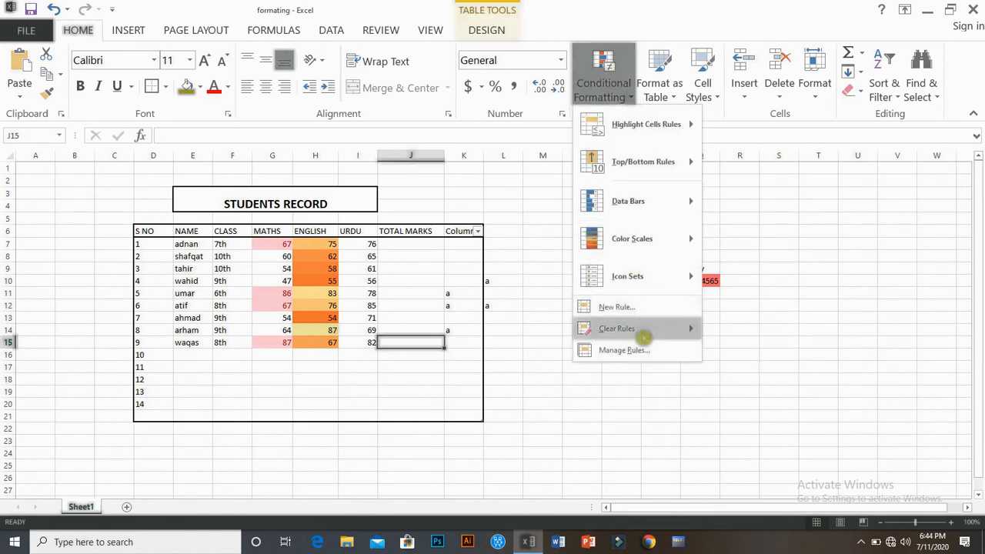
mouse_move(706, 330)
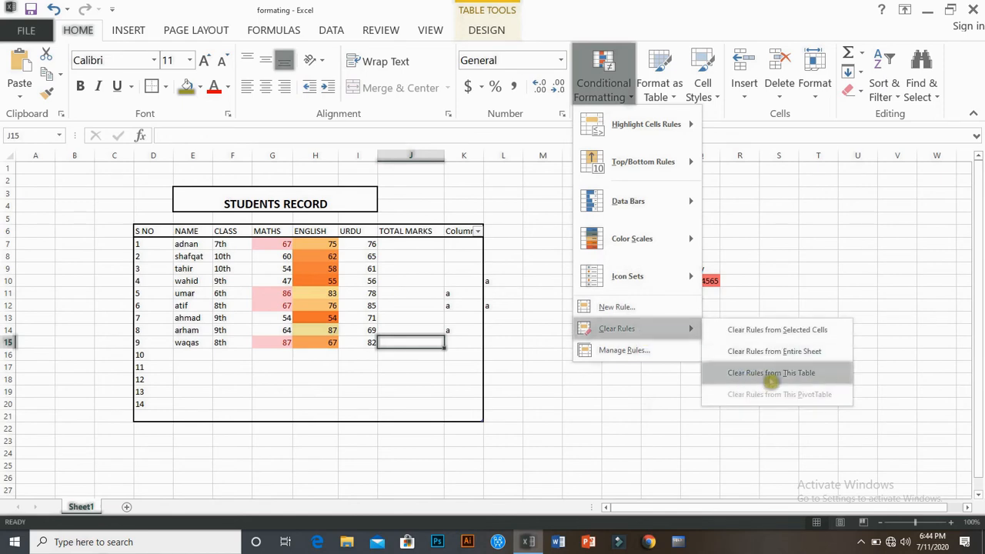
click(771, 373)
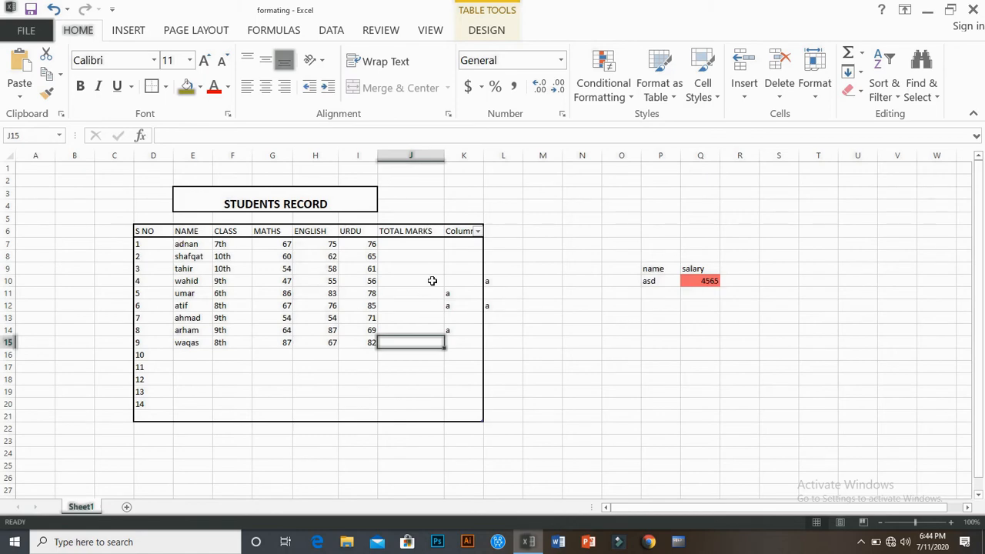
key(ctrl+z)
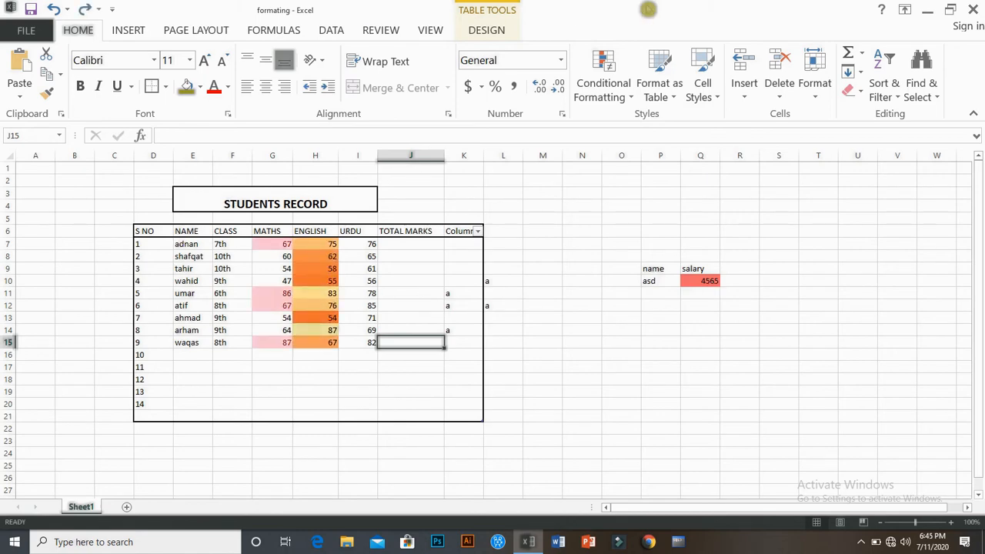
Step: Review the table's conditional formatting rules in the Rules Manager, including its new-rule and edit-rule dialogs, without changing any rule
click(630, 100)
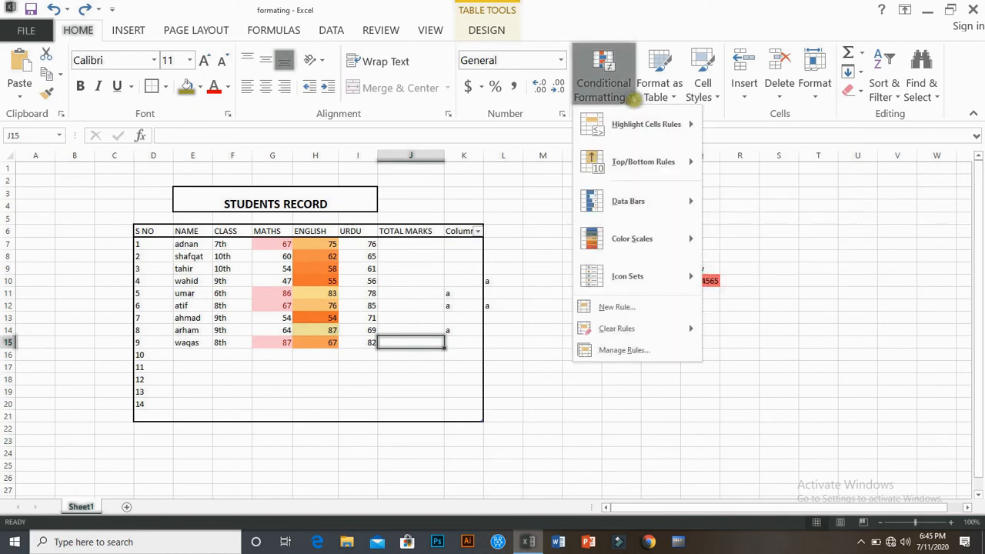
click(659, 349)
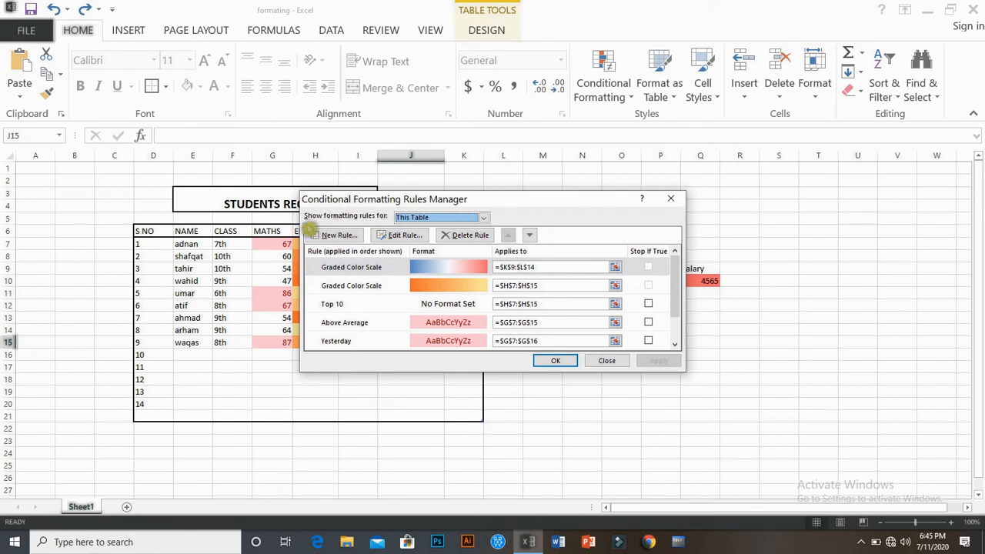
click(327, 235)
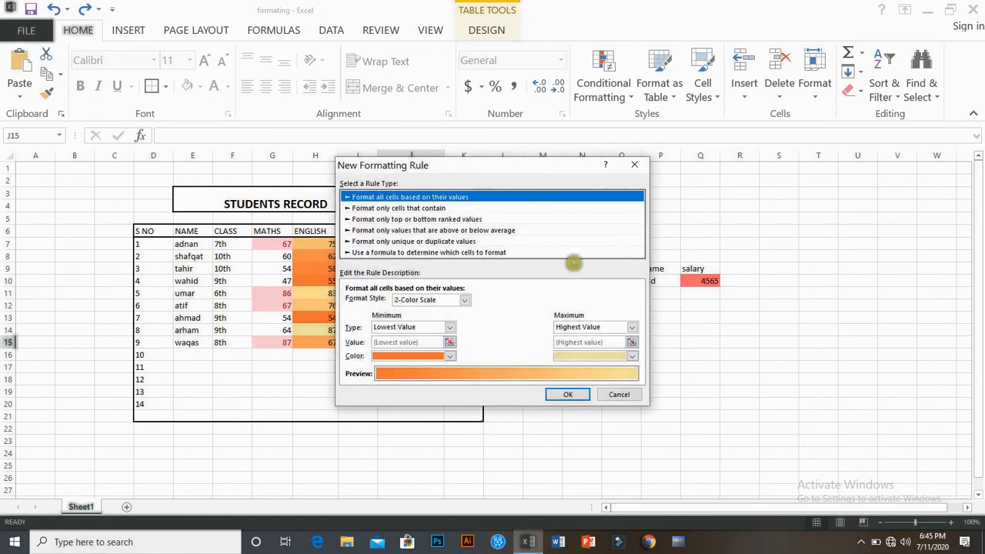
click(625, 400)
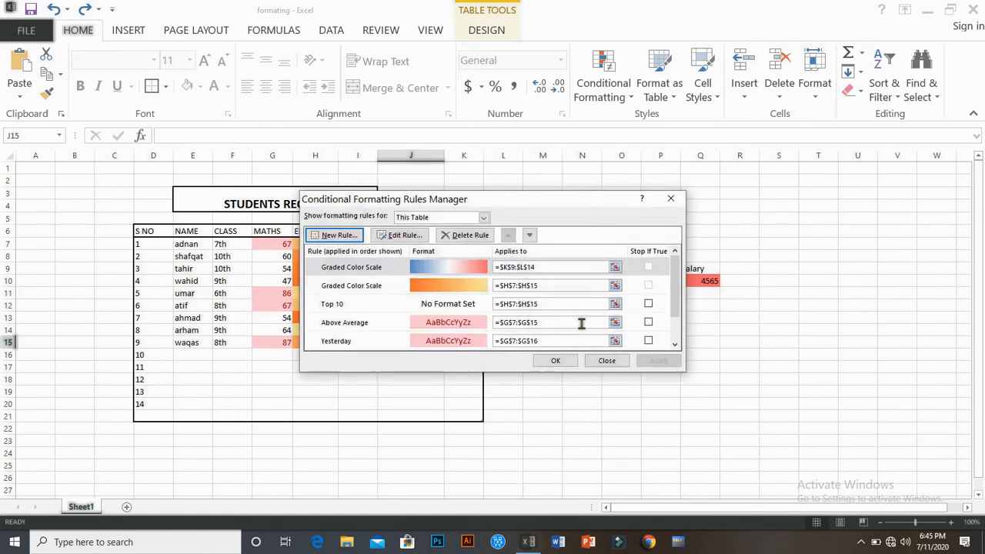
click(420, 237)
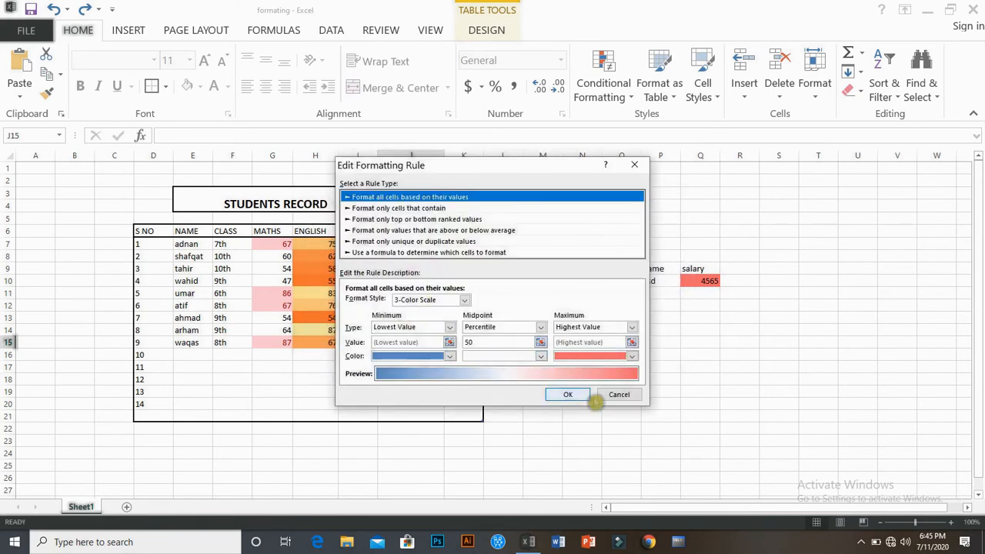
click(620, 394)
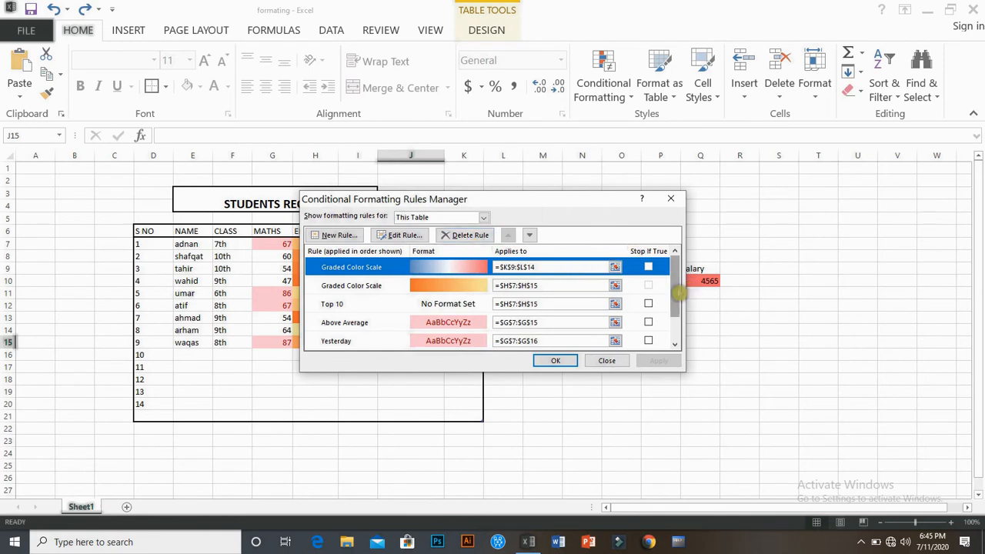
drag(676, 310, 676, 330)
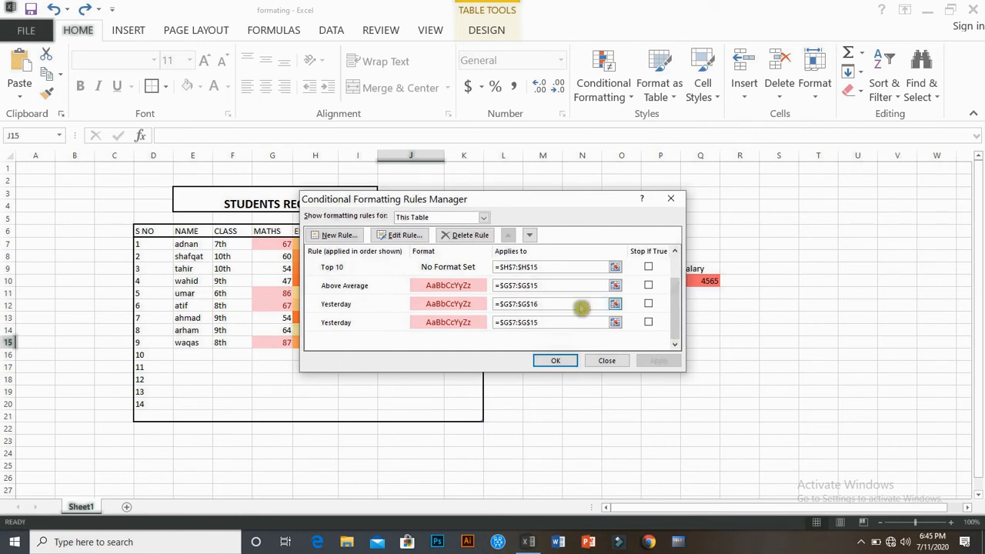
click(568, 361)
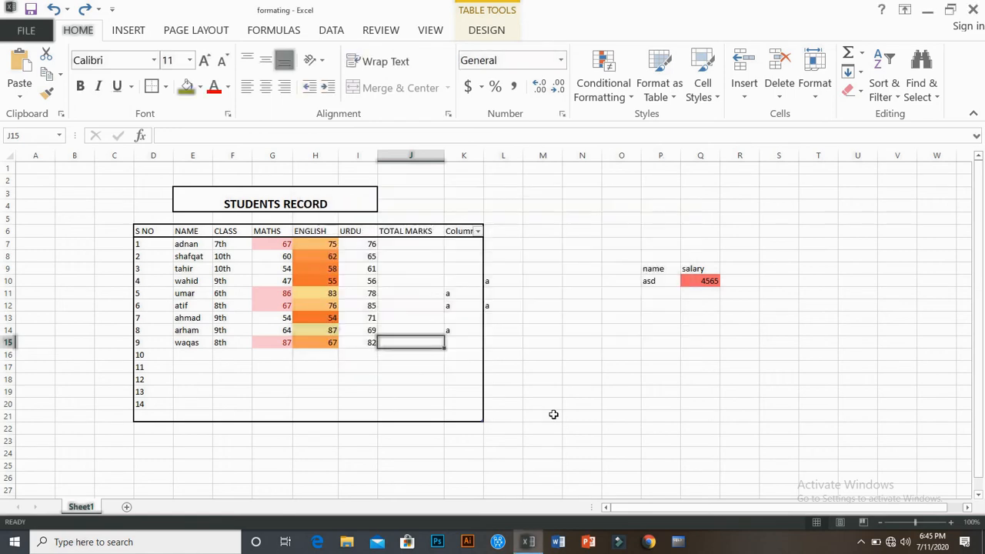
click(630, 98)
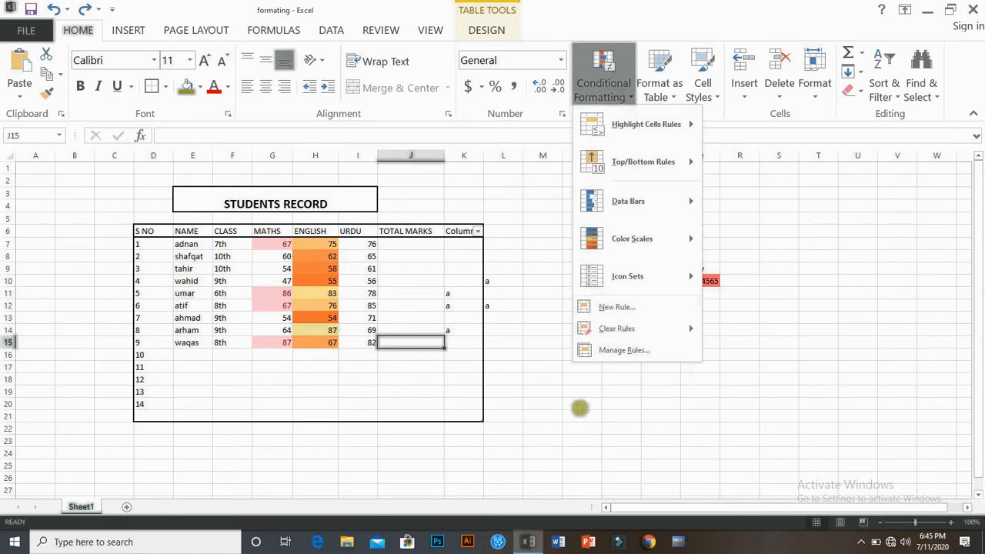
click(578, 407)
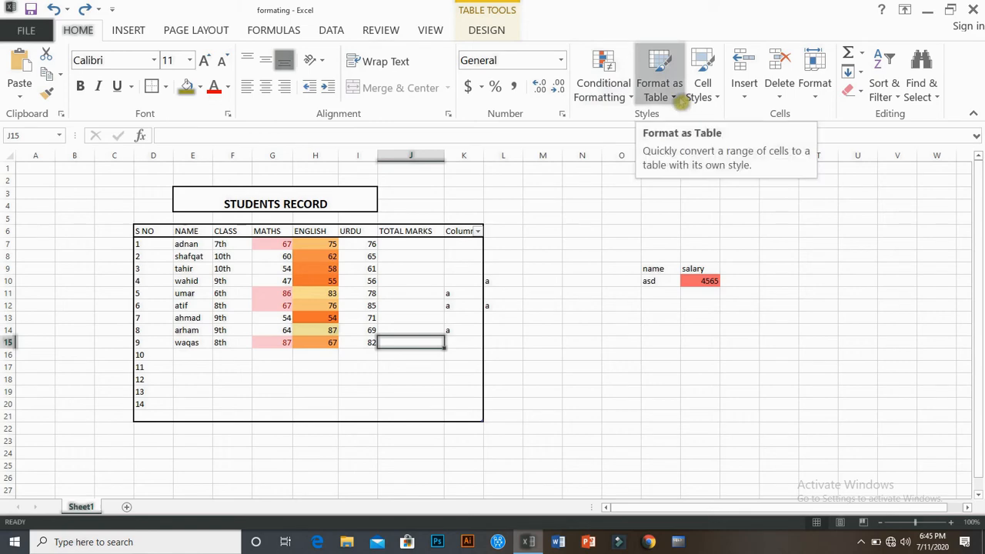
click(676, 104)
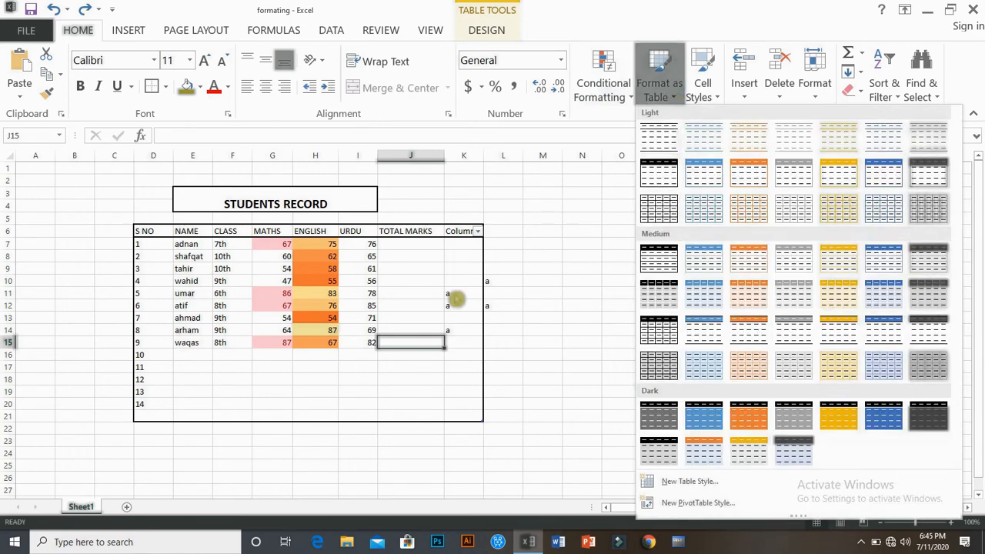
Step: Delete the stray a entries from cells K12, K11 and K14 of the table's last column
click(459, 294)
click(463, 303)
key(BackSpace)
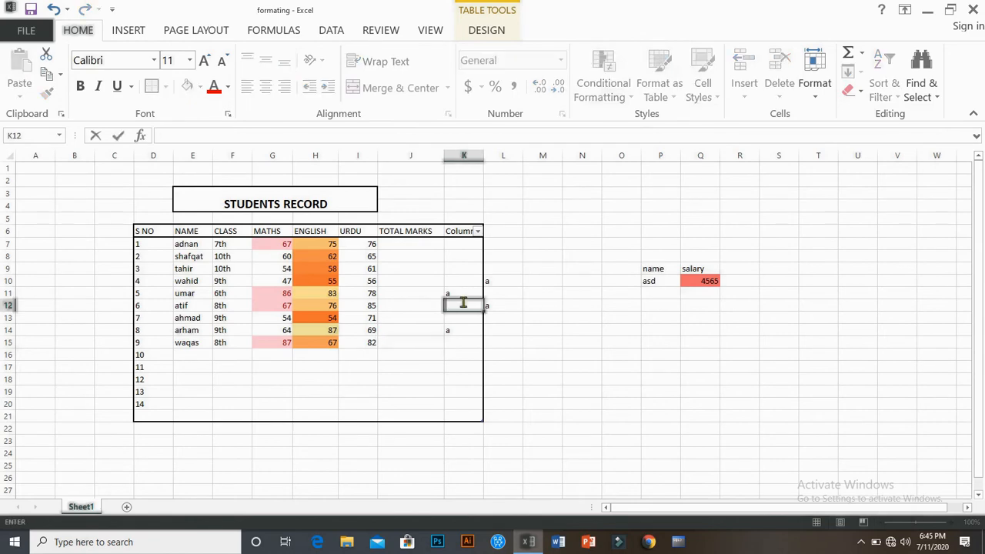
key(Up)
key(BackSpace)
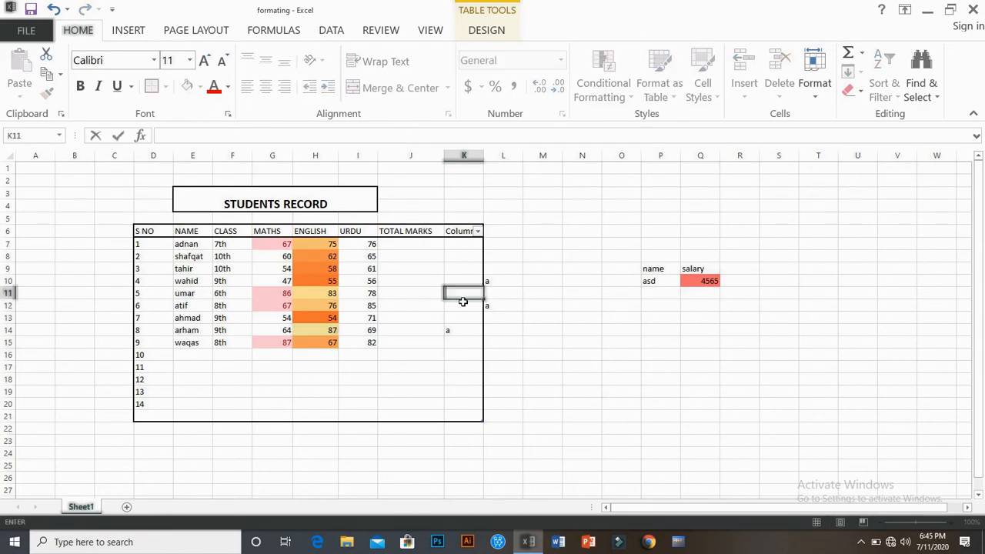
key(Down)
key(Down)
key(Down)
key(BackSpace)
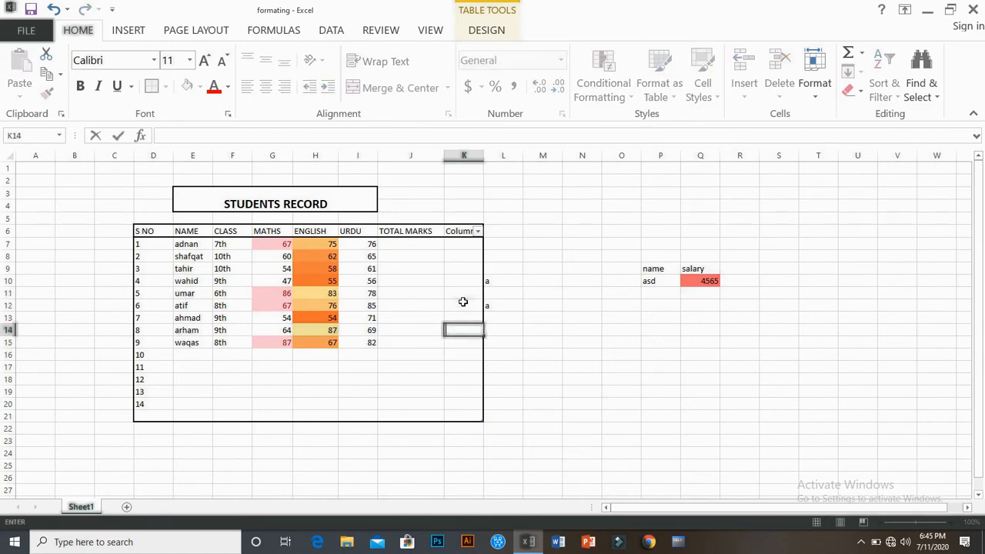
Step: Delete the stray a entries from cells L10 and L12 beside the table
click(492, 282)
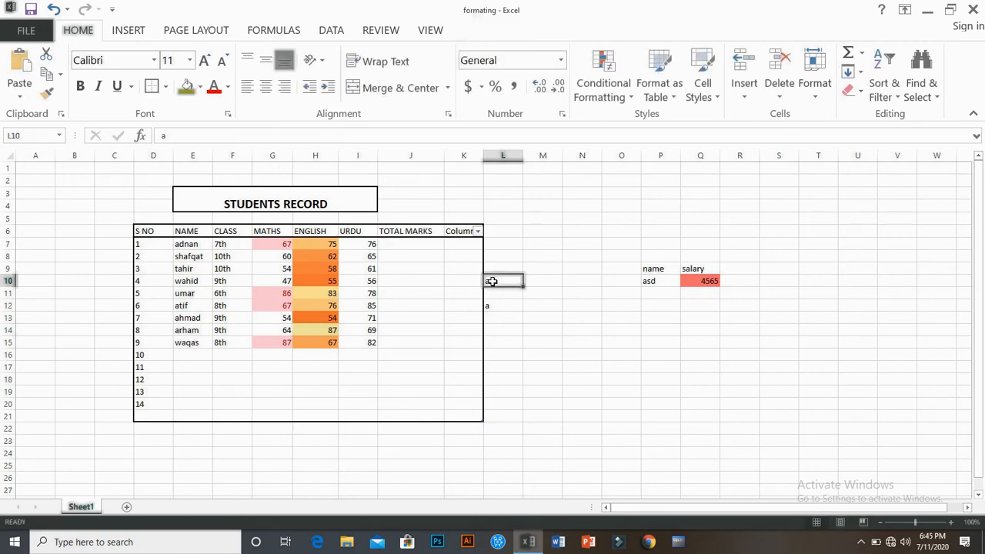
key(Down)
key(Down)
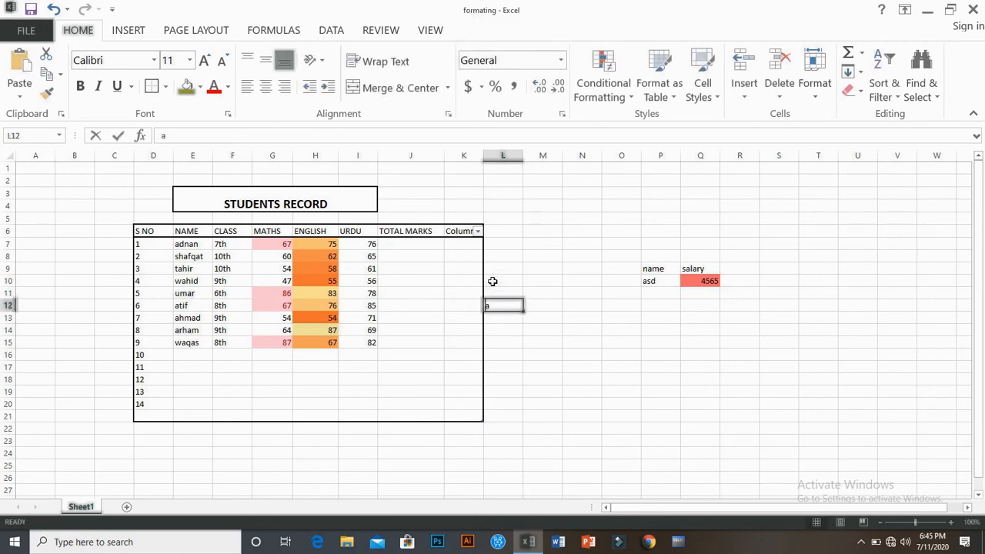
key(BackSpace)
Step: Clear all conditional formatting rules from the student record table, starting from its maths and English marks in G7 to H15
click(273, 246)
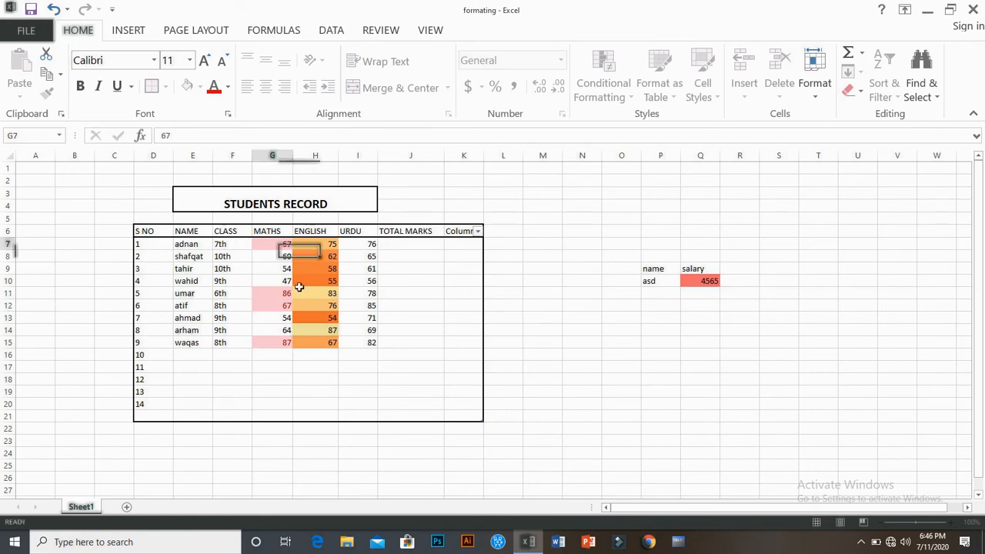
drag(299, 288, 315, 345)
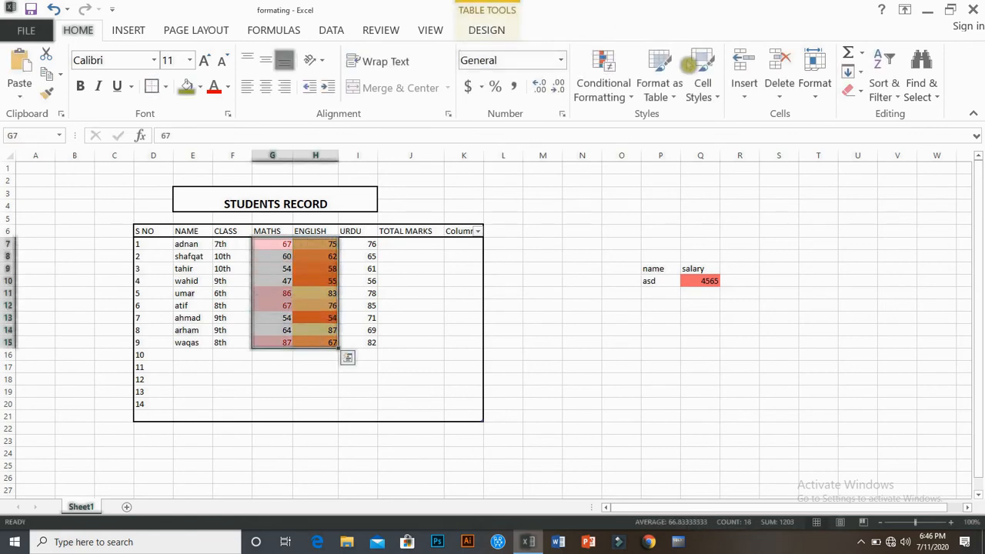
click(633, 105)
mouse_move(638, 330)
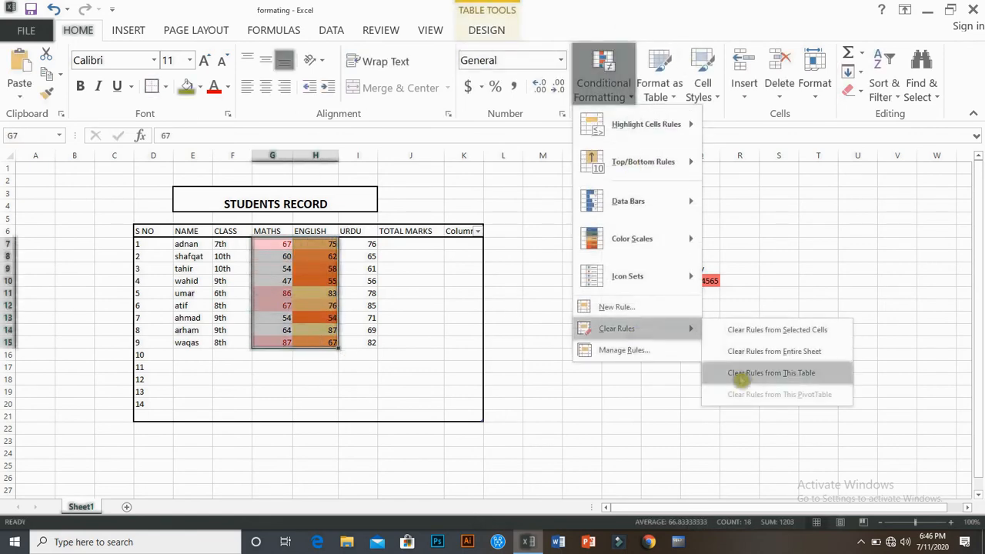
click(748, 377)
click(537, 379)
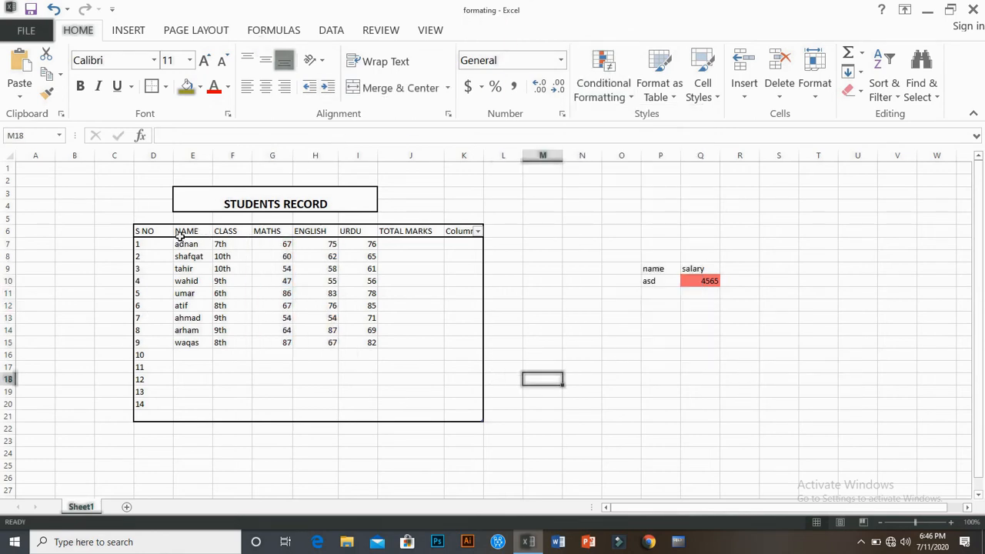
Step: Format the header cells D6 to J6, S NO through TOTAL MARKS, as 14-point bold red text
drag(148, 231, 442, 233)
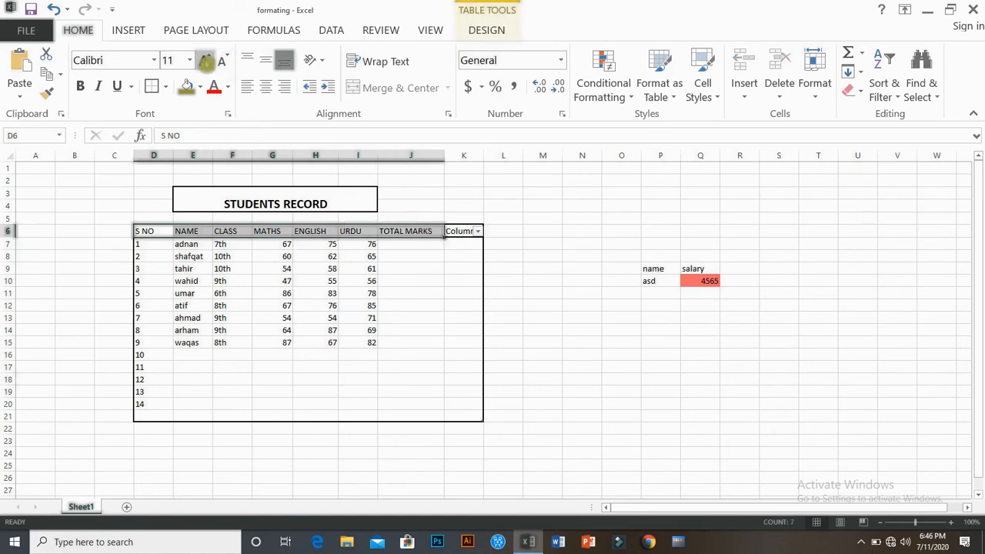
click(207, 62)
click(206, 62)
click(81, 87)
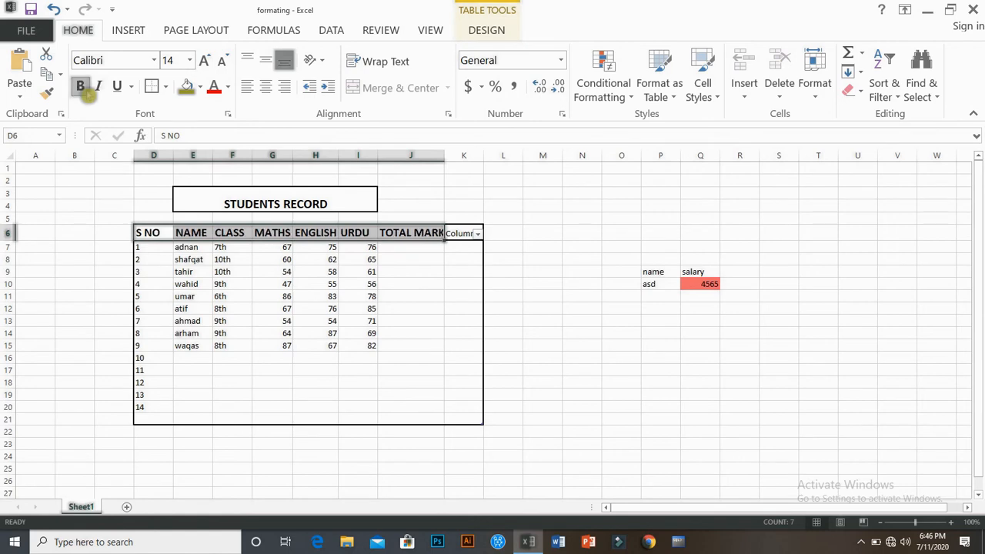
click(214, 86)
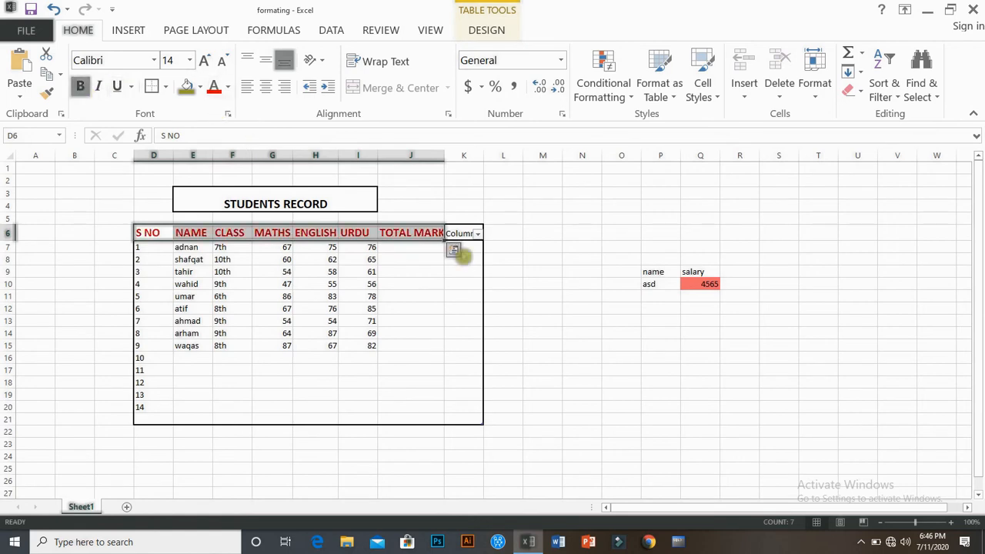
click(512, 270)
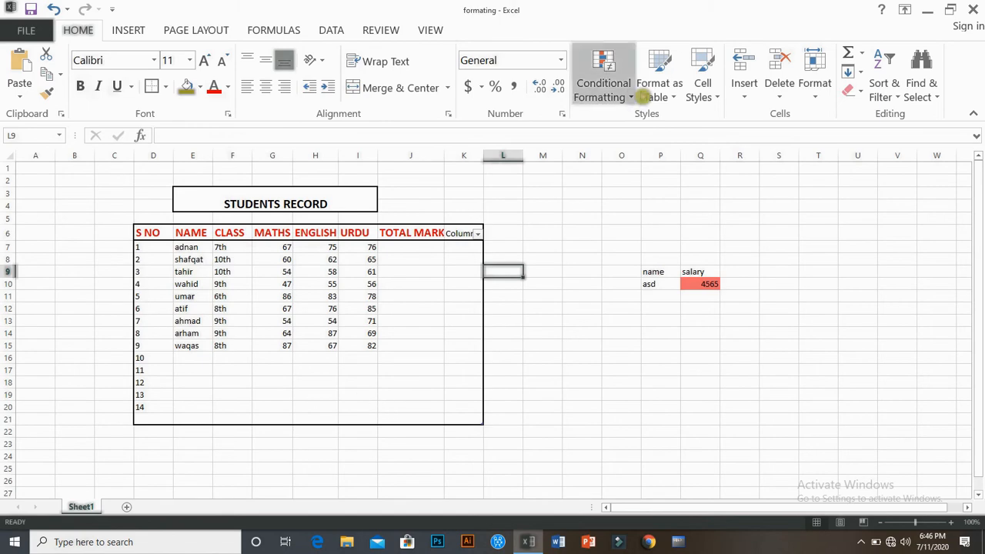
Step: Apply the dark gray table style from the second row of the Medium styles to the student record table
click(267, 272)
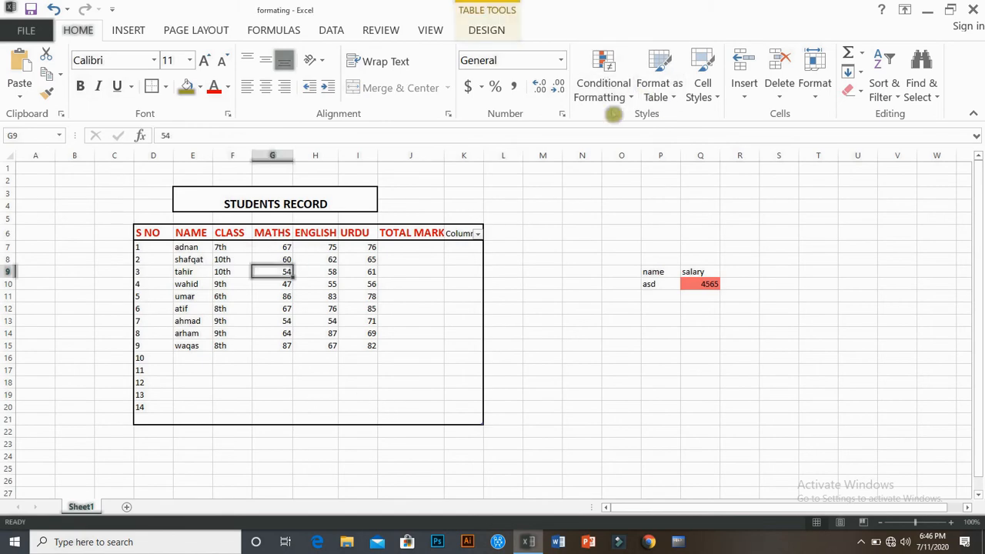
click(658, 84)
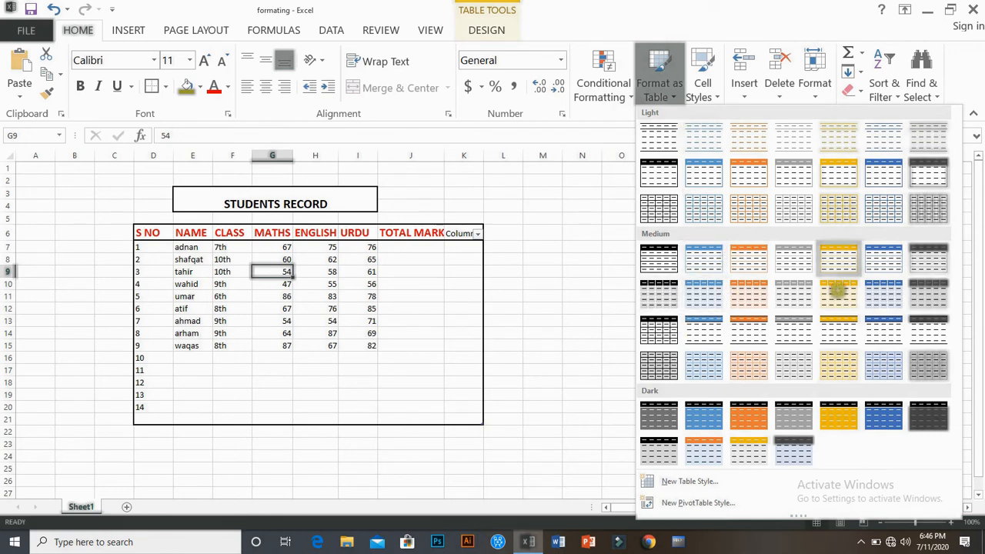
click(927, 291)
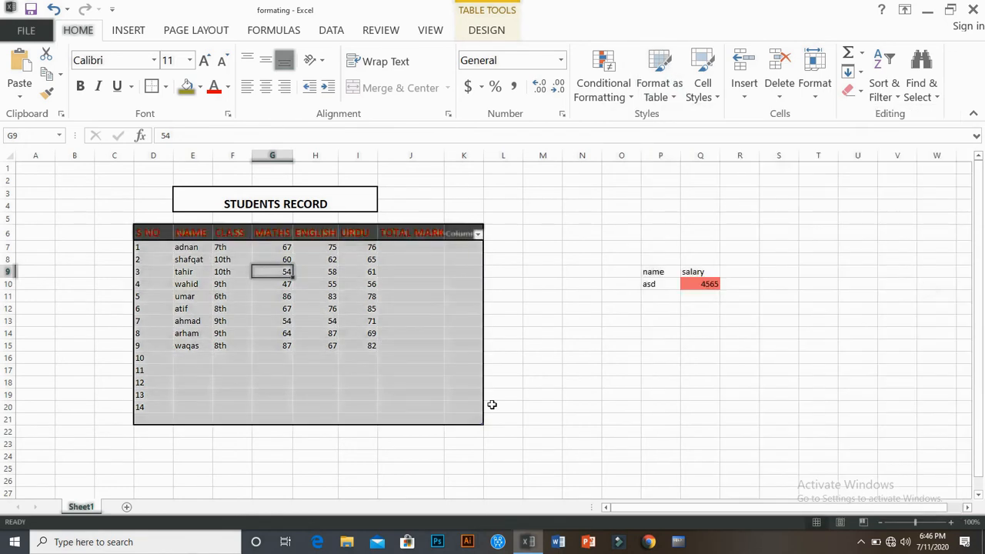
click(601, 361)
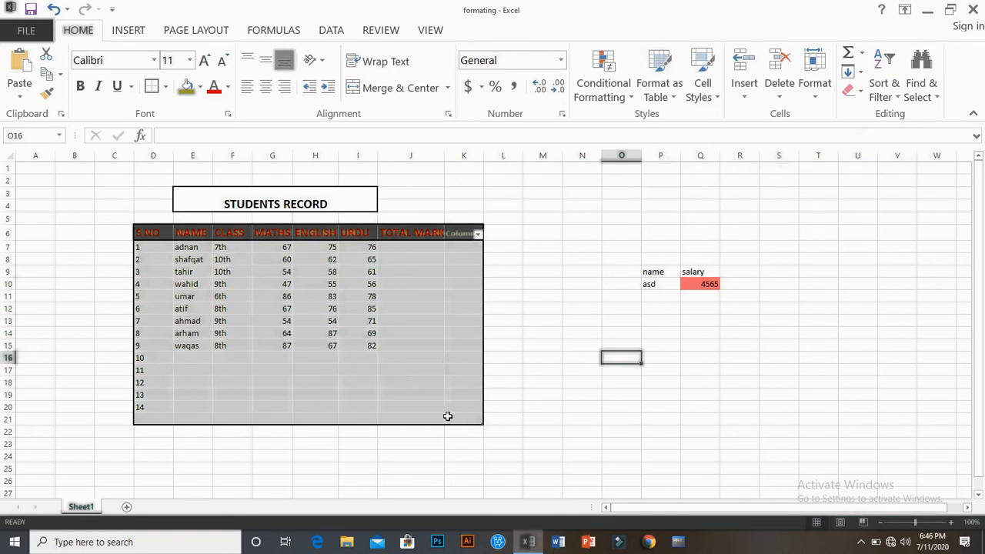
Step: Create a new table style with the default name and no element formatting, and undo its creation
click(656, 83)
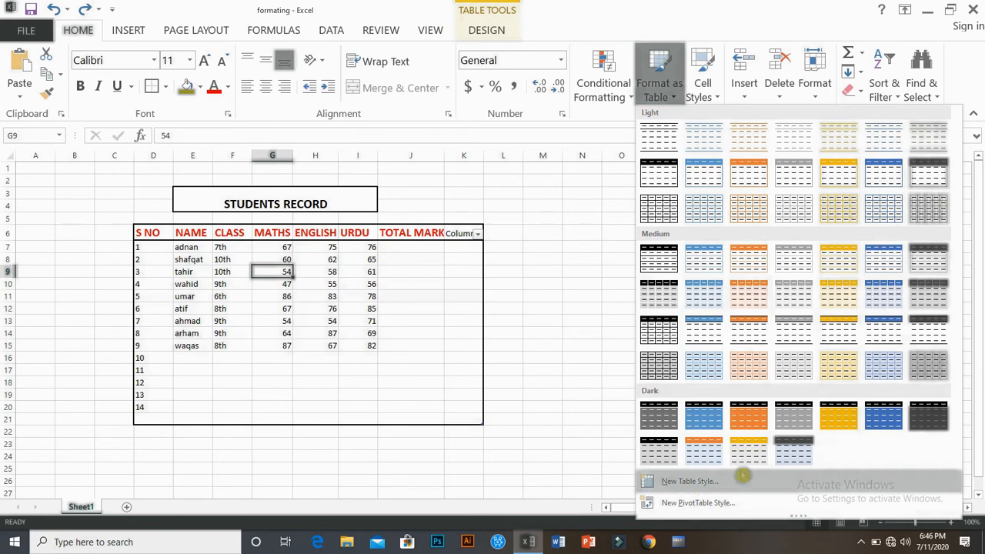
click(751, 487)
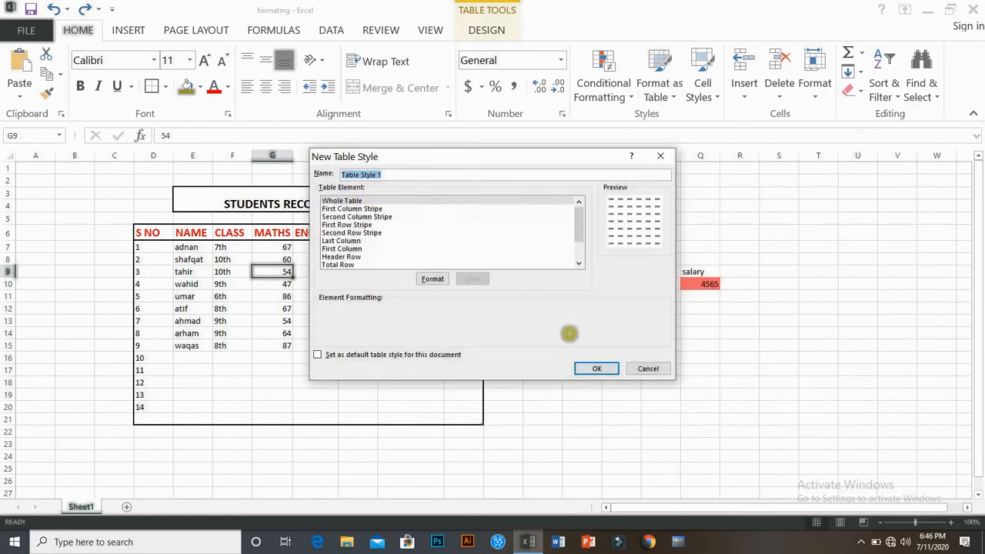
click(598, 371)
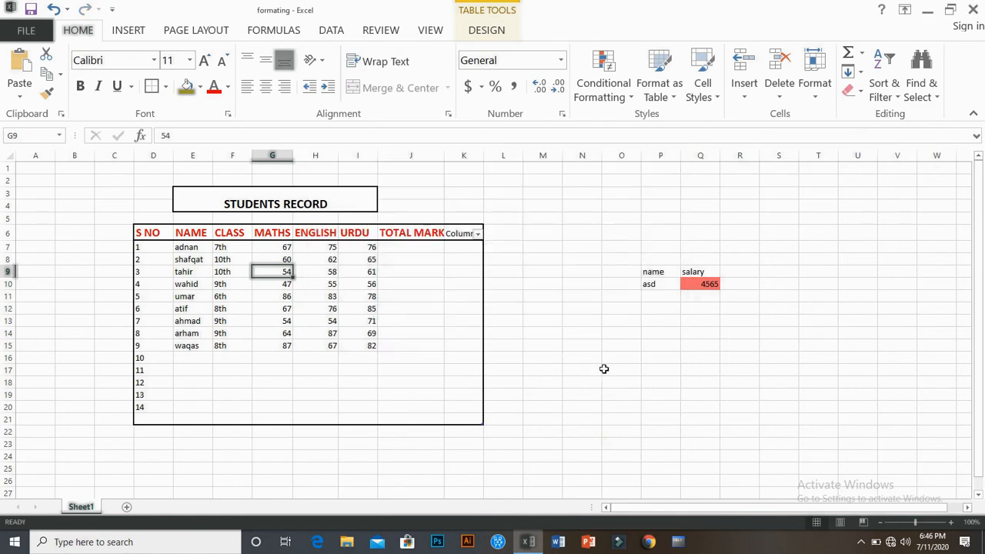
click(401, 348)
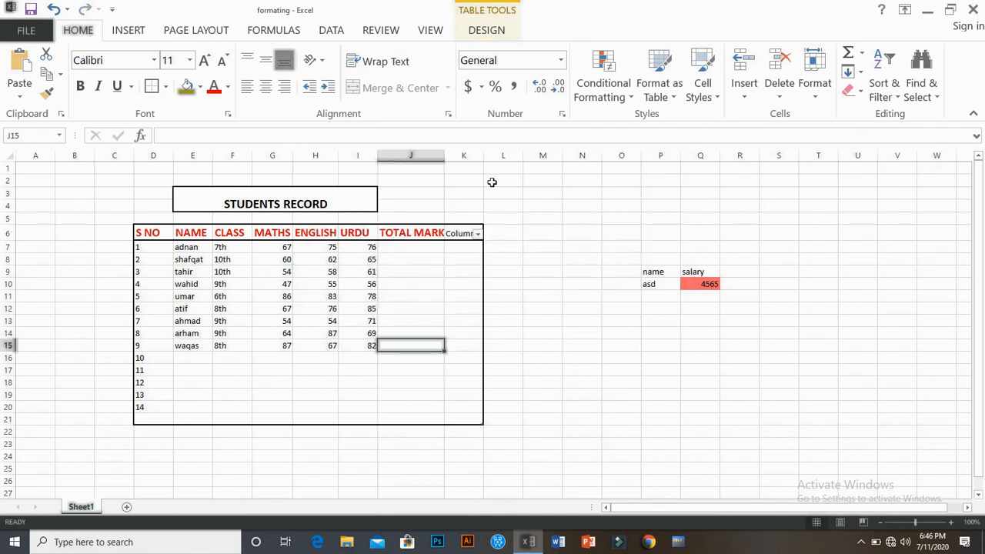
key(ctrl+z)
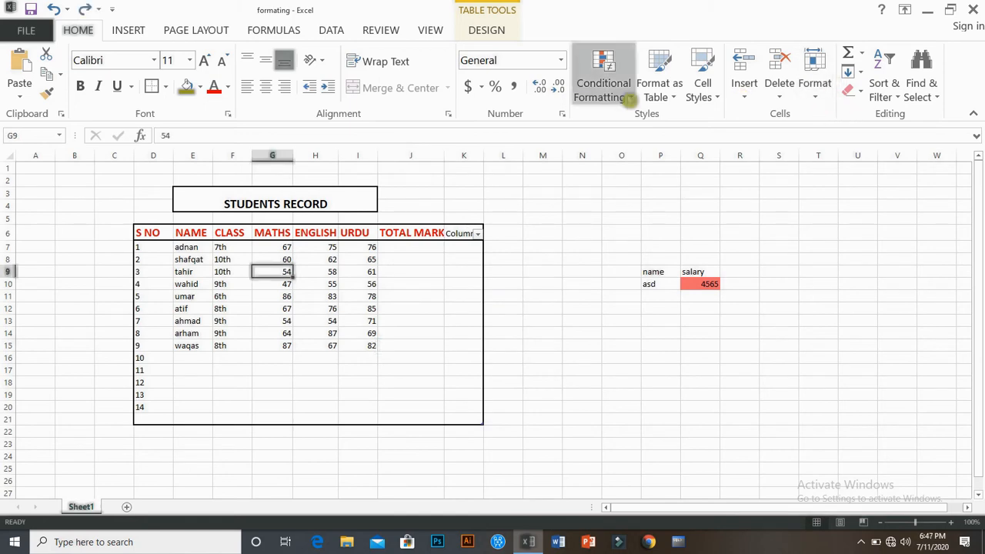
Step: Create a new PivotTable style with the default name, leaving the Whole Table element's font formatting at its defaults
click(659, 79)
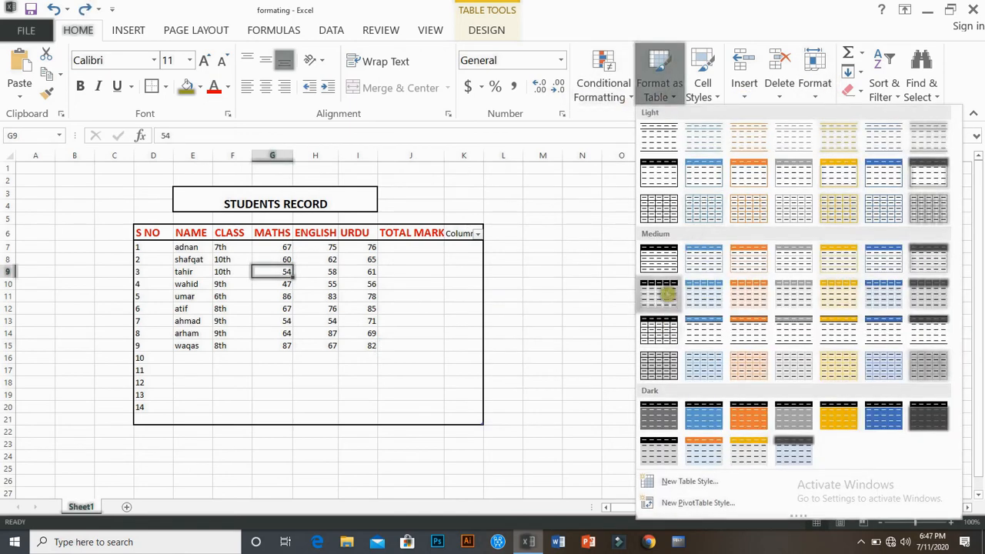
click(724, 505)
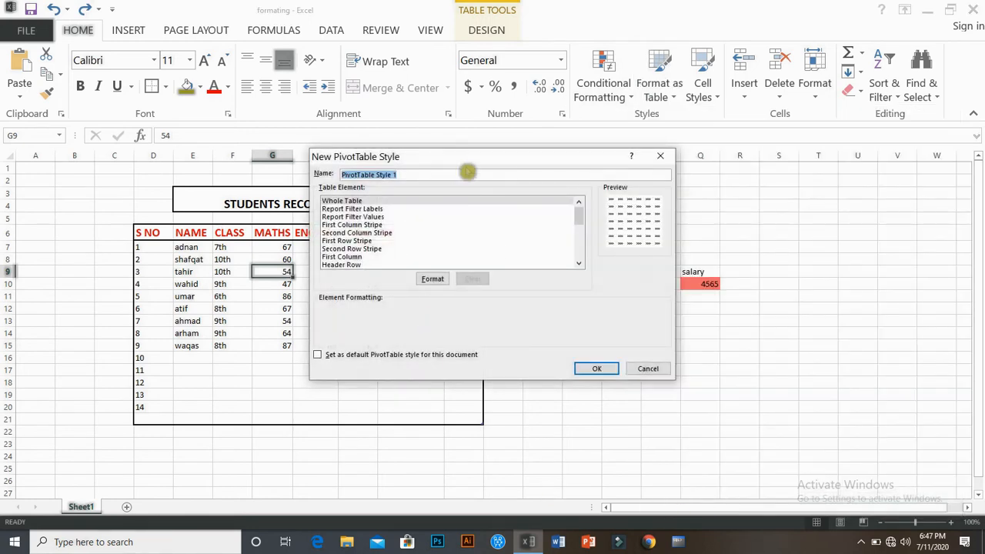
click(435, 281)
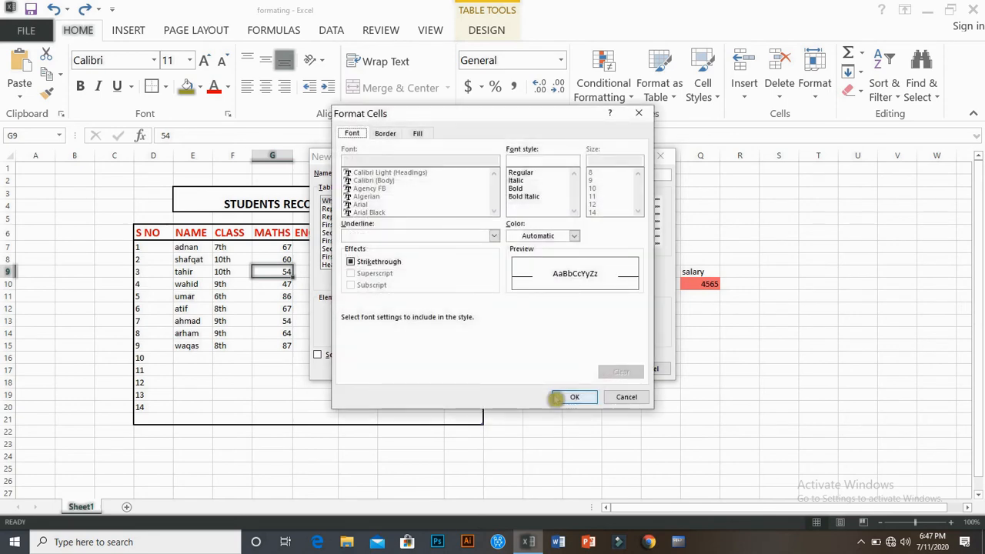
click(571, 398)
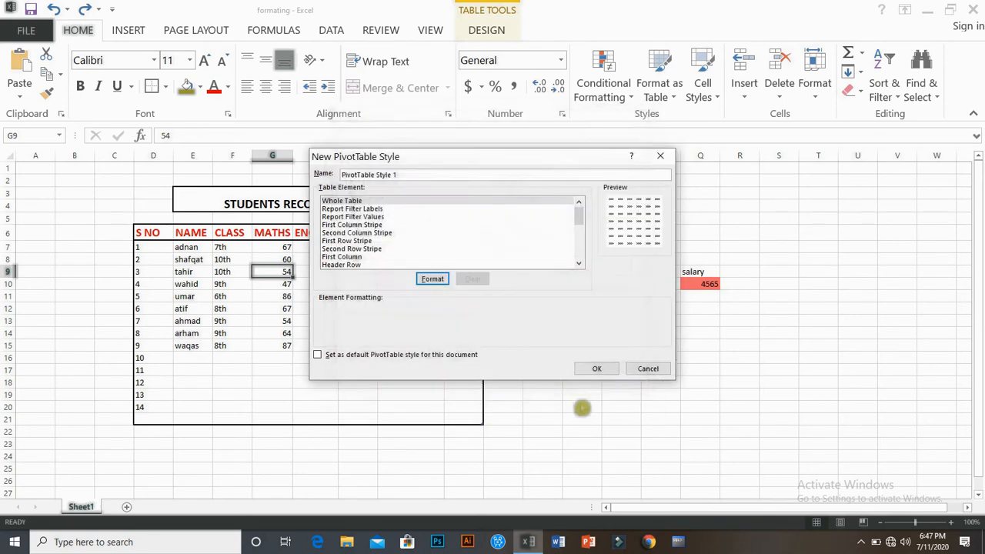
click(606, 374)
click(540, 251)
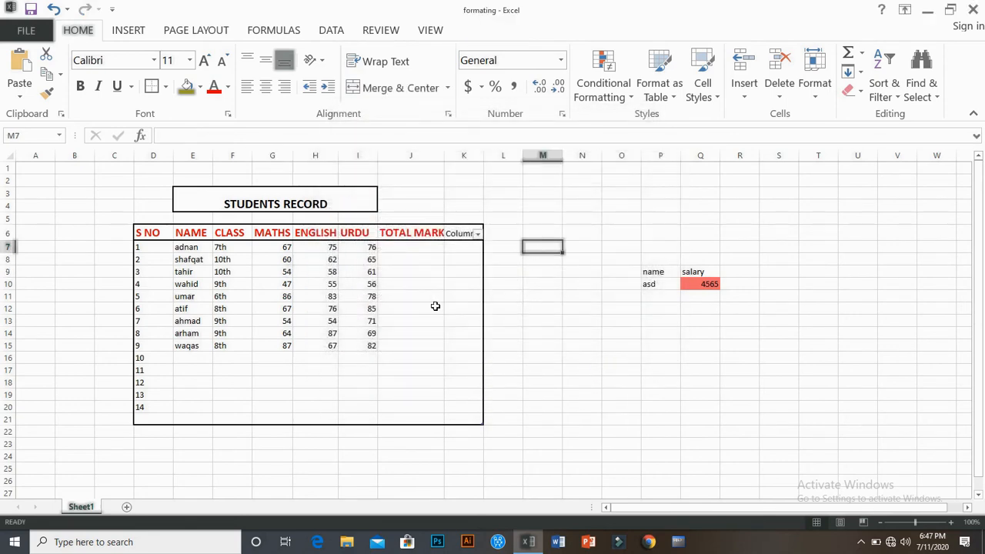
Step: Try the orange table style from the second row of the Medium styles on the student record table, and undo it
drag(160, 232, 429, 232)
click(659, 77)
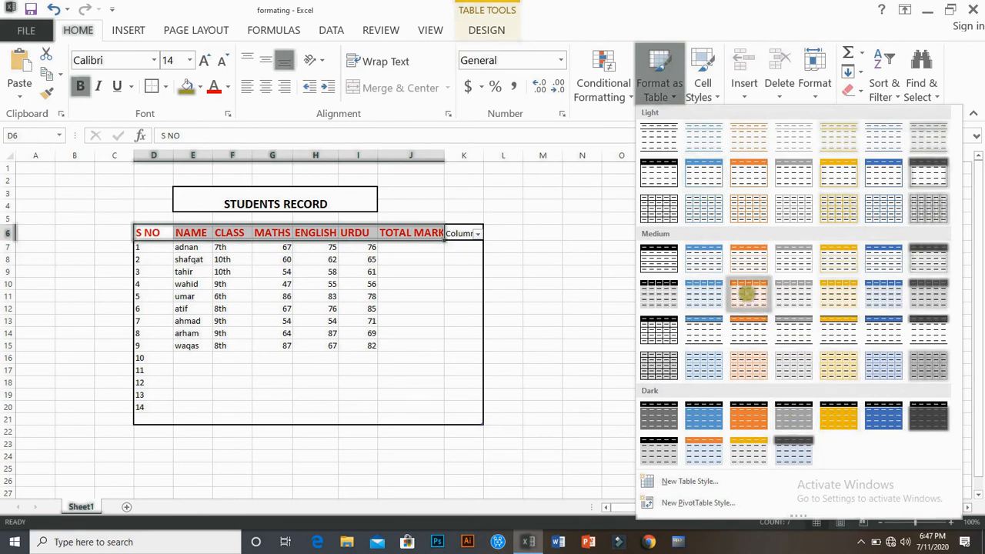
click(741, 286)
click(608, 345)
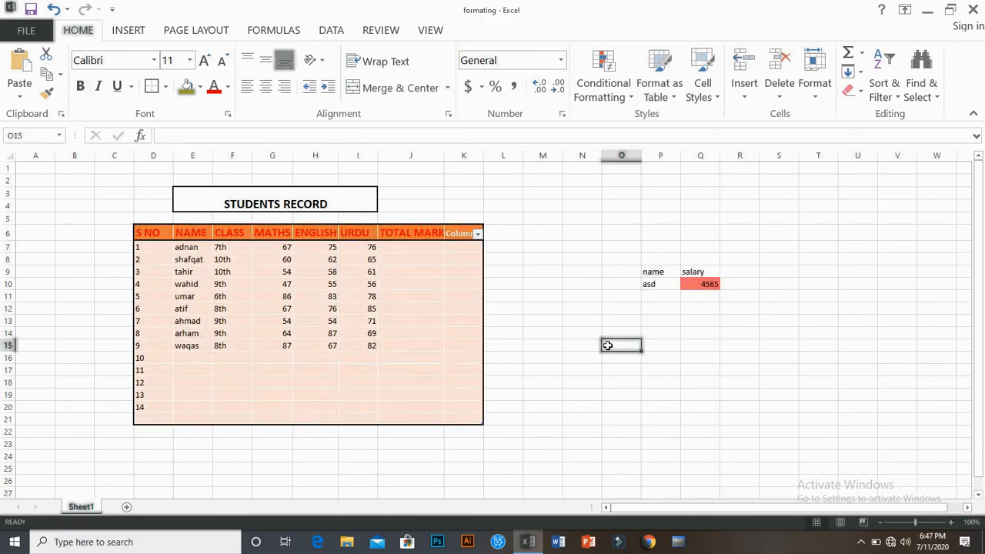
key(ctrl+z)
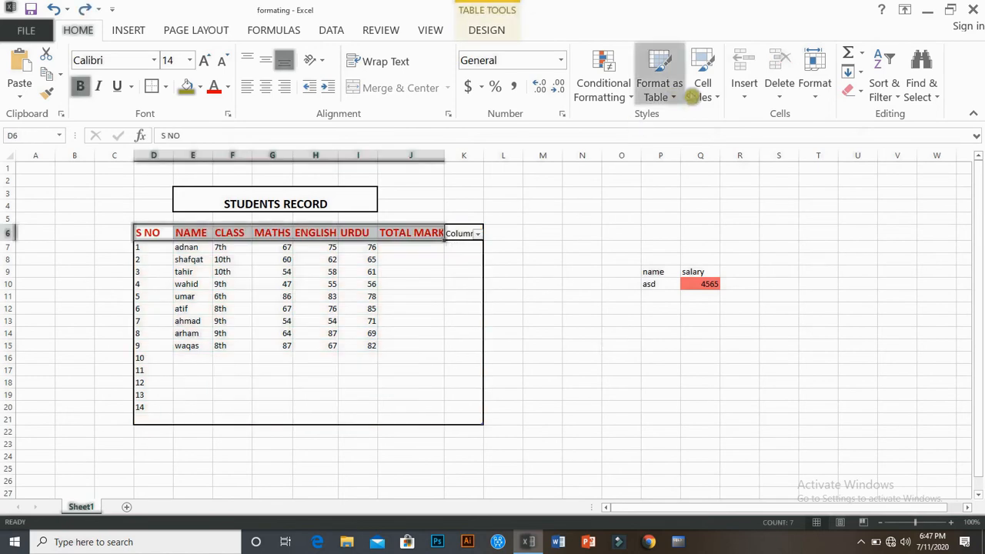
Step: Start a new table style and go through its table elements, including the whole table, column stripes, row stripes and first column
click(682, 102)
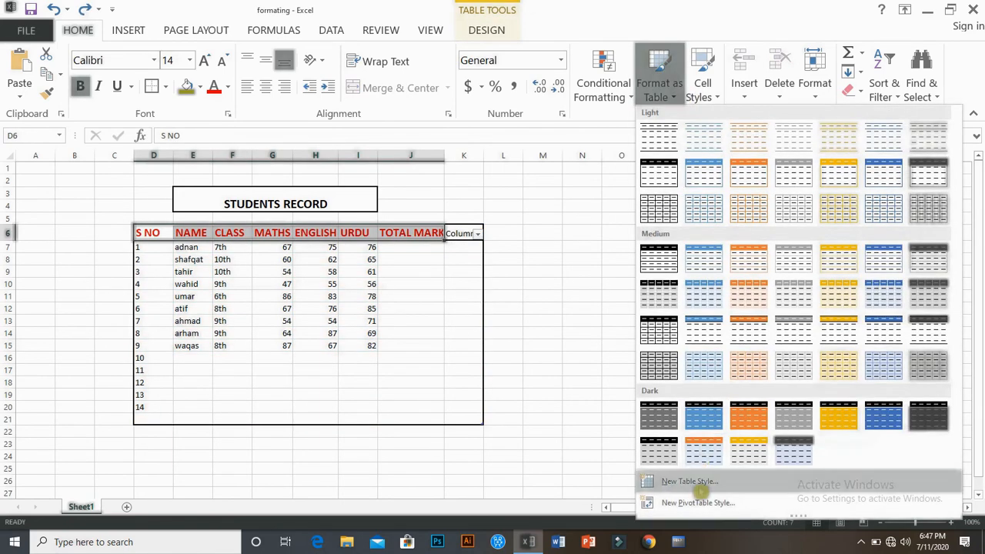
click(693, 482)
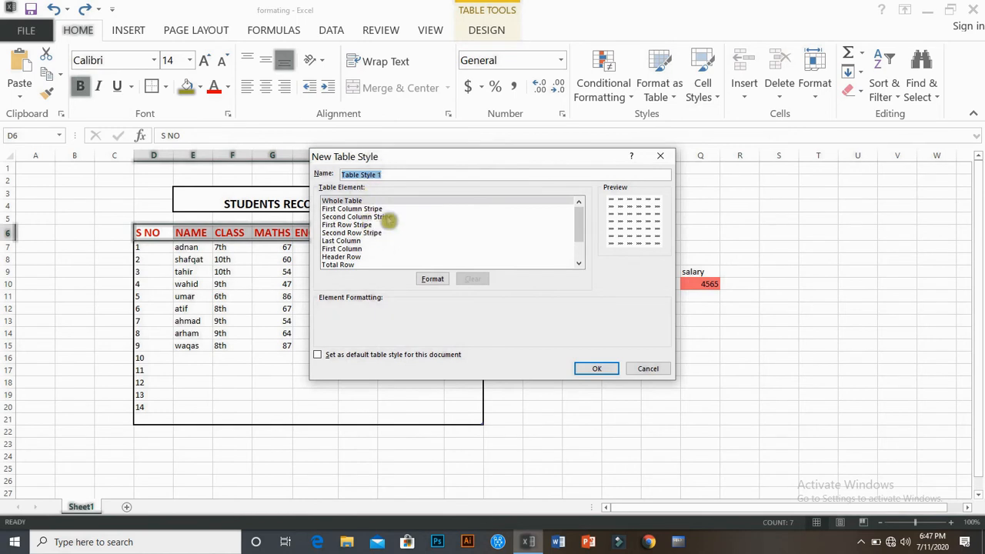
click(383, 209)
click(368, 201)
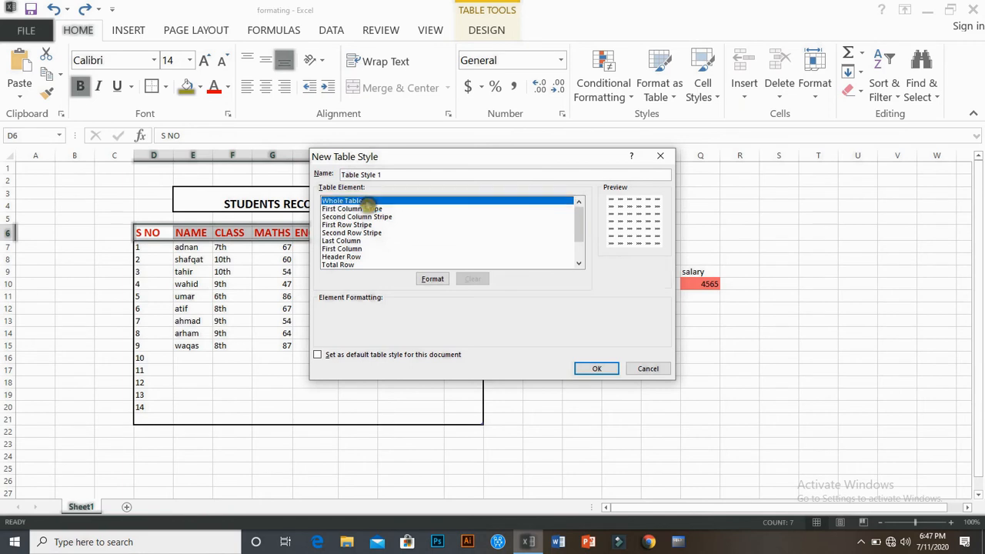
click(385, 225)
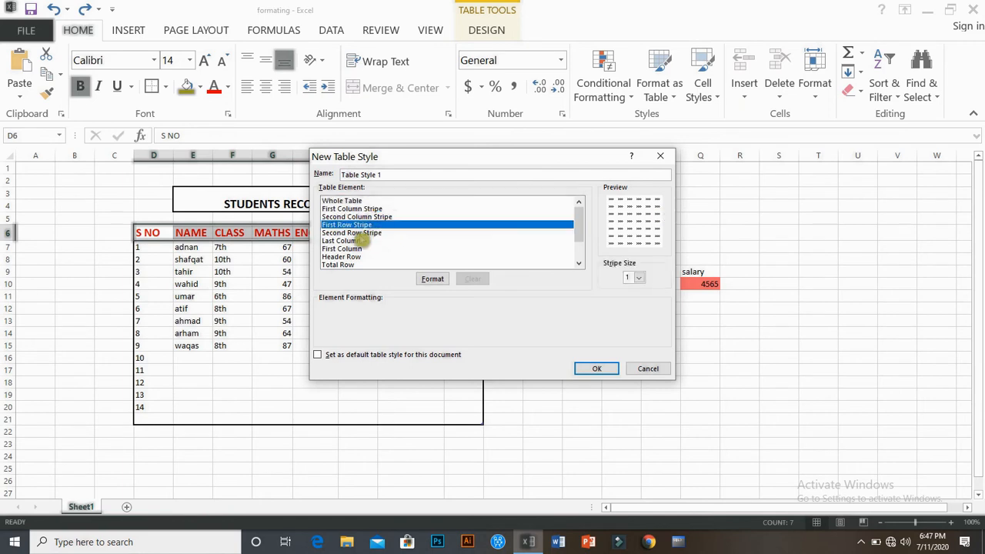
click(363, 233)
click(356, 249)
click(356, 217)
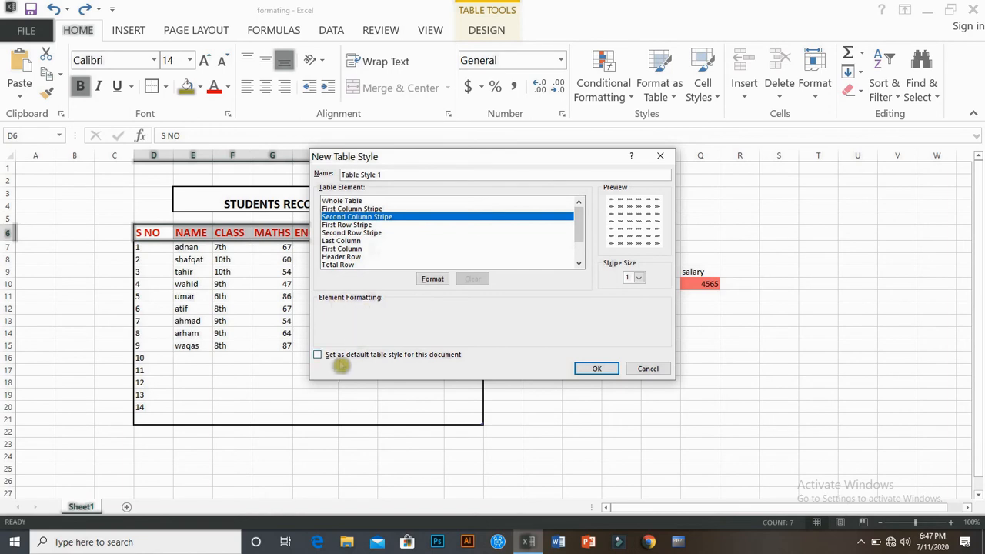
Step: Create the table style with the Second Column Stripe's font formatting left at its defaults, and undo its creation
click(434, 280)
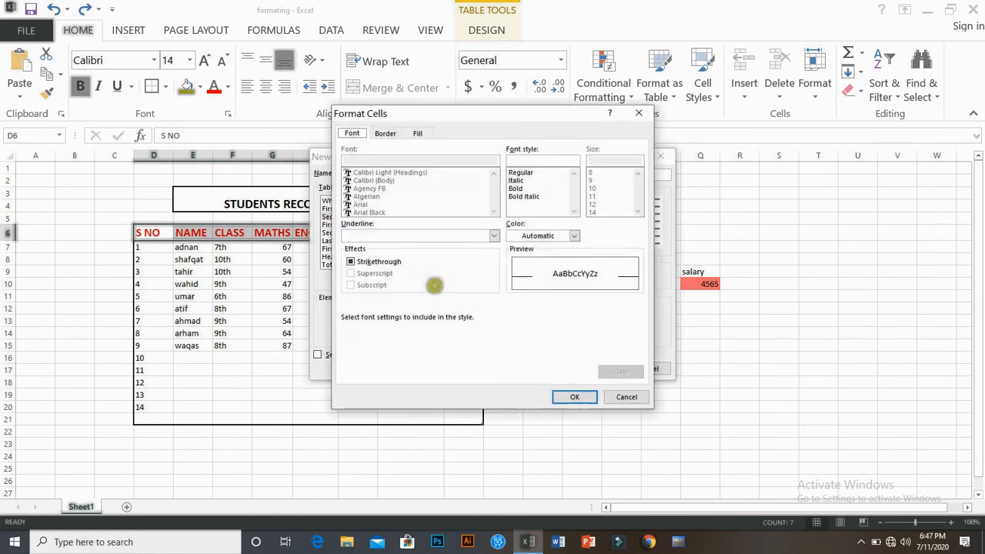
click(574, 396)
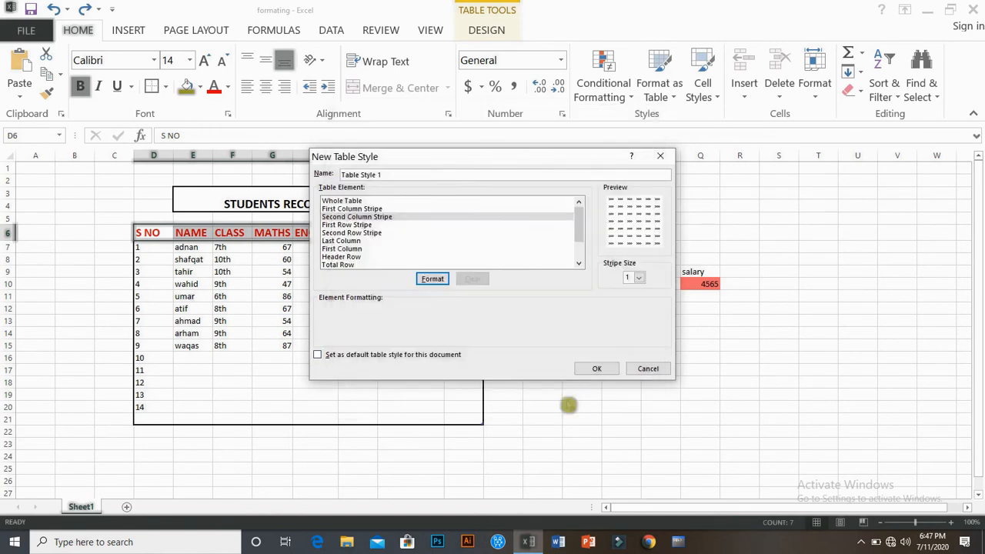
click(598, 368)
click(403, 297)
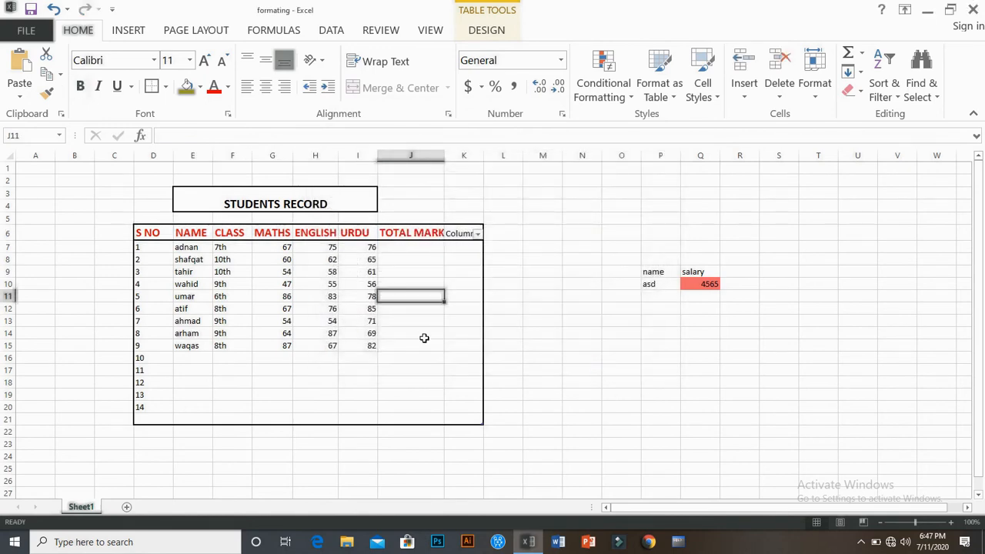
click(429, 359)
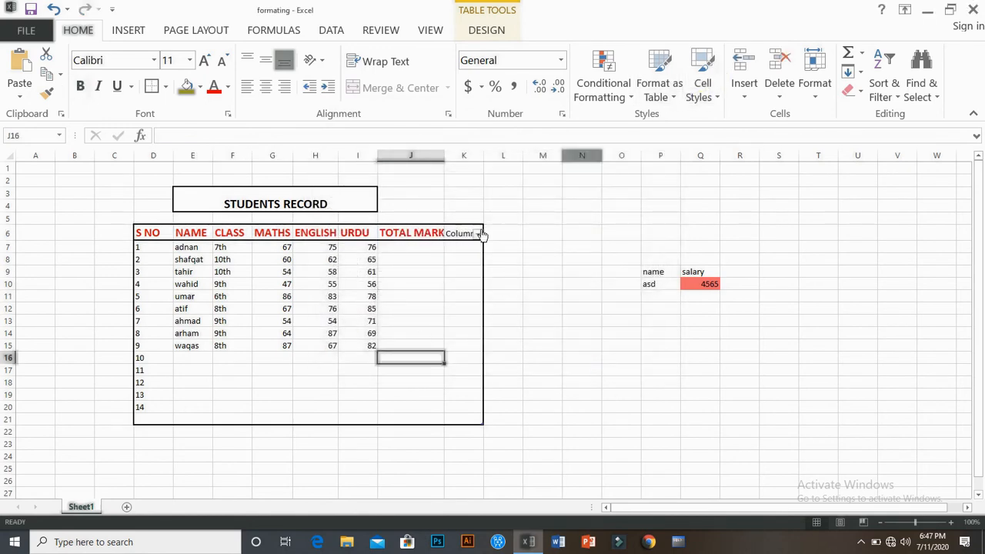
key(ctrl+z)
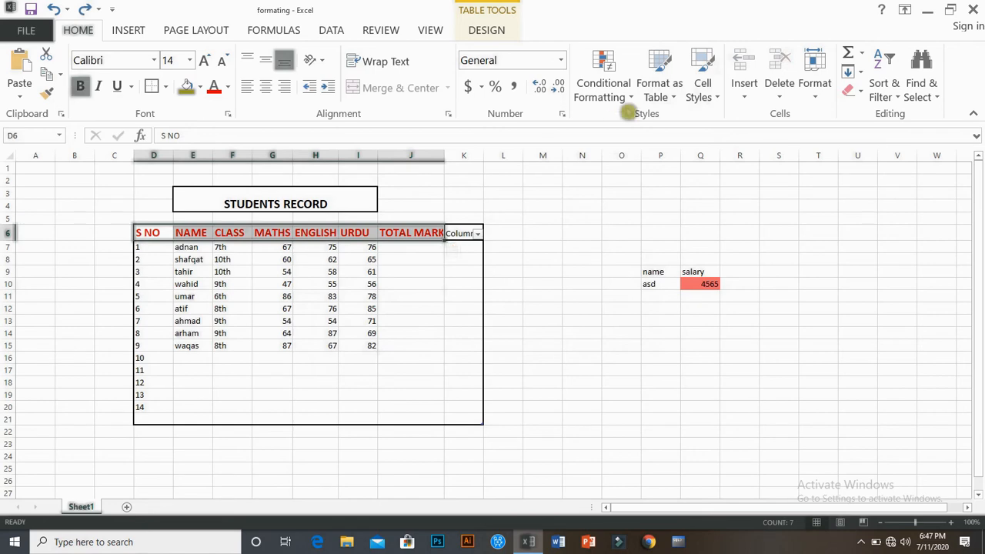
click(662, 97)
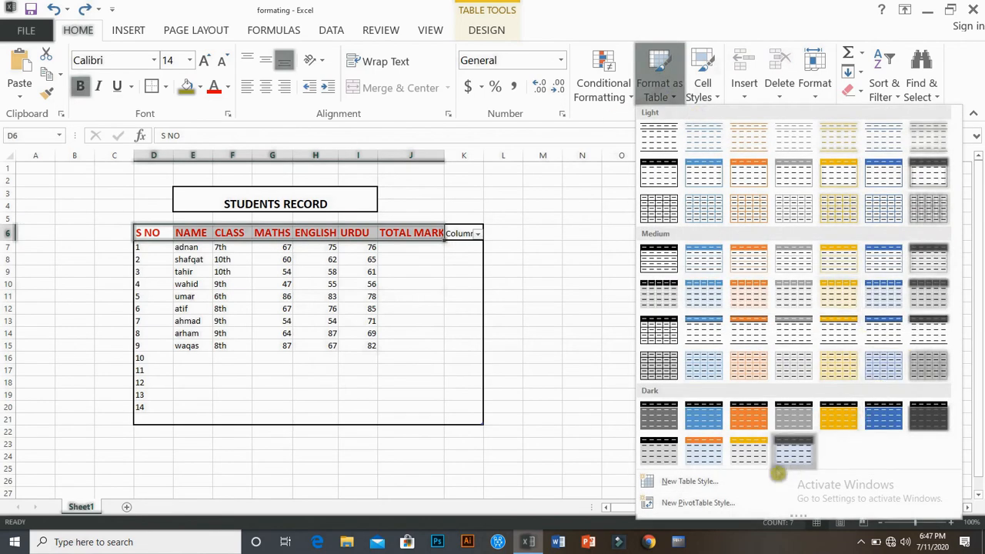
click(746, 508)
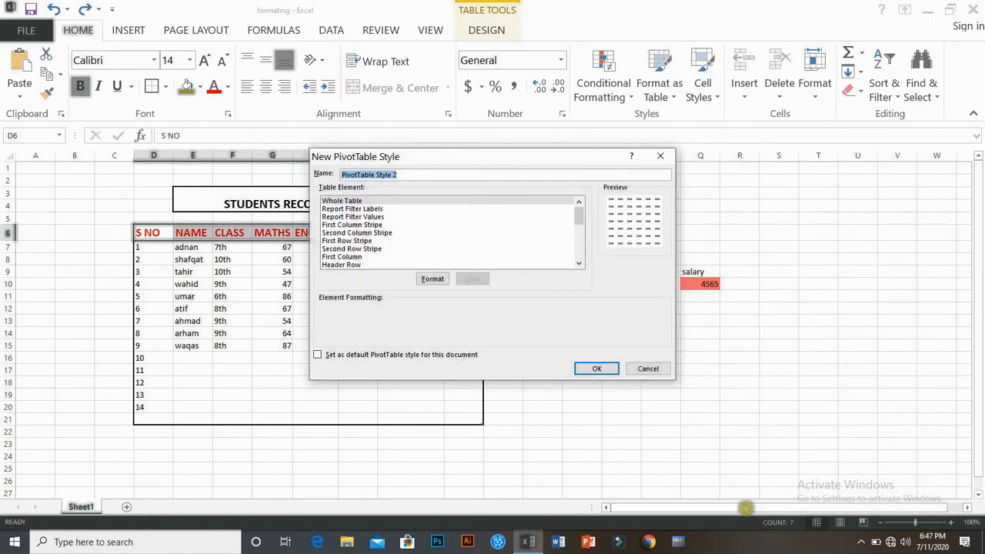
click(646, 371)
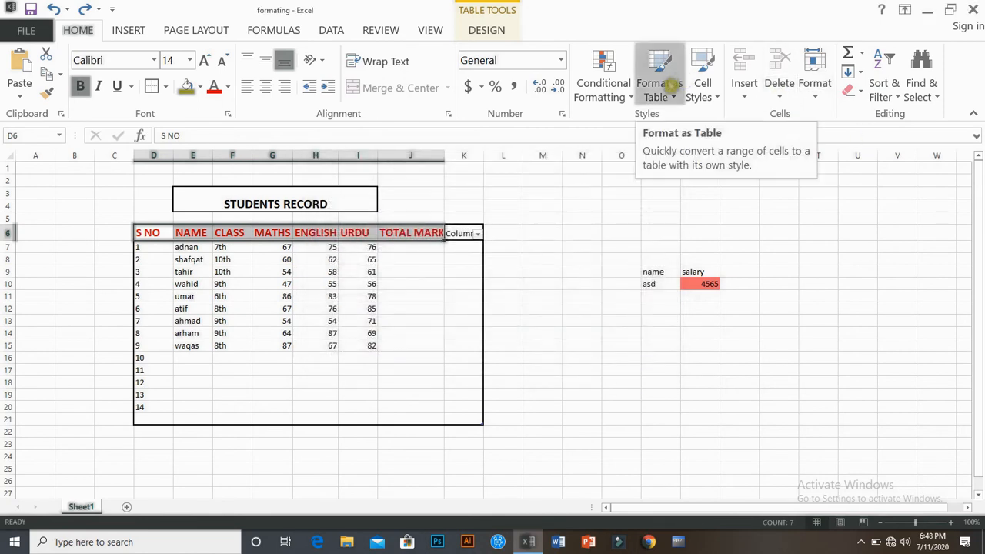
Step: Apply the gold table style from the first row of the Medium styles and display filter buttons in all header cells
click(662, 84)
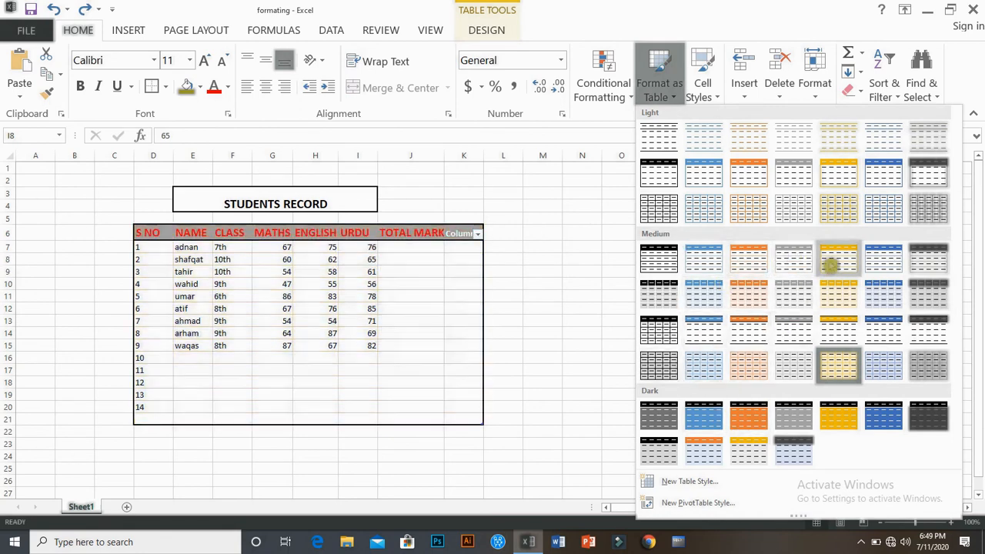
click(827, 255)
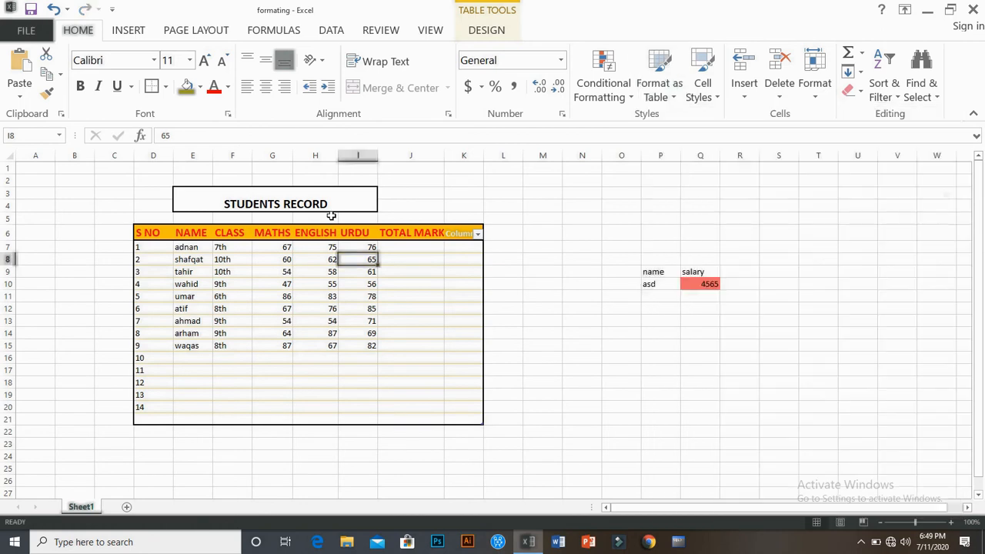
click(499, 31)
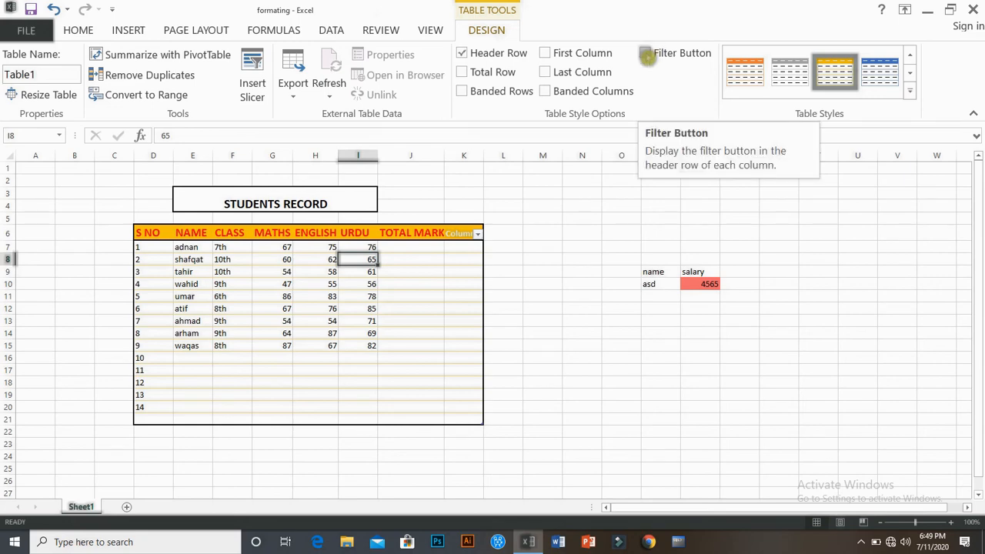
click(646, 53)
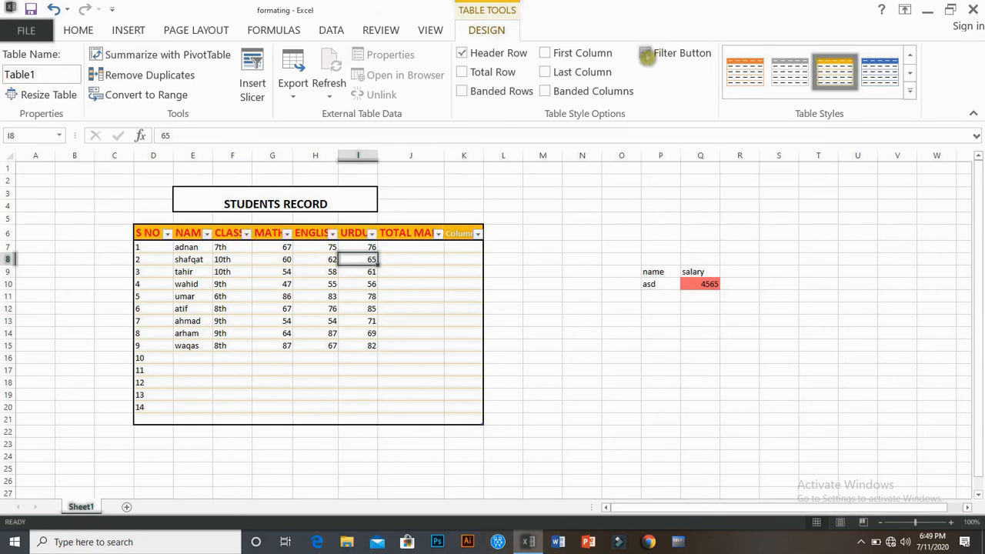
Step: Look through the S NO column's filter values and Sort by Color options, keeping all values selected
click(168, 234)
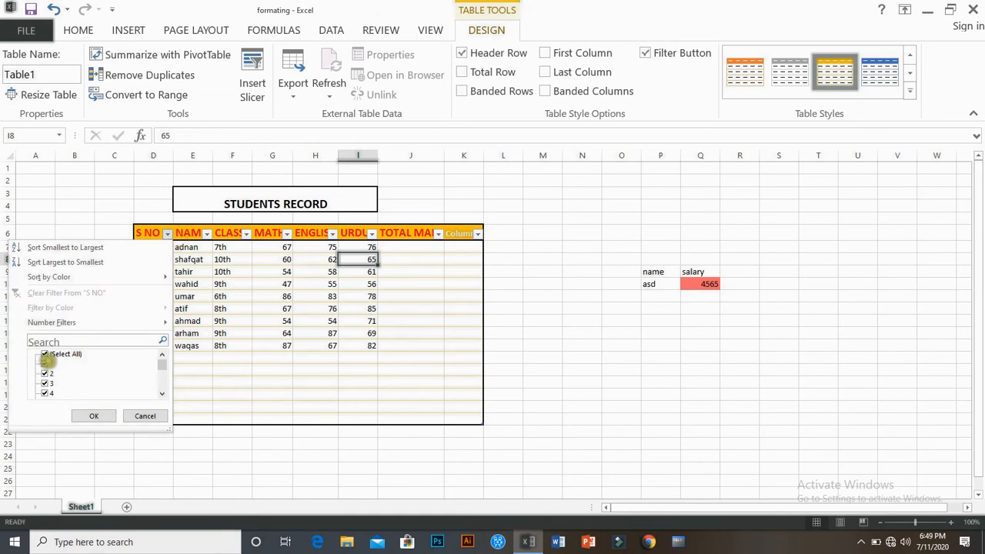
drag(162, 367, 159, 378)
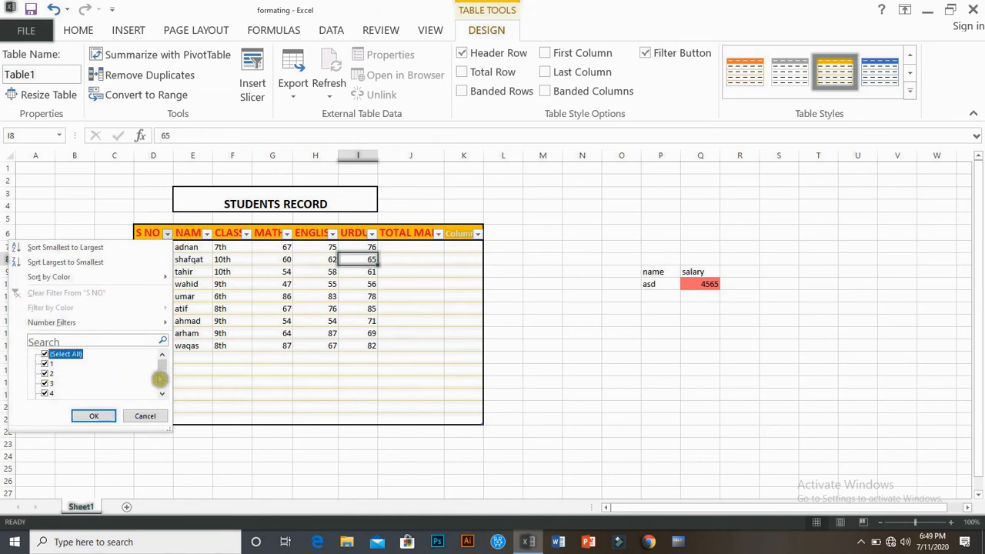
click(167, 388)
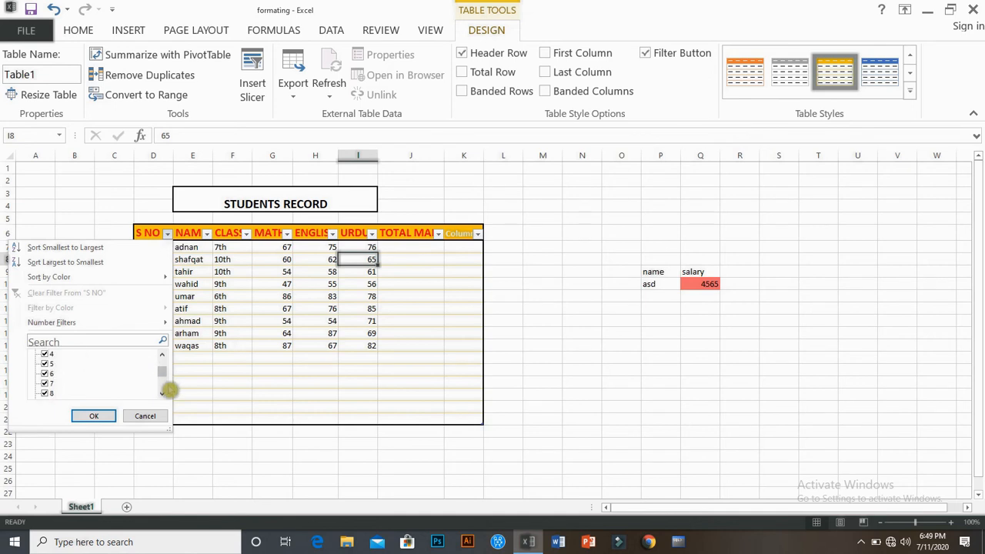
click(168, 389)
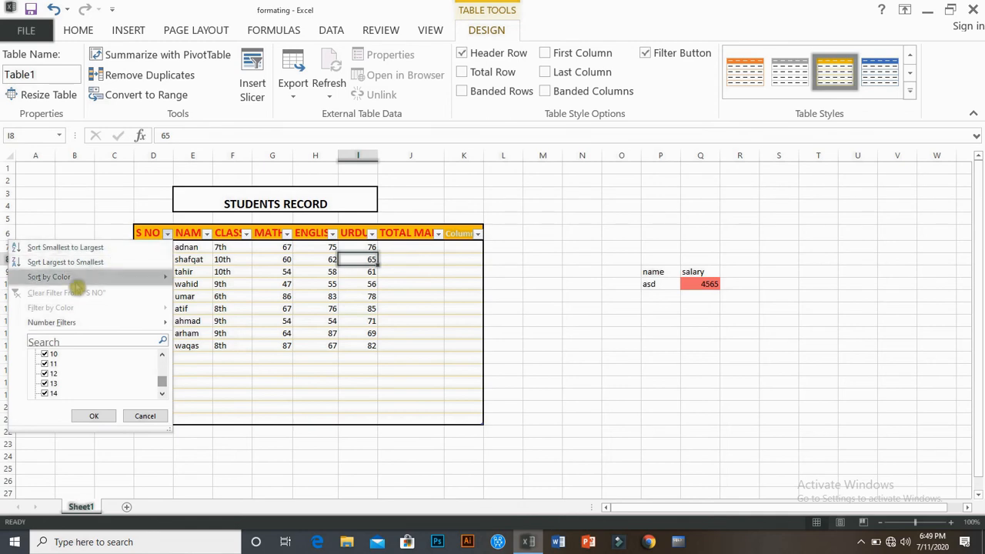
mouse_move(79, 282)
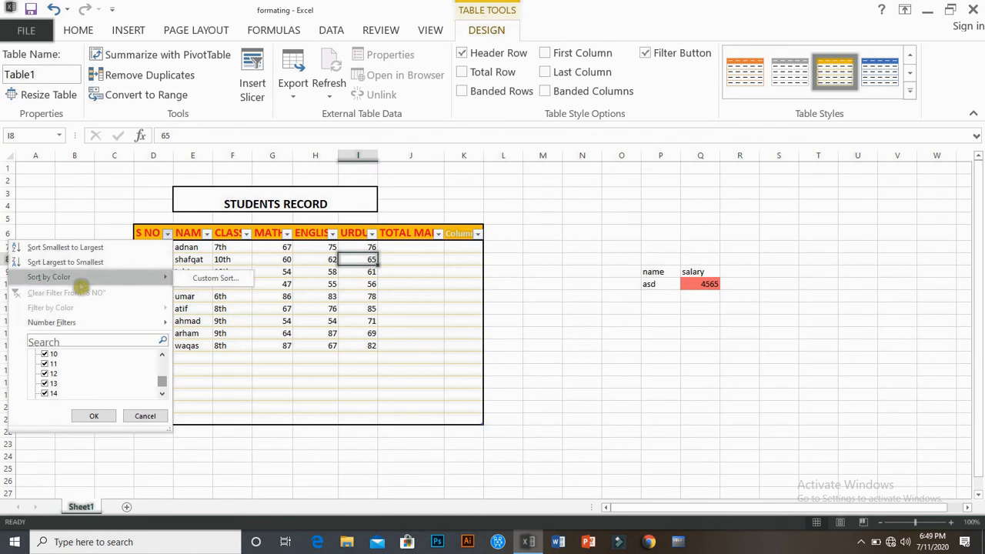
click(93, 415)
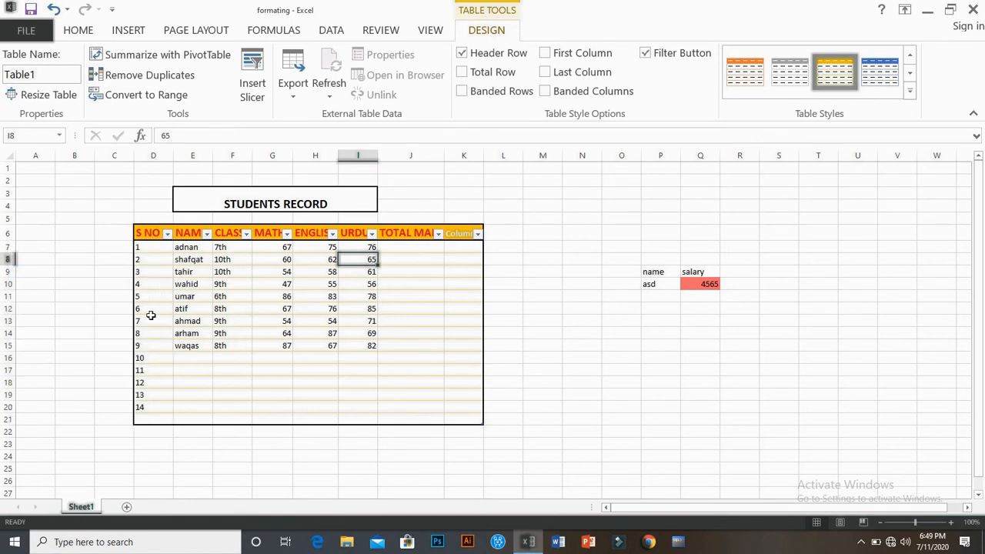
Step: Look over the Number Filters comparison options for the S NO column without applying one
click(168, 234)
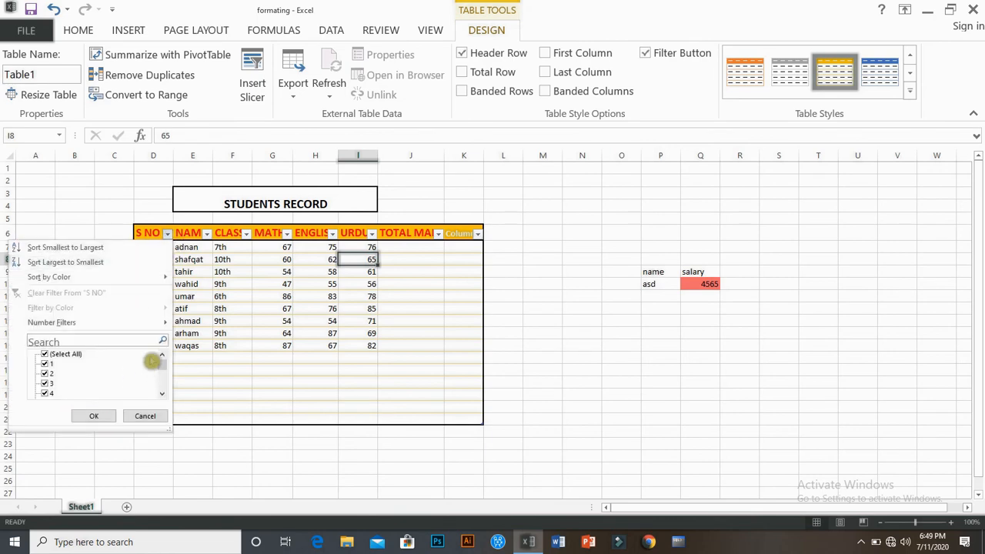
mouse_move(122, 336)
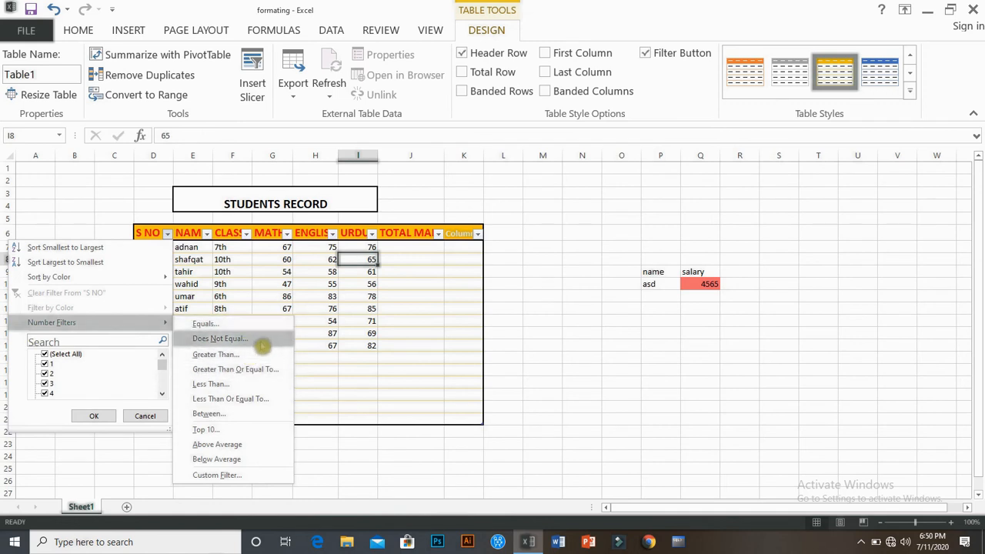
click(410, 391)
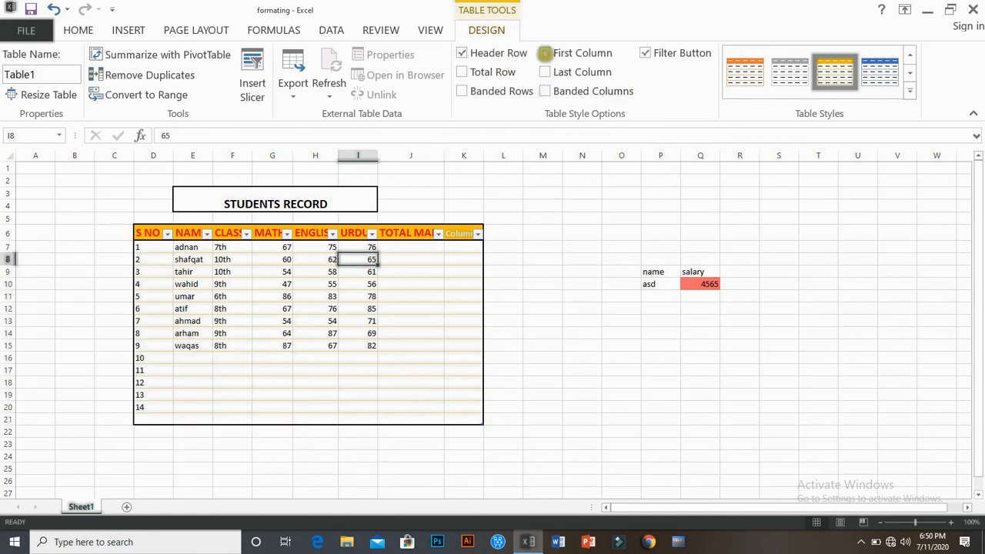
Step: Turn on First Column emphasis for the student record table, and try hiding its header row and showing a total row
click(545, 53)
click(545, 54)
click(498, 56)
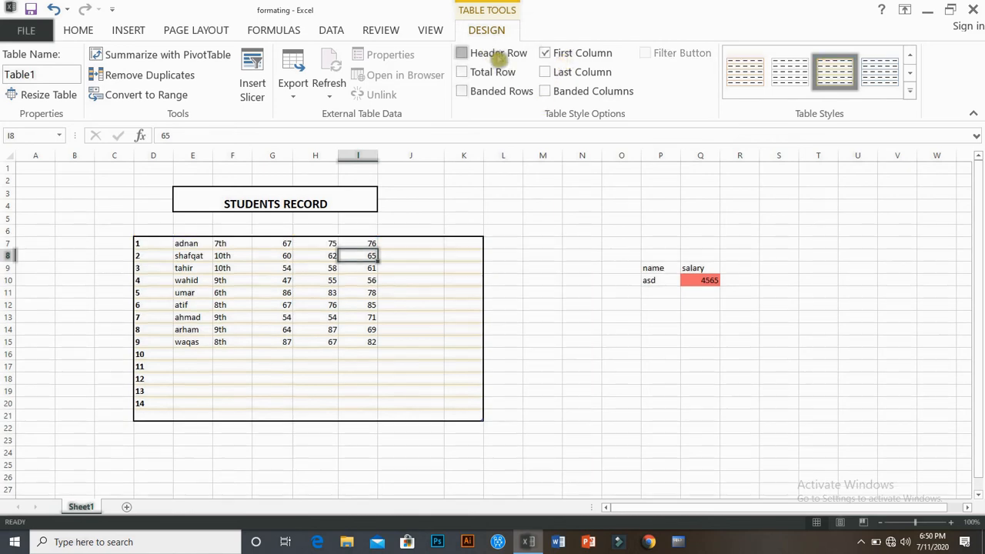
click(498, 56)
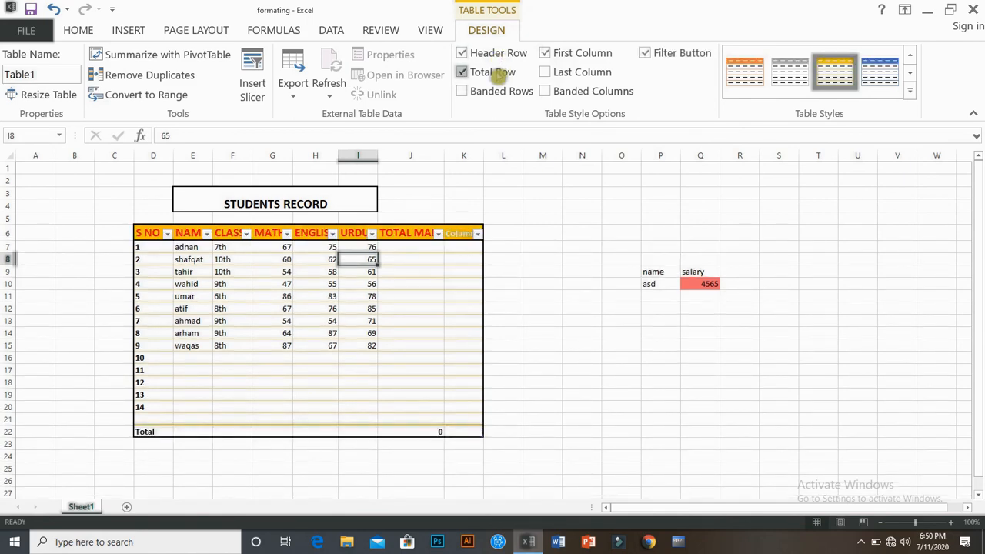
click(493, 72)
Step: Turn on banded rows for the student record table and try out banded columns
click(509, 91)
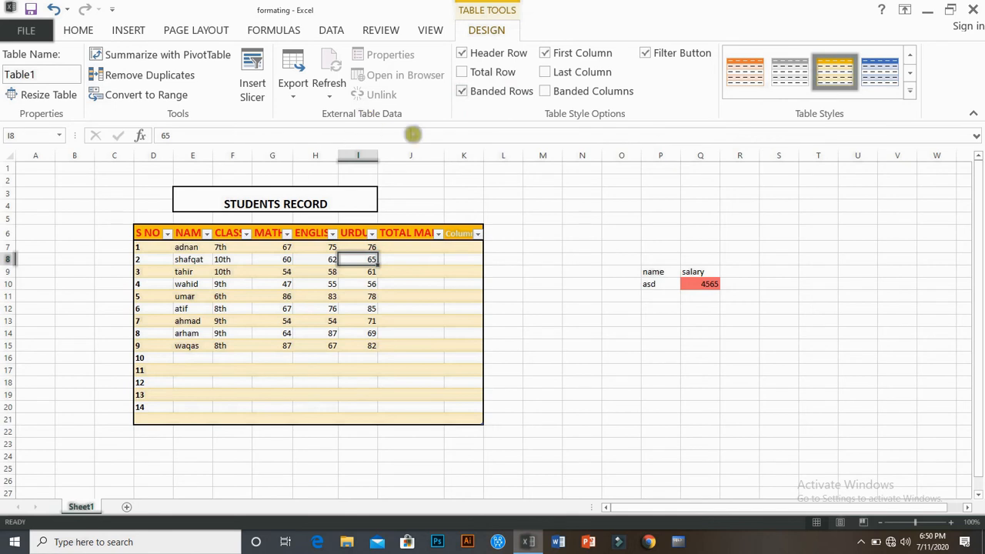
click(574, 96)
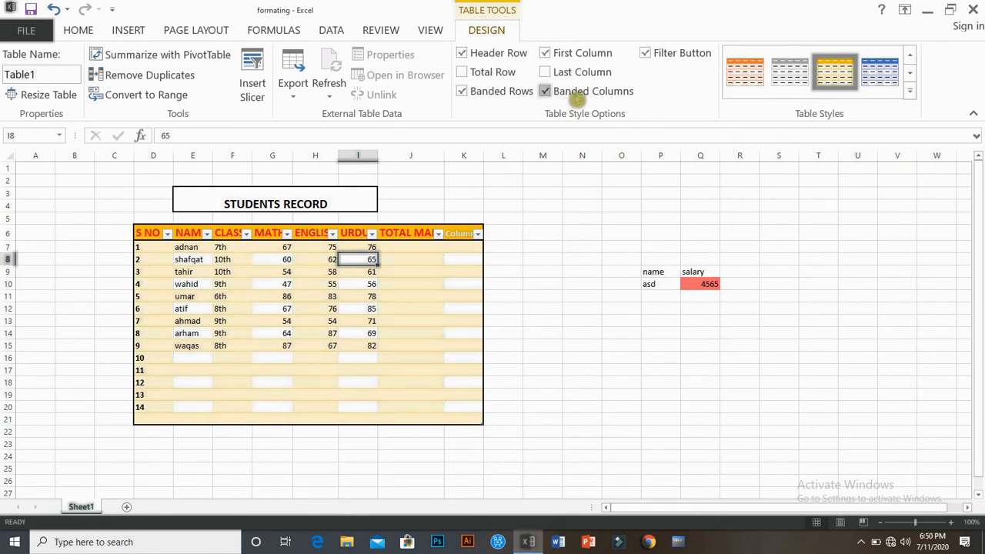
click(578, 98)
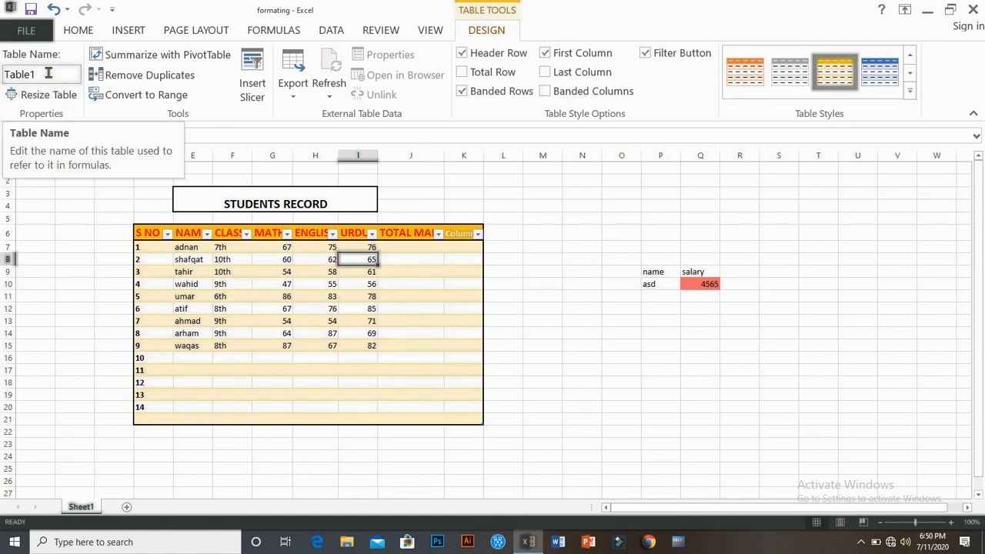
Step: Check the student record table's data range in the Resize Table dialog without changing it
click(68, 96)
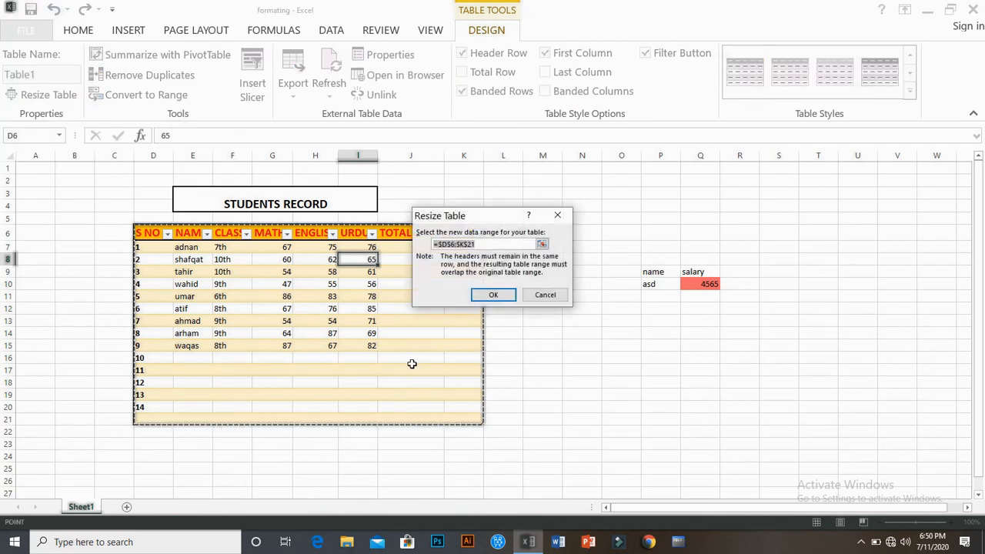
click(541, 296)
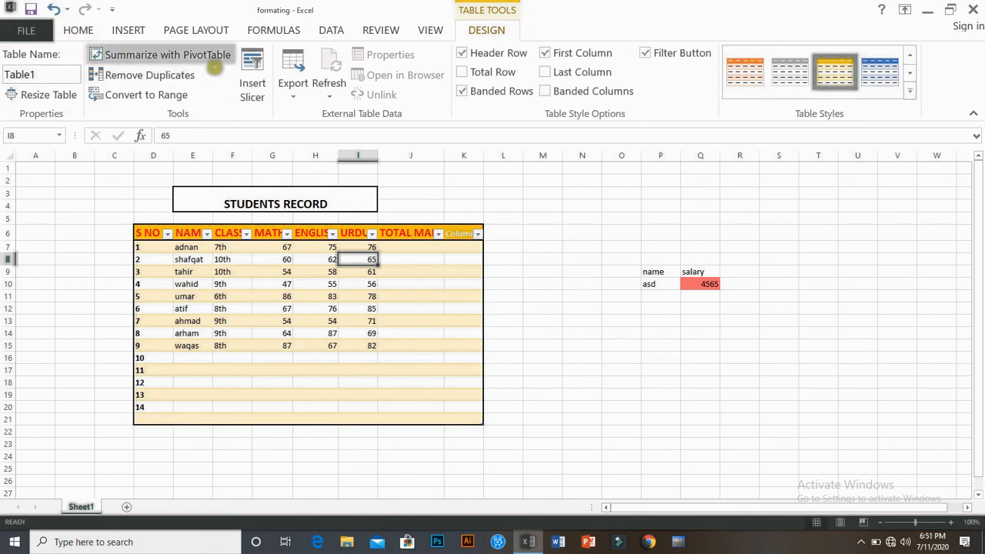
Step: Create a PivotTable from Table1 on a new worksheet and add the S NO, NAME, CLASS and TOTAL MARKS fields
click(213, 65)
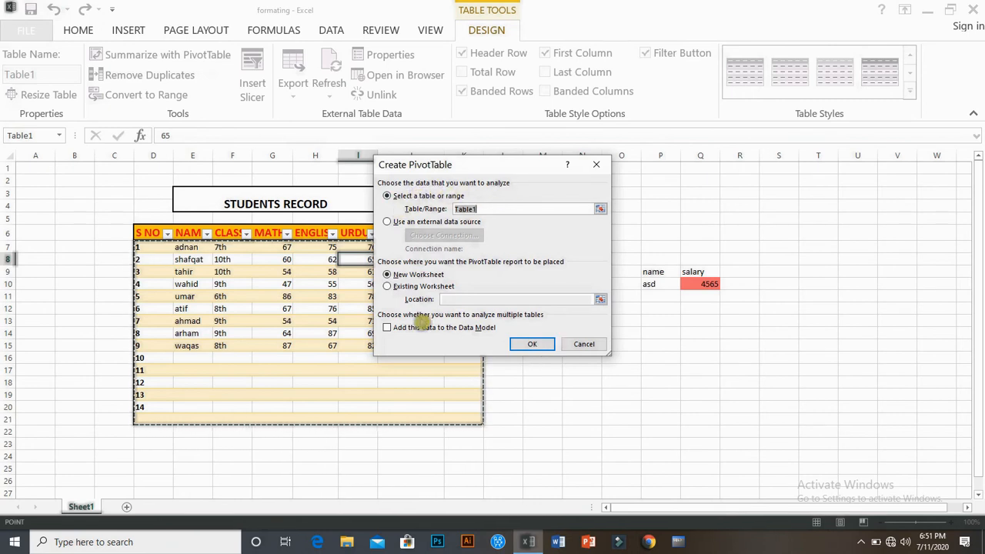
click(524, 344)
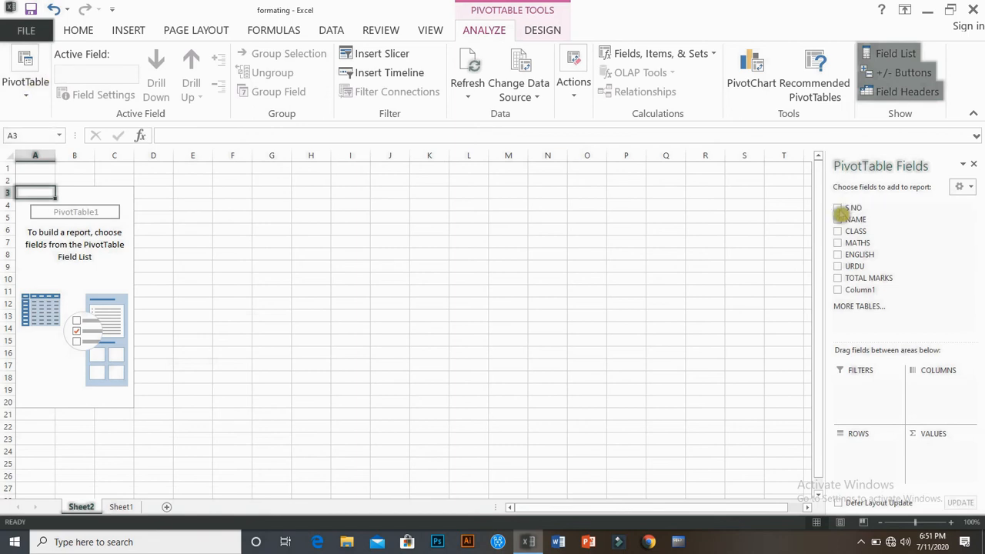
click(840, 210)
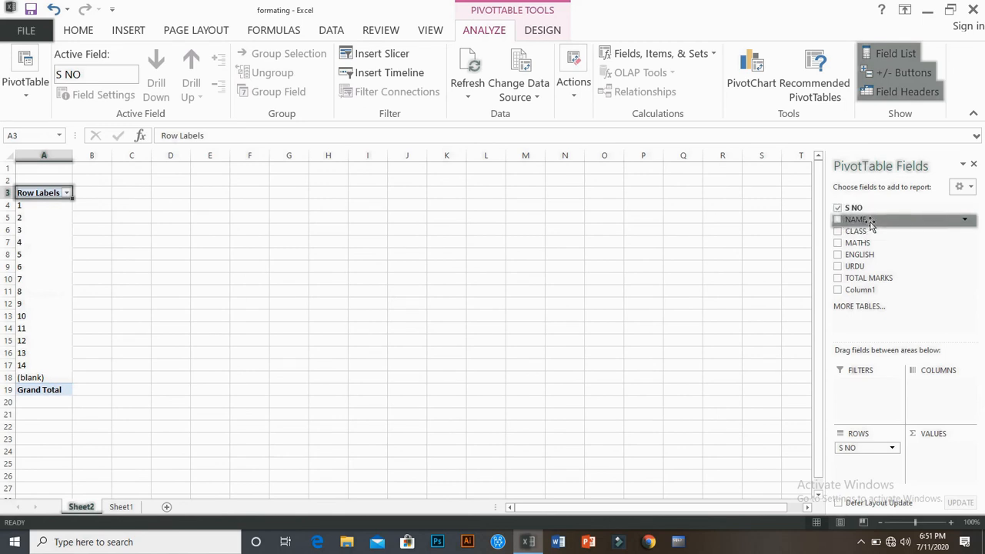
click(840, 223)
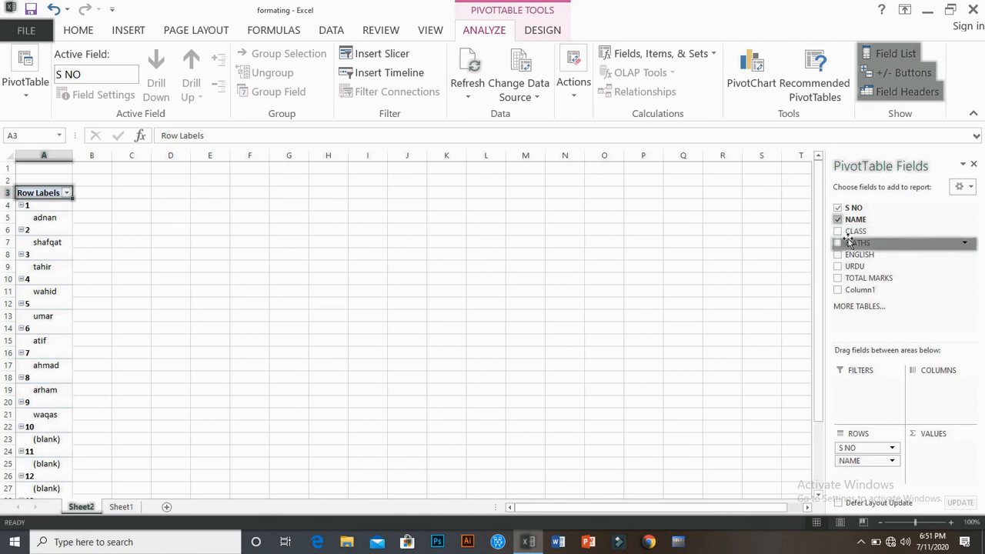
click(850, 236)
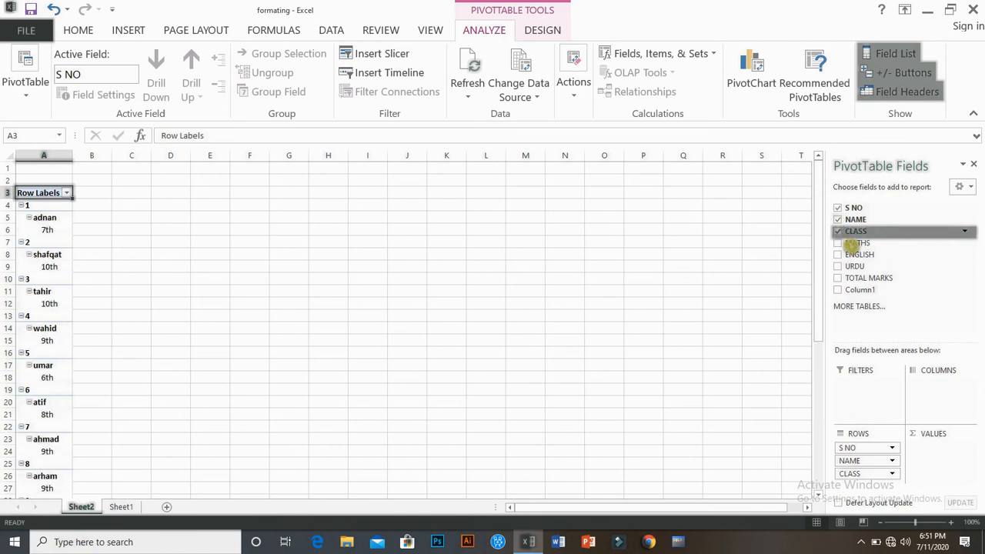
click(849, 282)
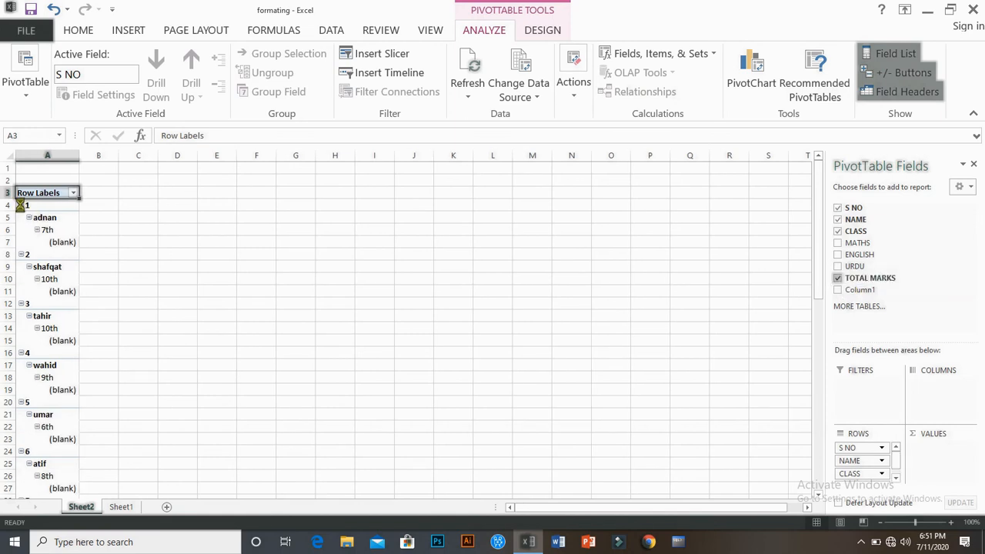
Step: Collapse serial numbers 1 and 2 in the PivotTable and view the Row Labels filter options without applying any
click(24, 205)
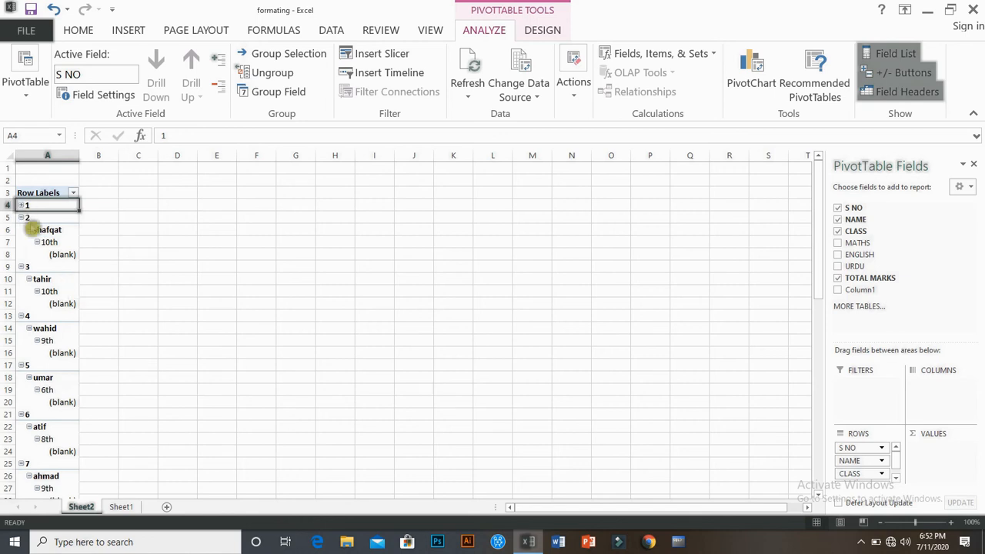
click(23, 219)
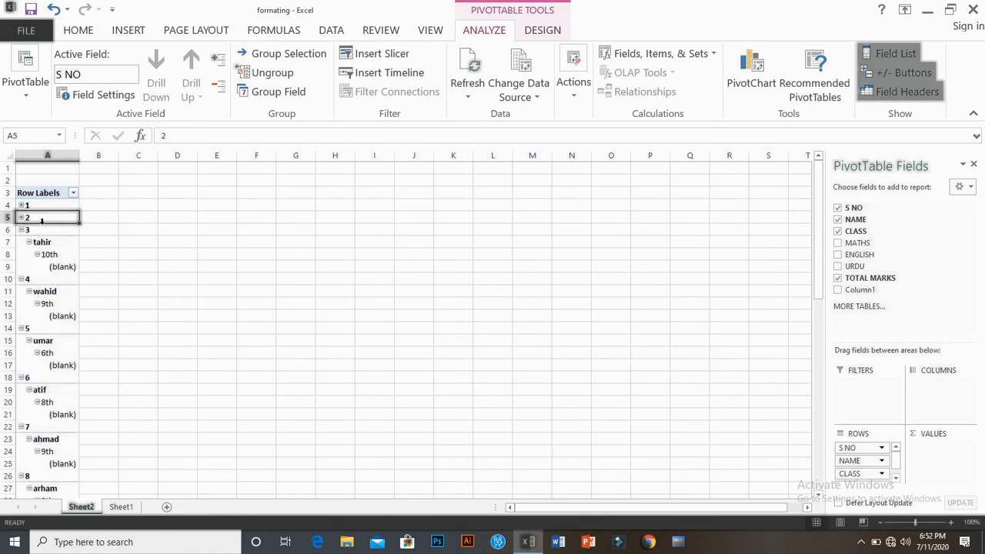
click(74, 193)
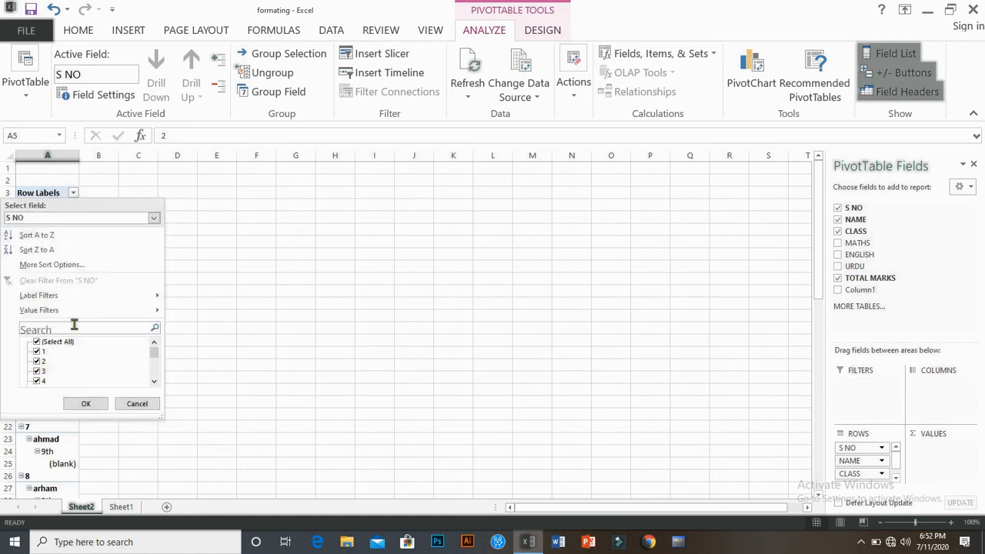
click(152, 410)
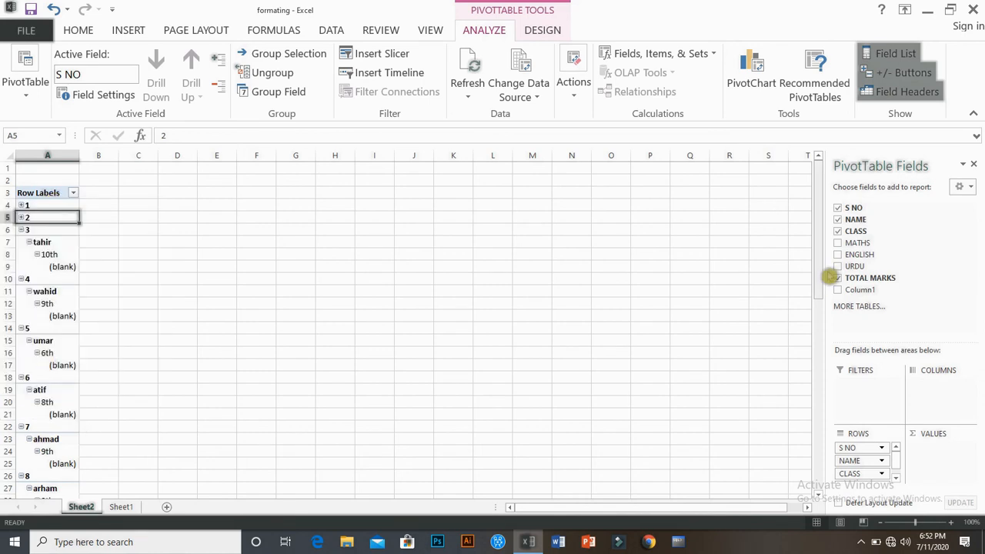
Step: Look through the PivotTable's rows and row fields, and check the More Tables option, declining to create a new PivotTable
drag(822, 284, 785, 290)
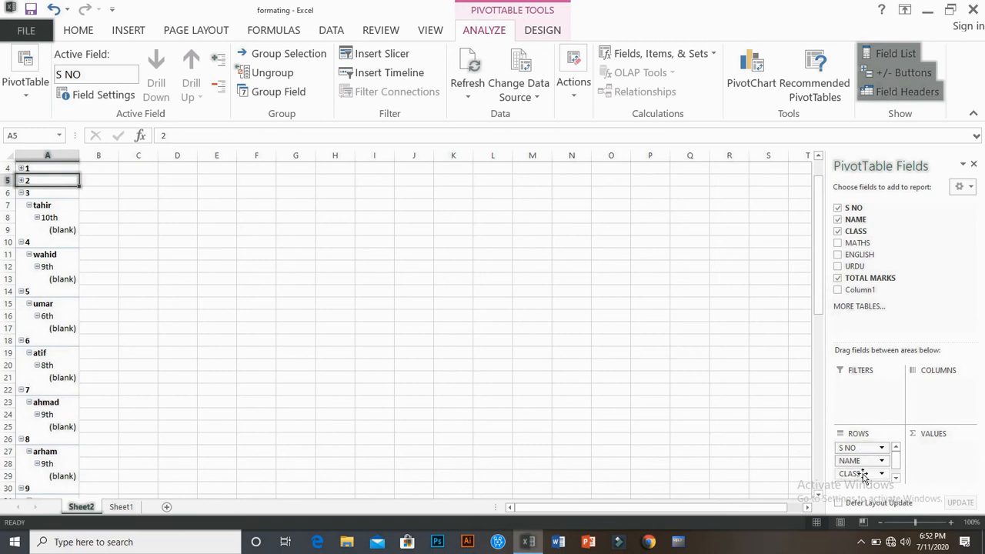
click(896, 478)
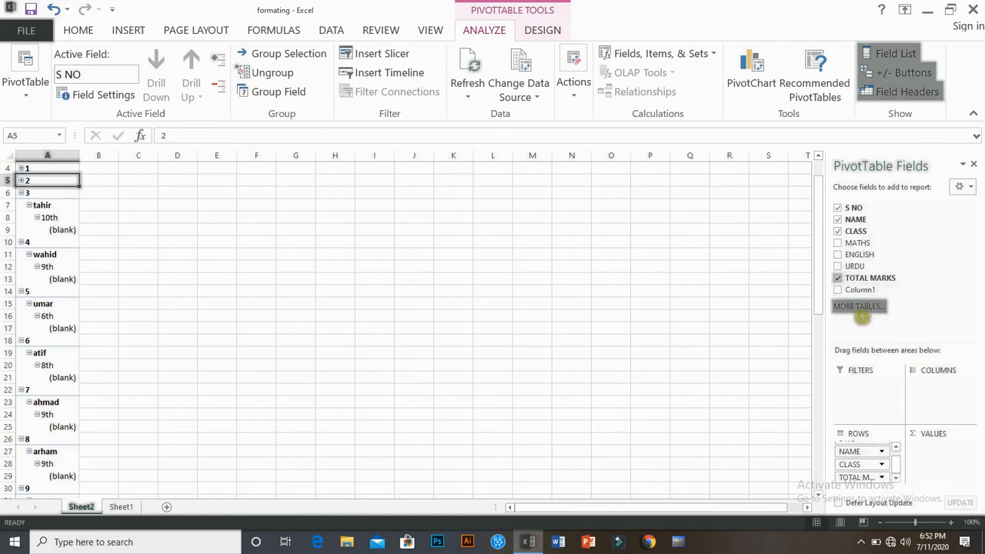
click(859, 308)
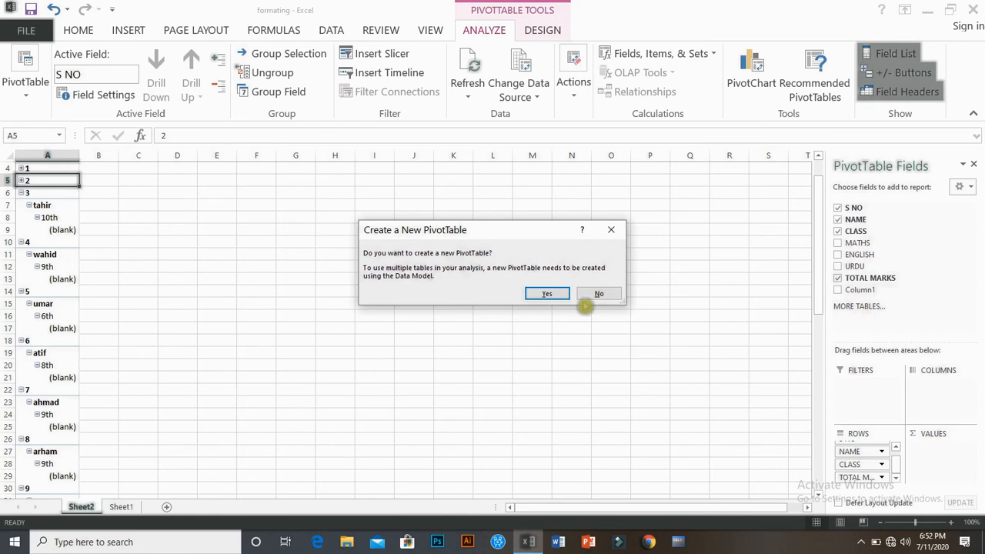
click(593, 295)
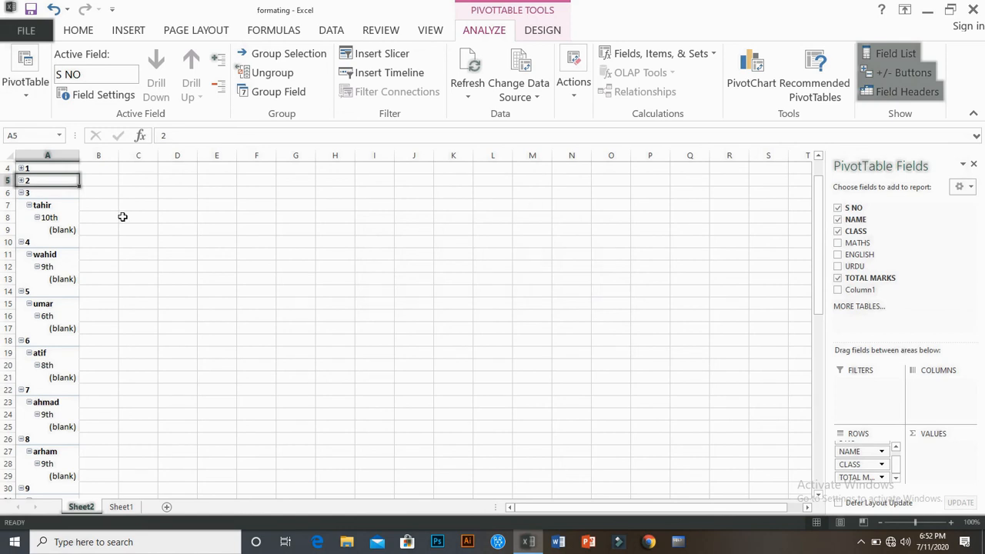
Step: Undo the PivotTable's collapsed groups, added fields and creation, going back through the last banded columns change on the student record table
key(ctrl+z)
key(ctrl+z)
key(ctrl+z)
key(ctrl+z)
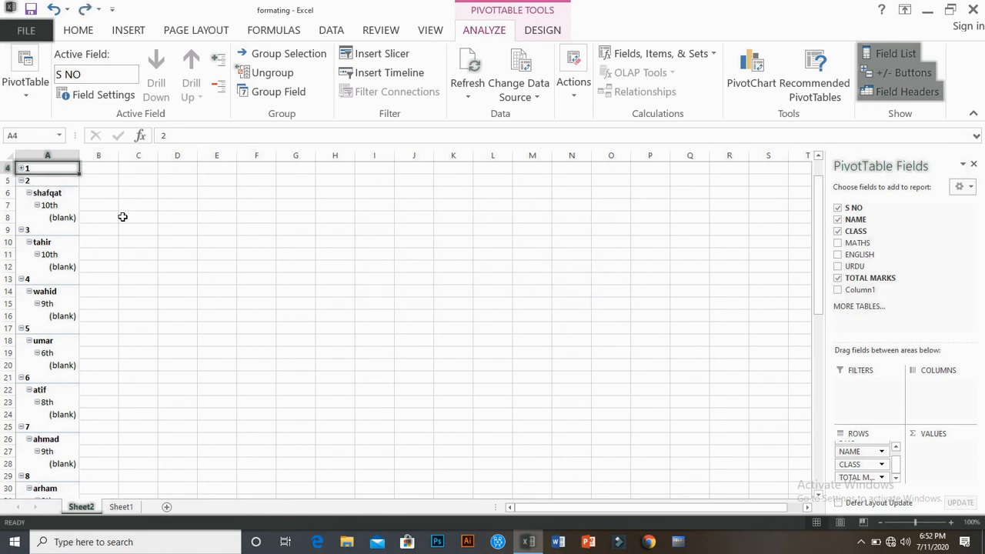
key(ctrl+z)
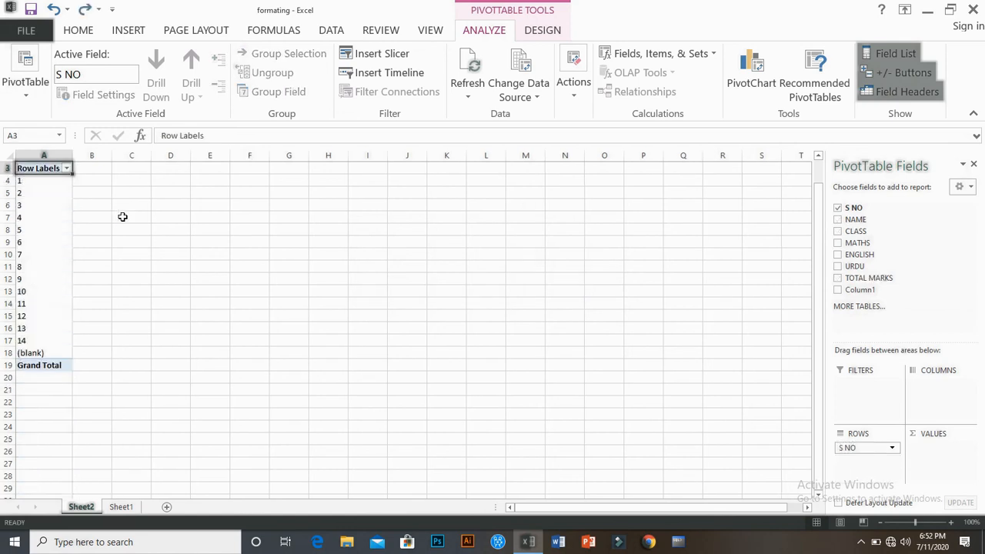
key(ctrl+z)
key(ctrl+z)
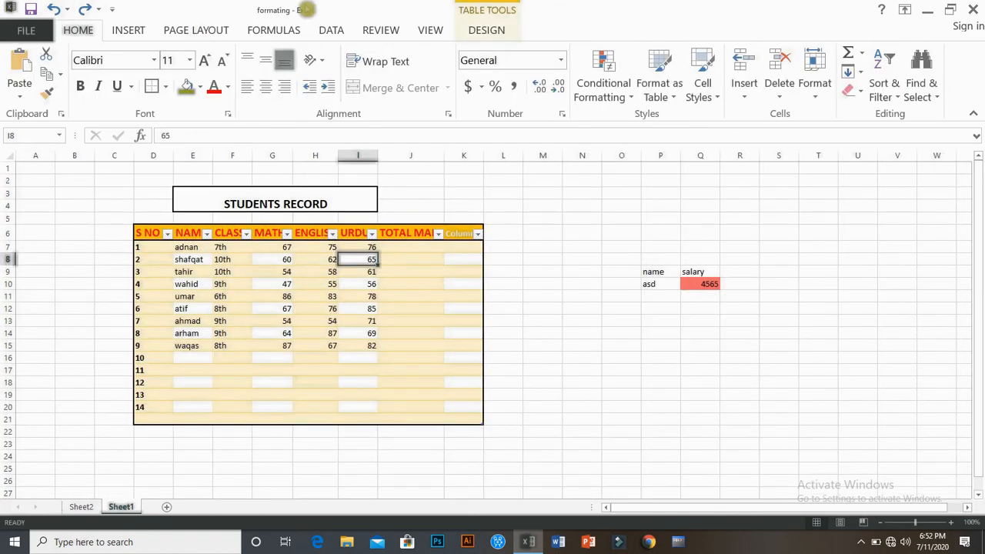
Step: Remove duplicate rows from the student record table using all columns, and decline converting the table to a normal range
click(486, 30)
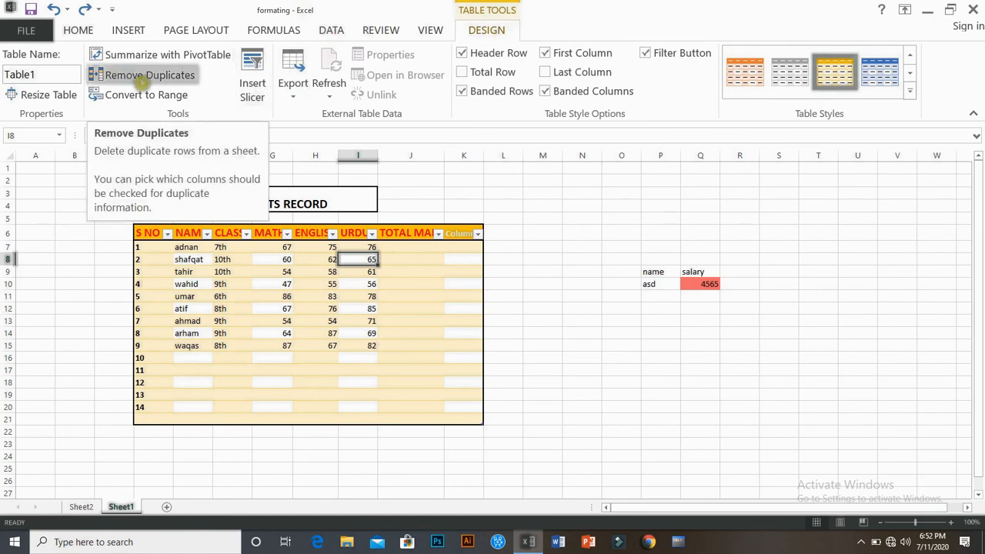
click(104, 75)
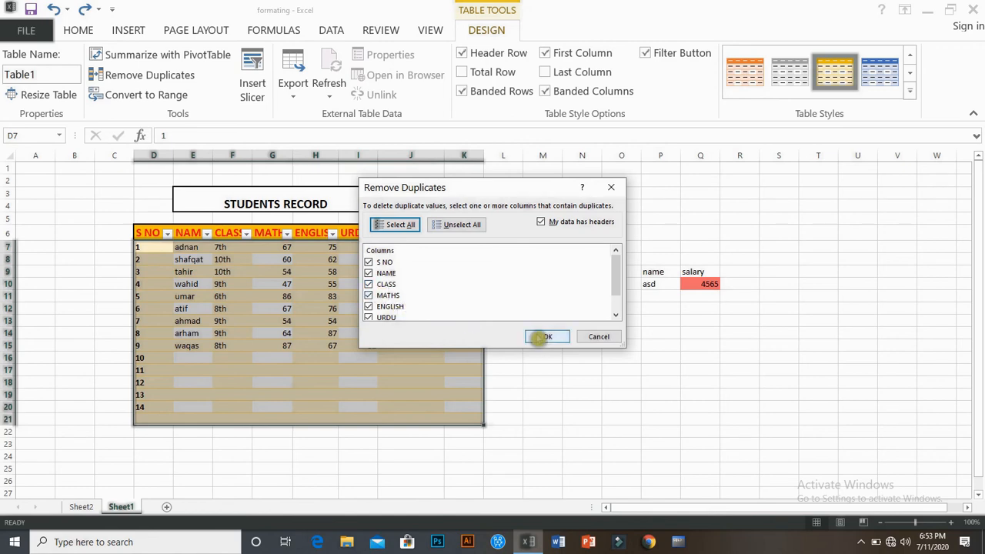
click(531, 336)
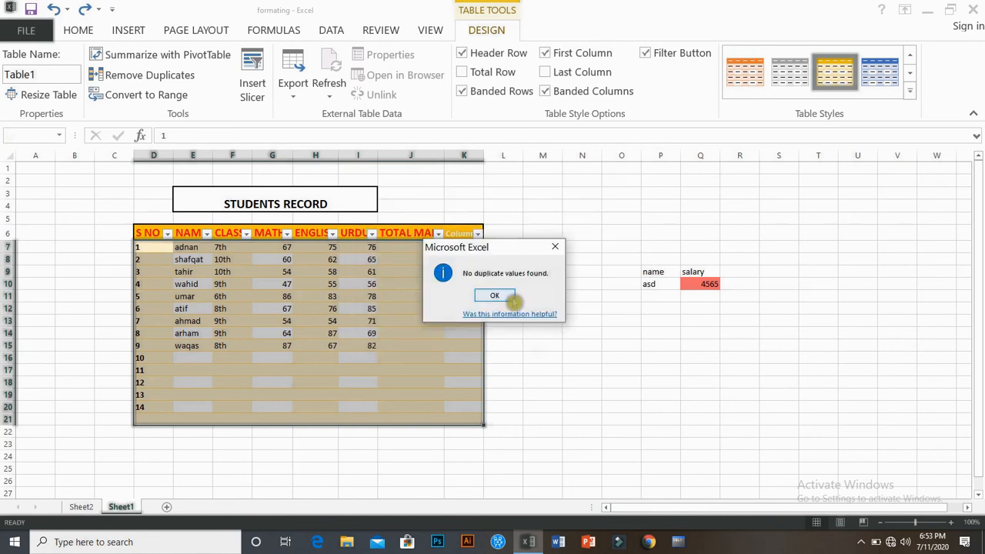
click(495, 295)
click(358, 260)
click(421, 369)
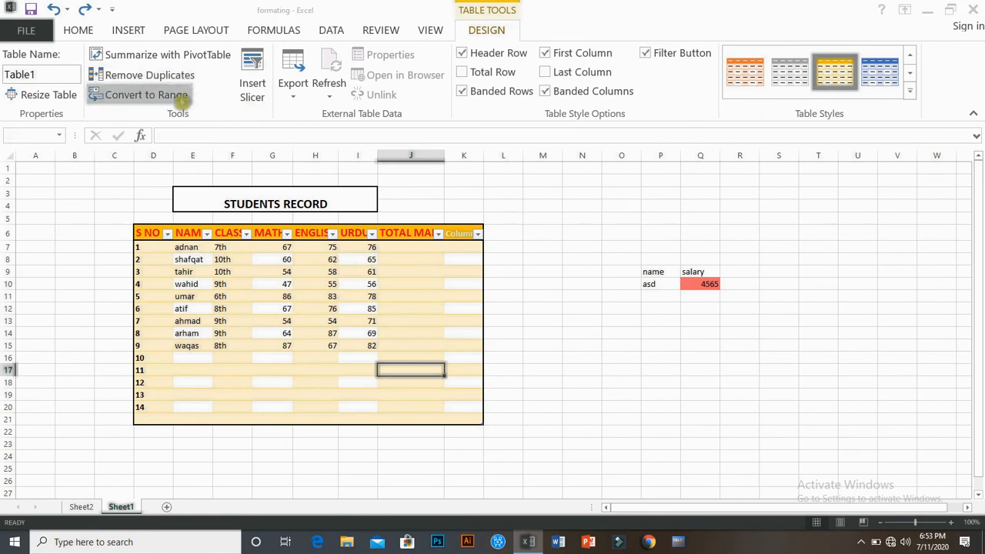
click(187, 95)
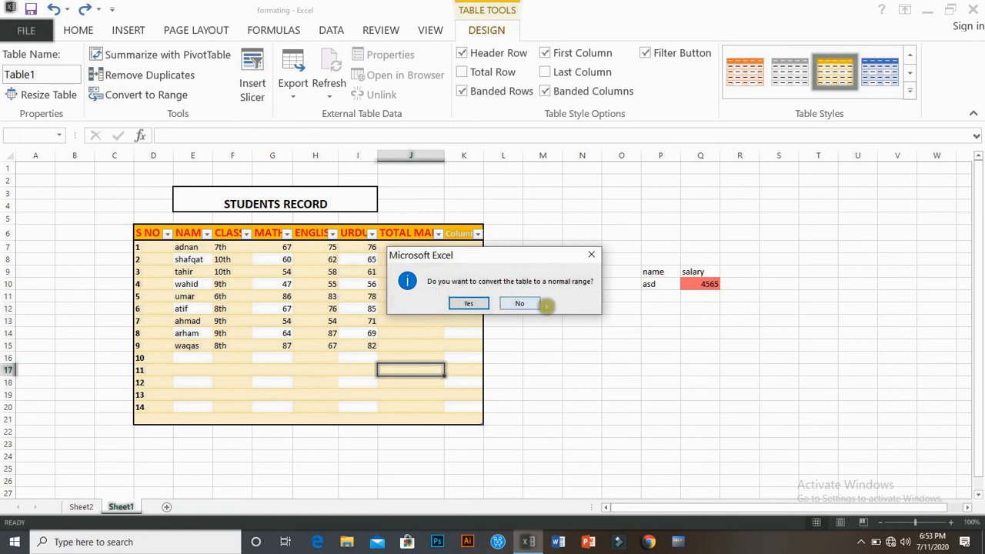
click(512, 304)
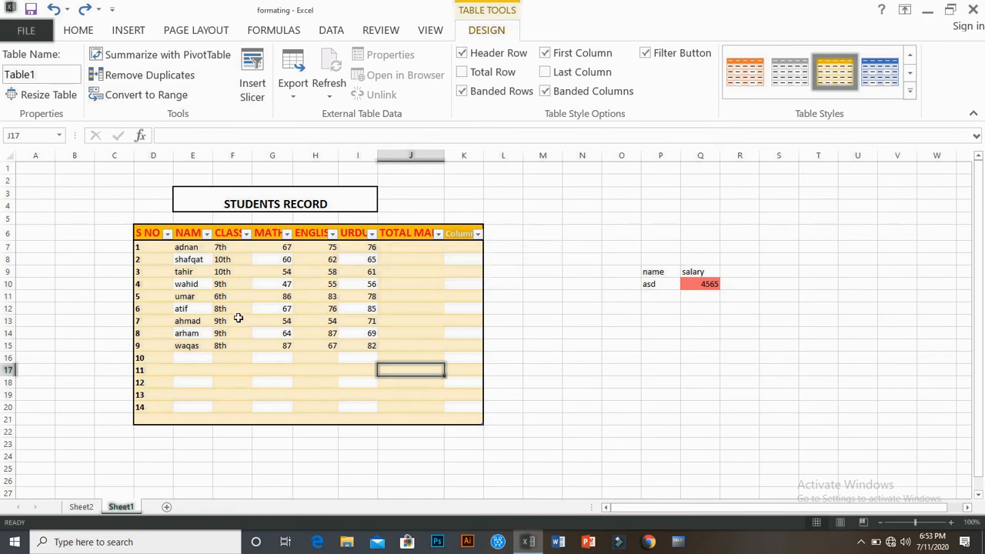
Step: Insert a slicer for the S NO field and place it in the empty area between the student table and the salary data
click(254, 91)
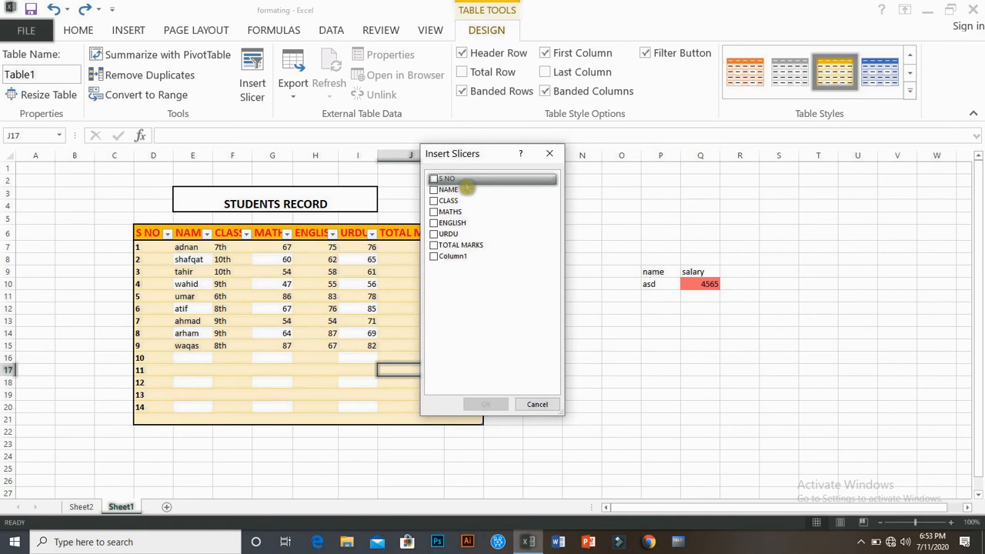
click(436, 179)
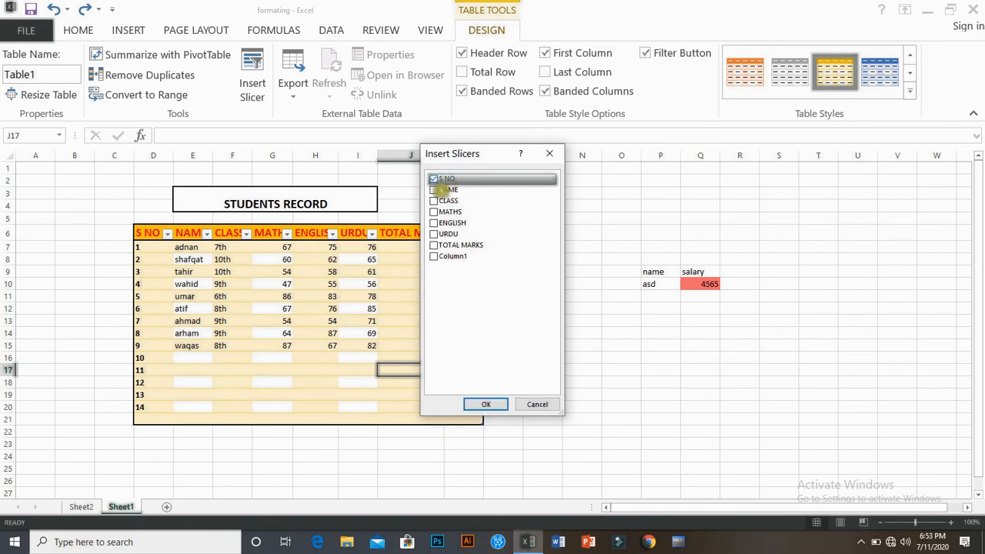
click(497, 405)
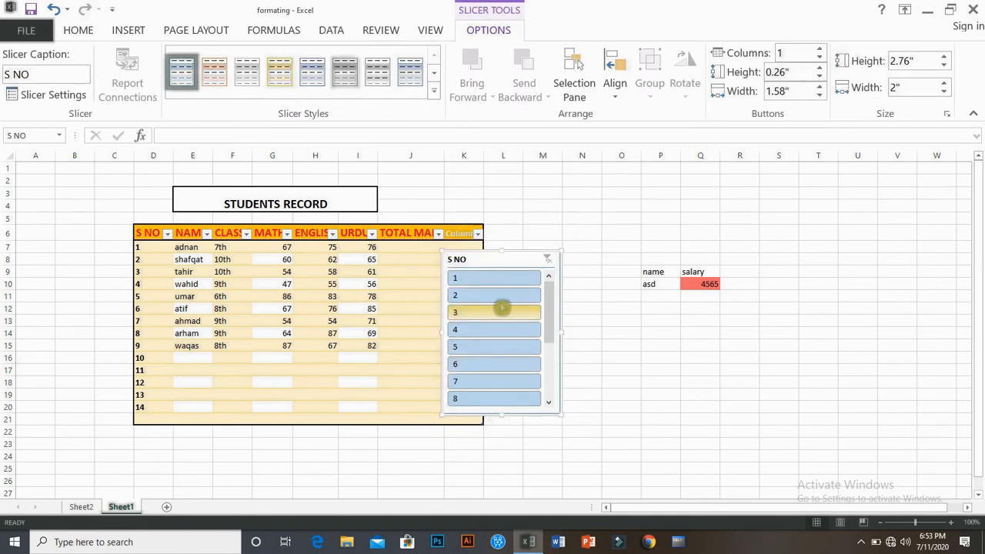
drag(549, 280, 581, 222)
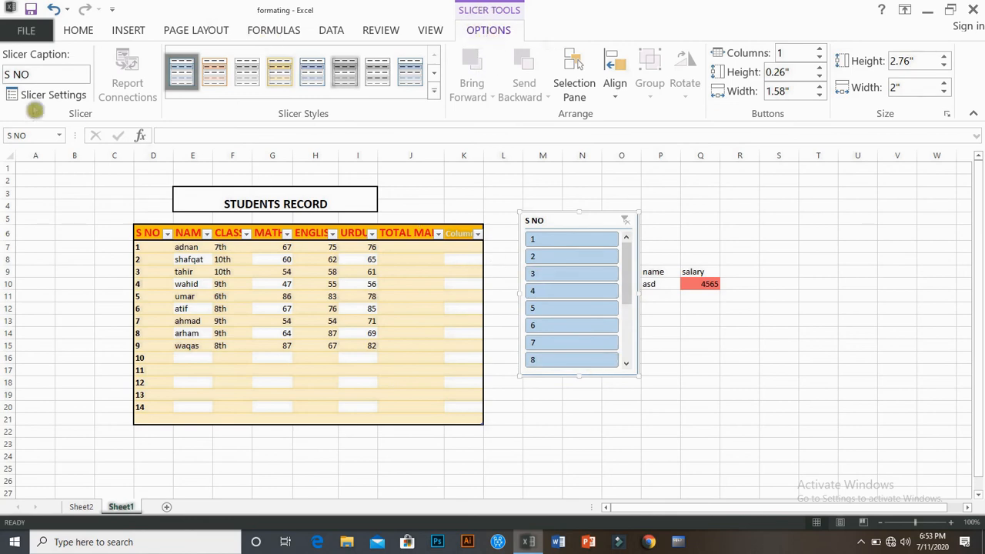
Step: Accept the S NO slicer's existing settings and apply the yellow slicer style to it
click(69, 98)
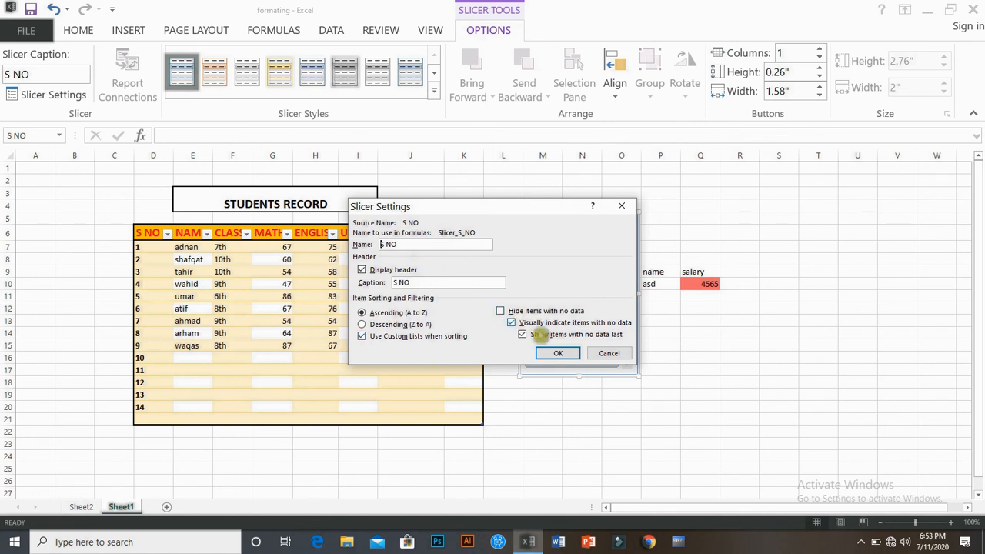
click(558, 354)
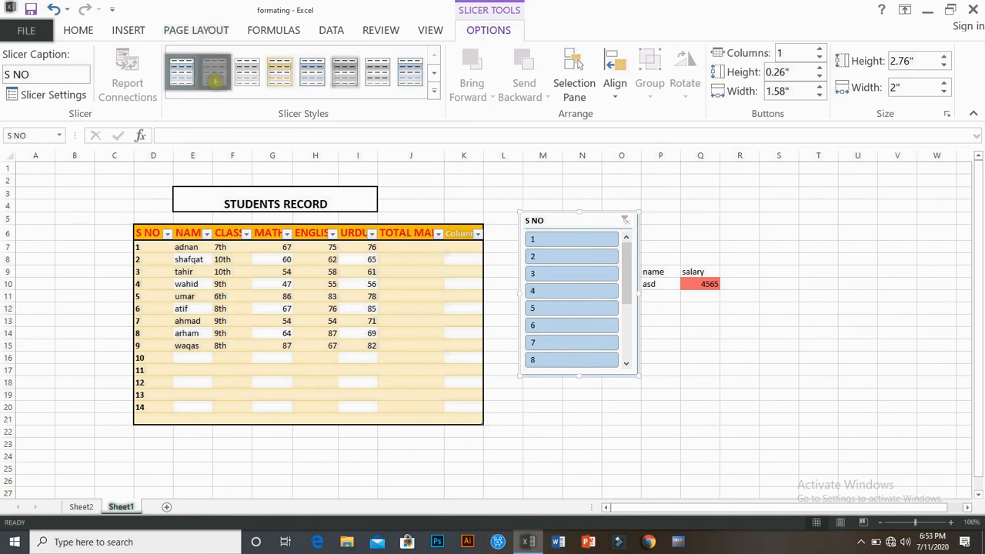
click(286, 74)
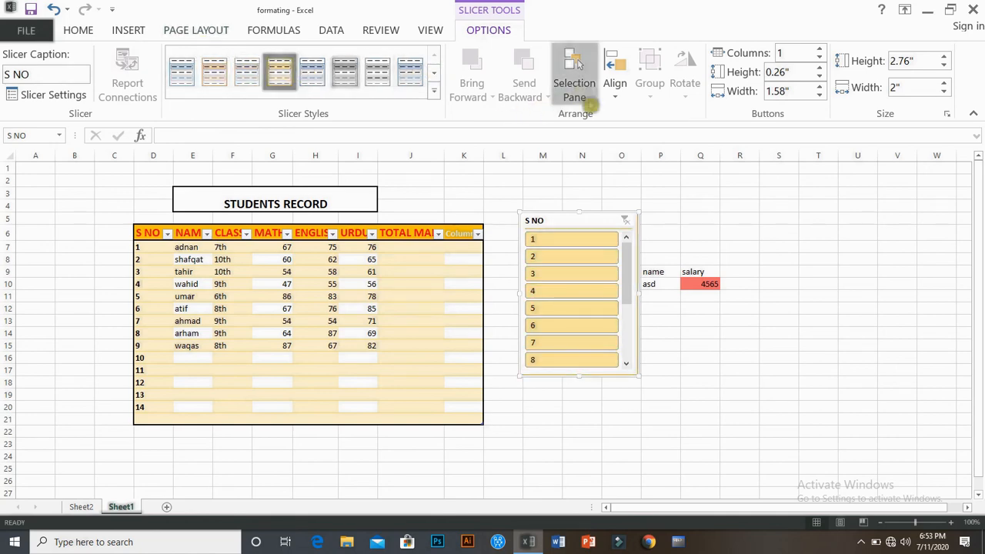
Step: Hide the S NO slicer through the Selection Pane, show it again and close the pane
click(593, 105)
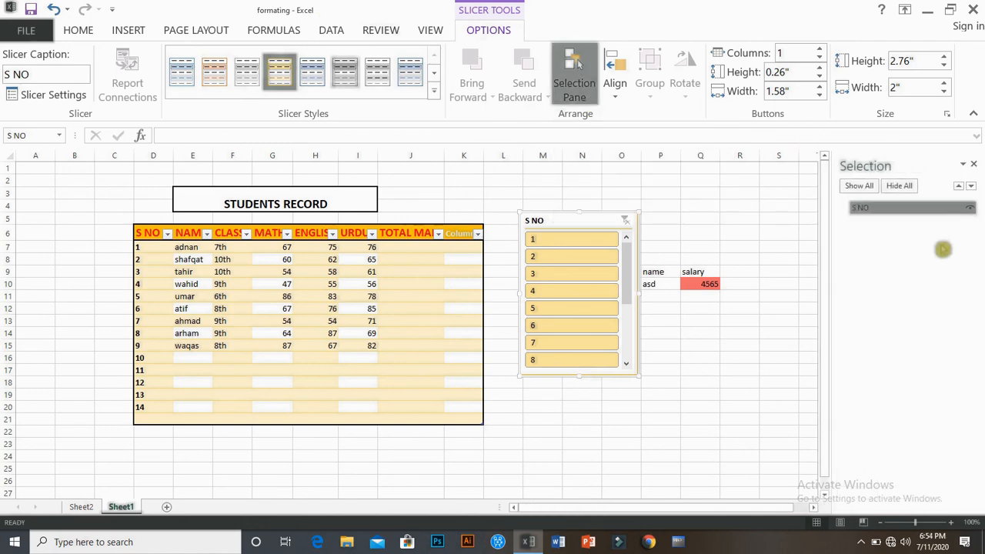
click(971, 208)
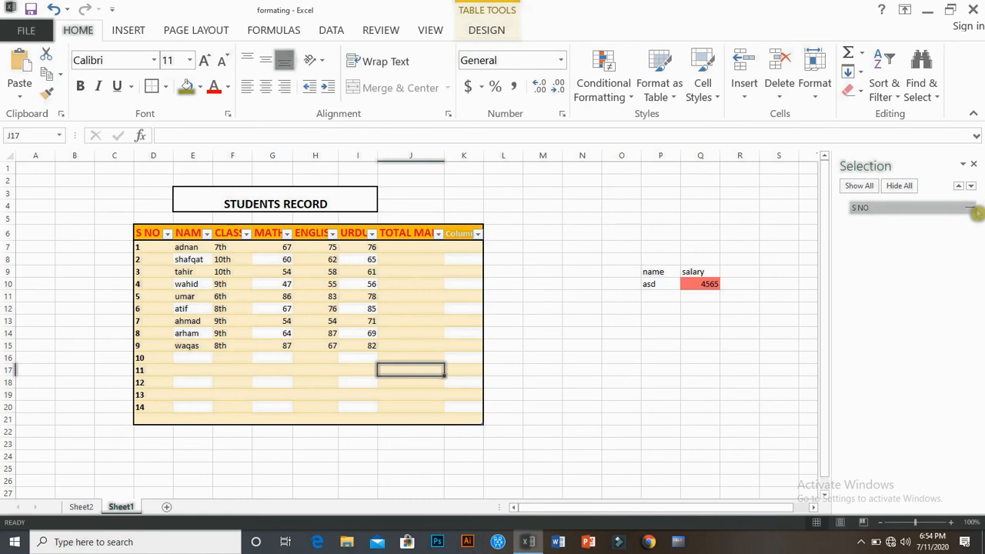
click(970, 208)
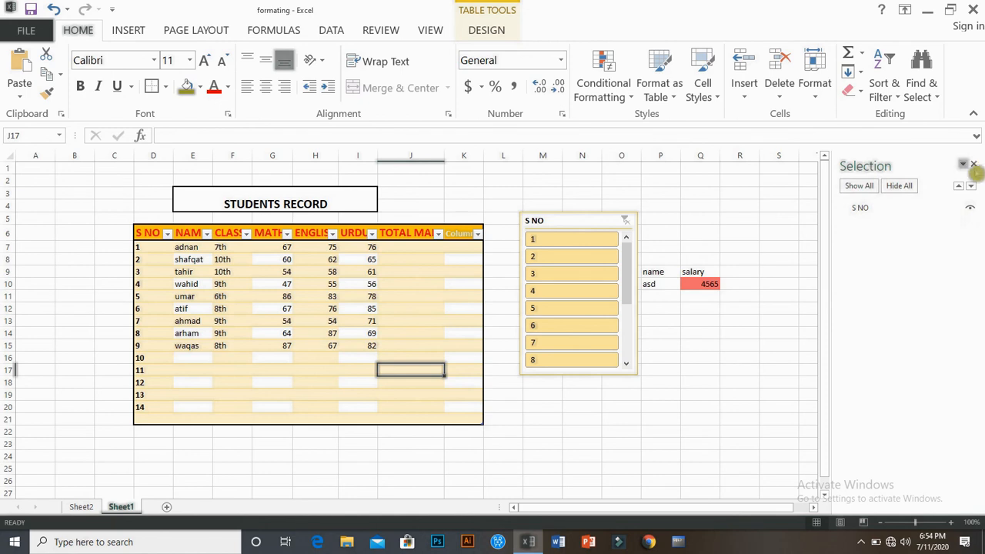
click(974, 164)
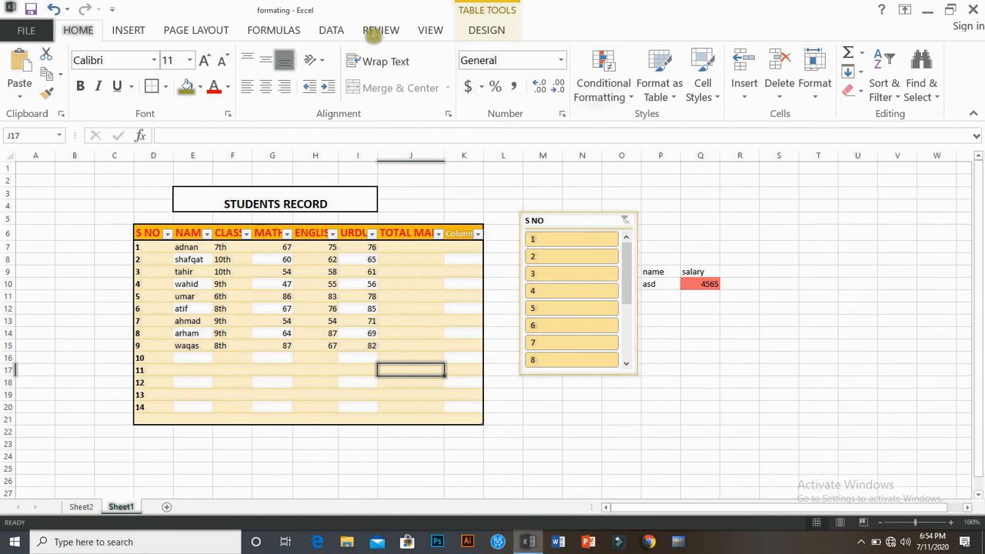
Step: View the table's Export options and run Refresh All on the workbook data
click(478, 33)
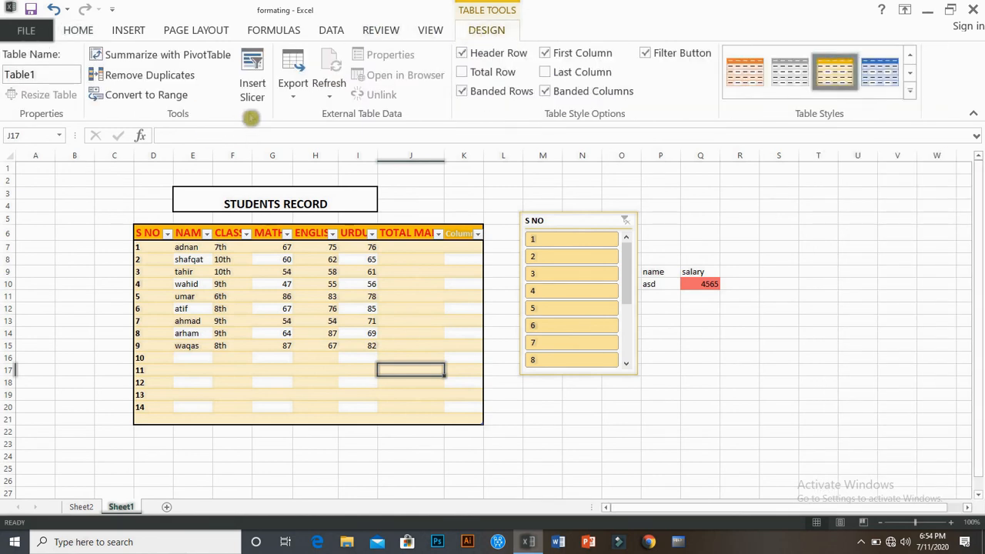
click(291, 101)
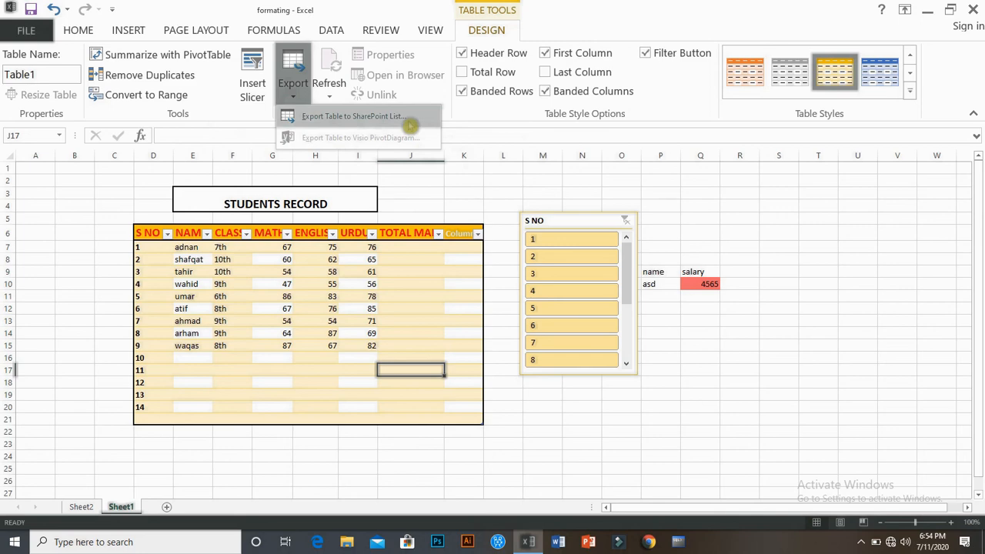
click(327, 97)
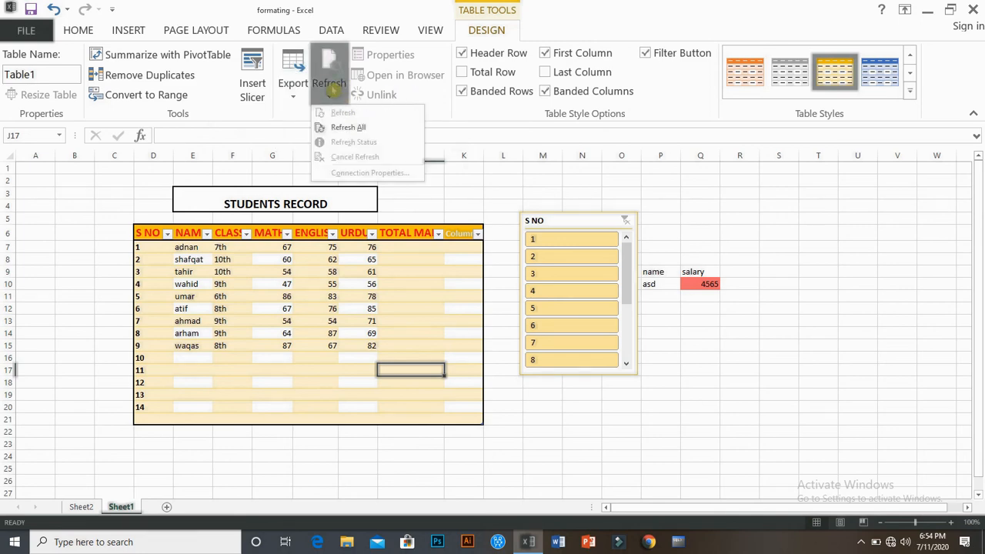
click(348, 126)
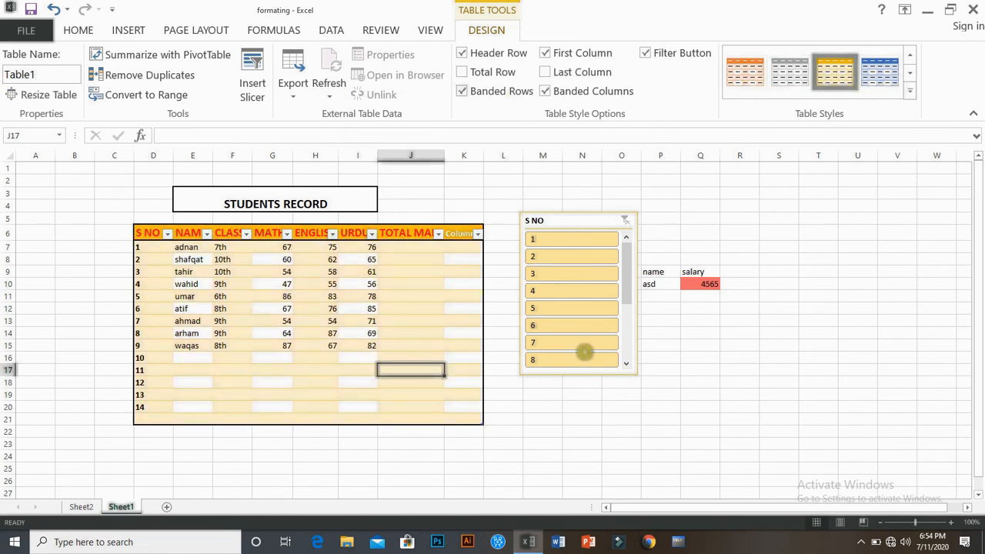
Step: Filter the table to serial number 4 with the S NO slicer, and insert a NAME slicer positioned overlapping it
click(579, 292)
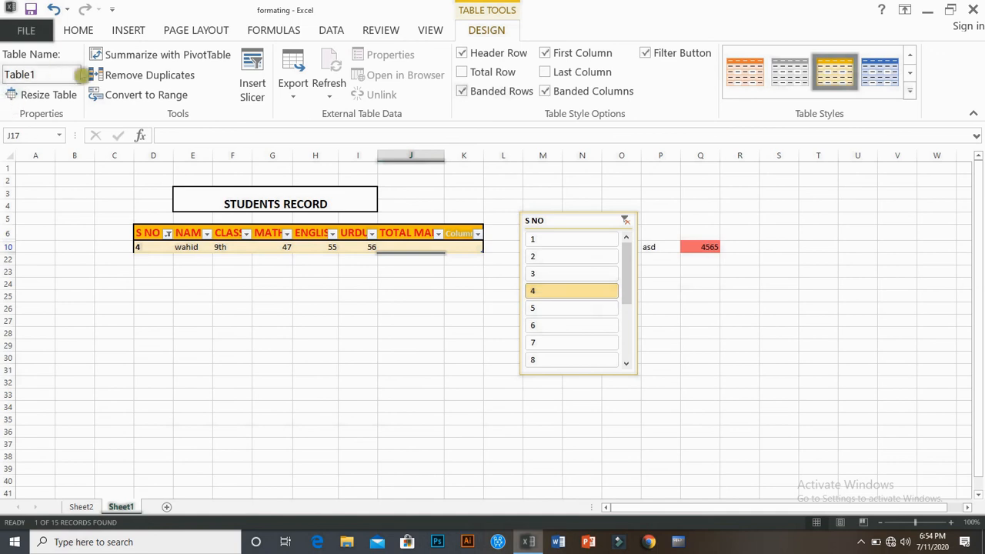
click(217, 65)
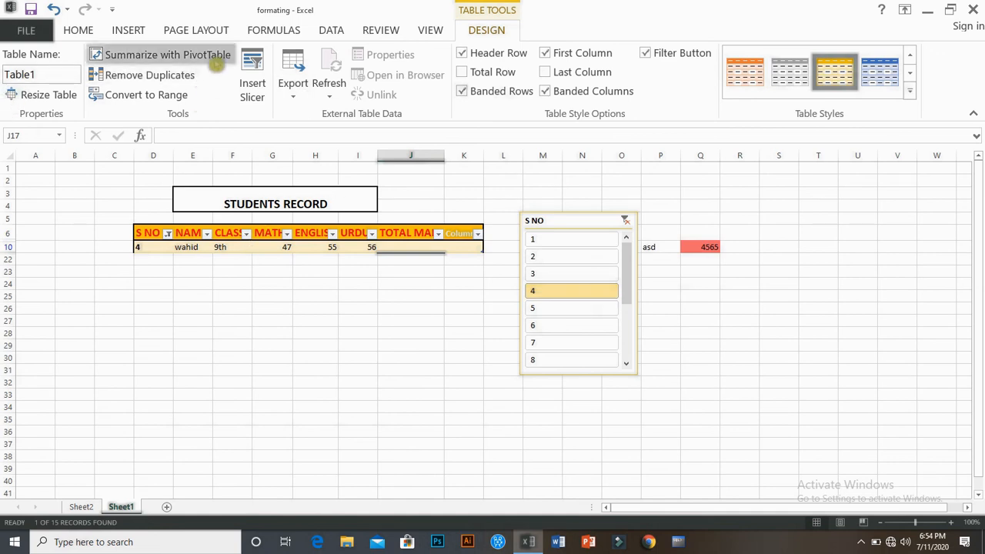
click(250, 85)
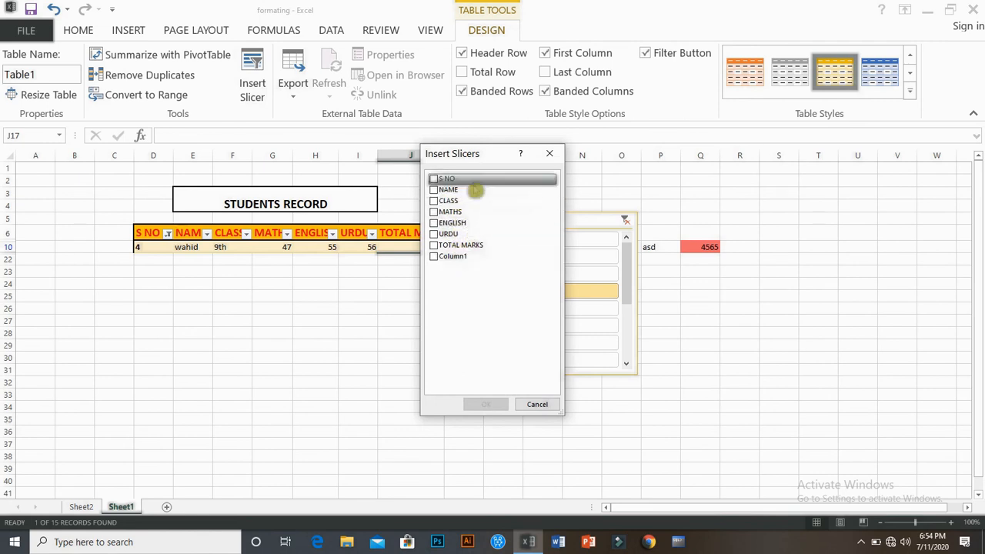
click(448, 190)
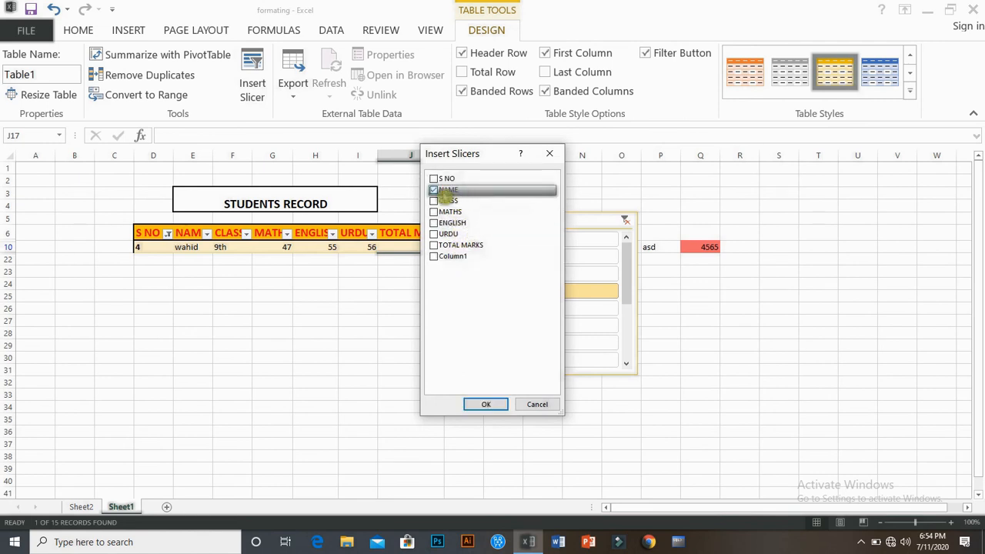
click(488, 405)
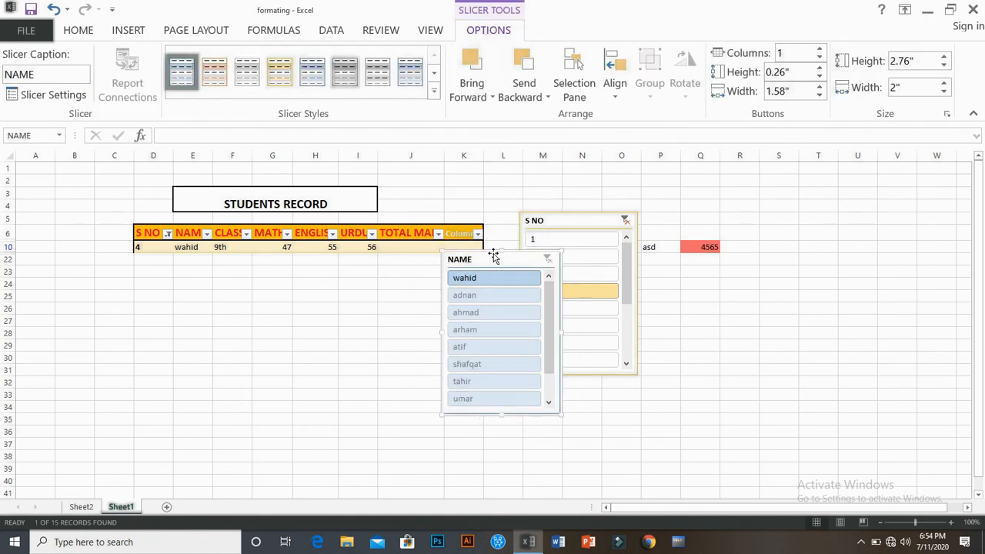
drag(493, 261, 607, 247)
click(390, 319)
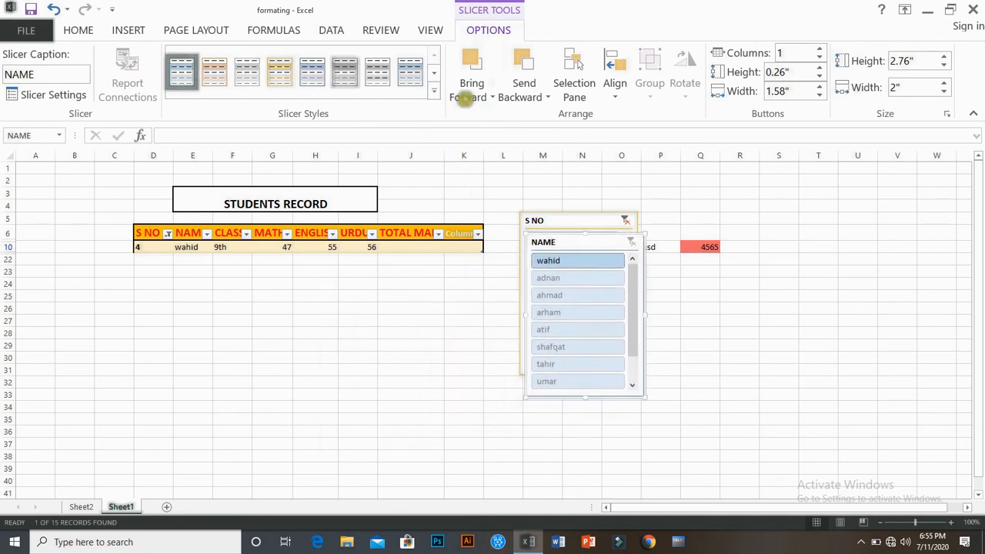
Step: Look at the Bring Forward and Bring to Front options for the NAME slicer
click(482, 98)
click(567, 291)
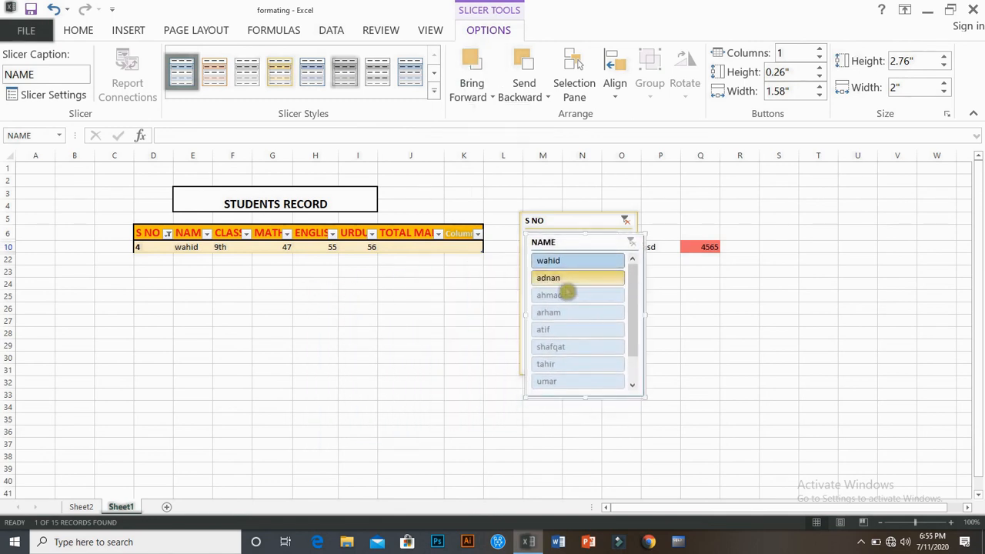
click(480, 98)
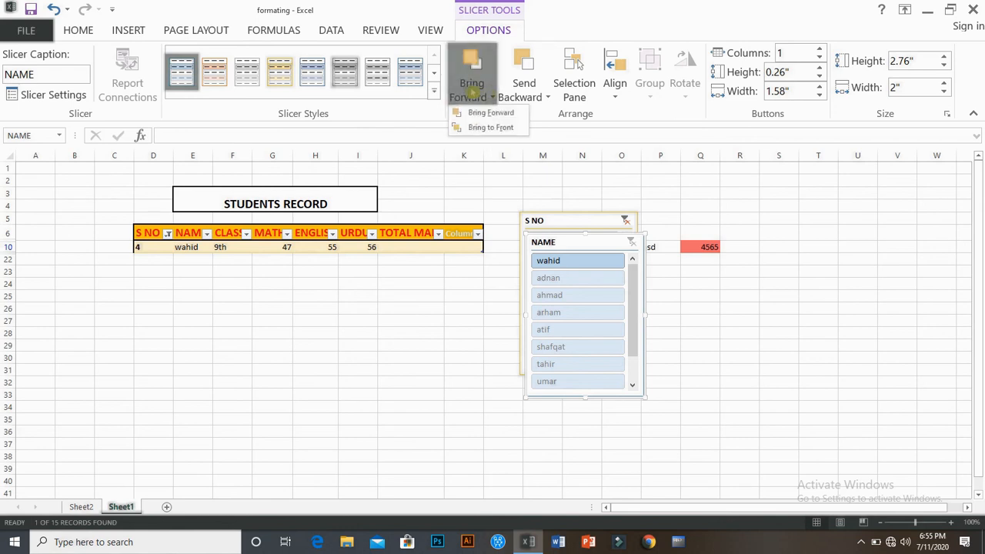
click(476, 91)
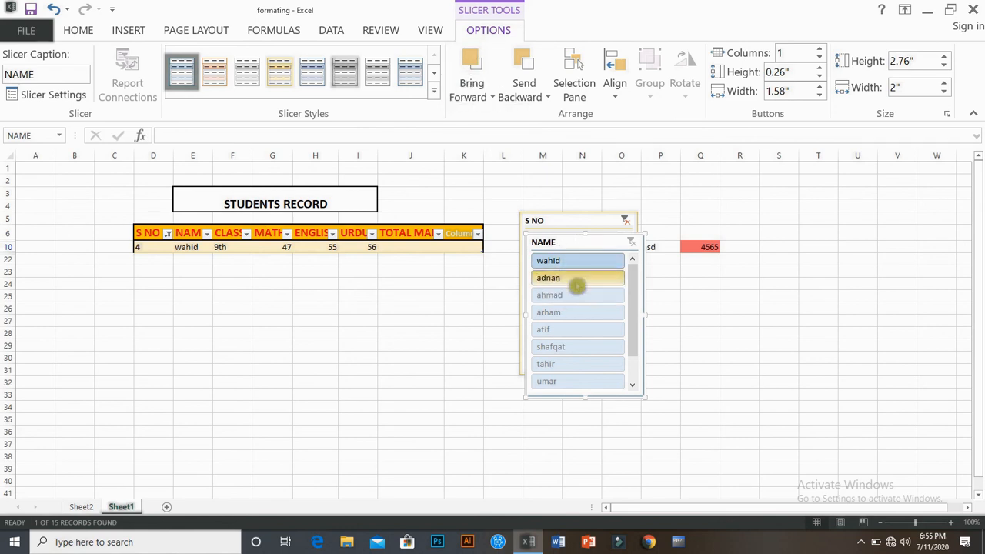
Step: Filter the table by the second entry in the NAME slicer, and send that slicer backward behind the S NO slicer
click(578, 279)
click(585, 277)
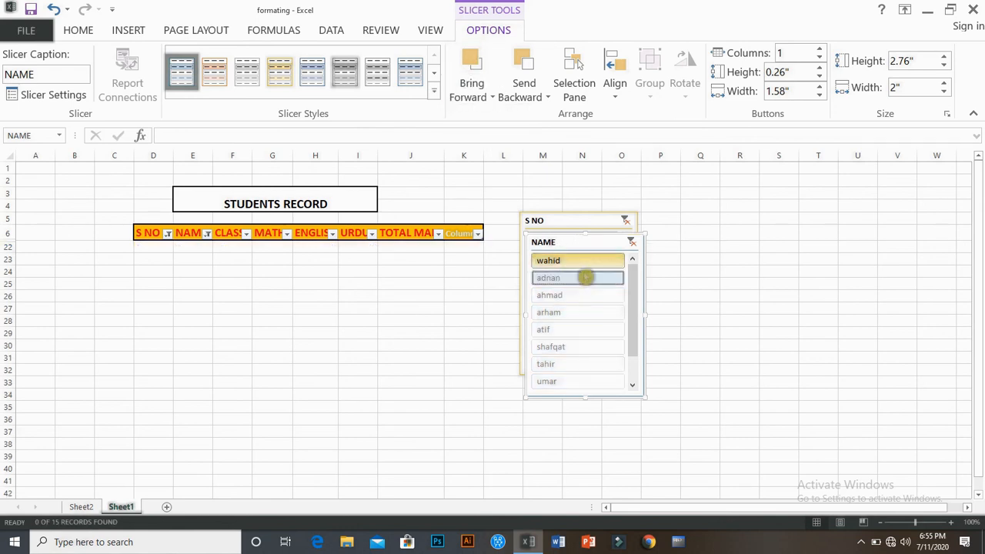
click(478, 96)
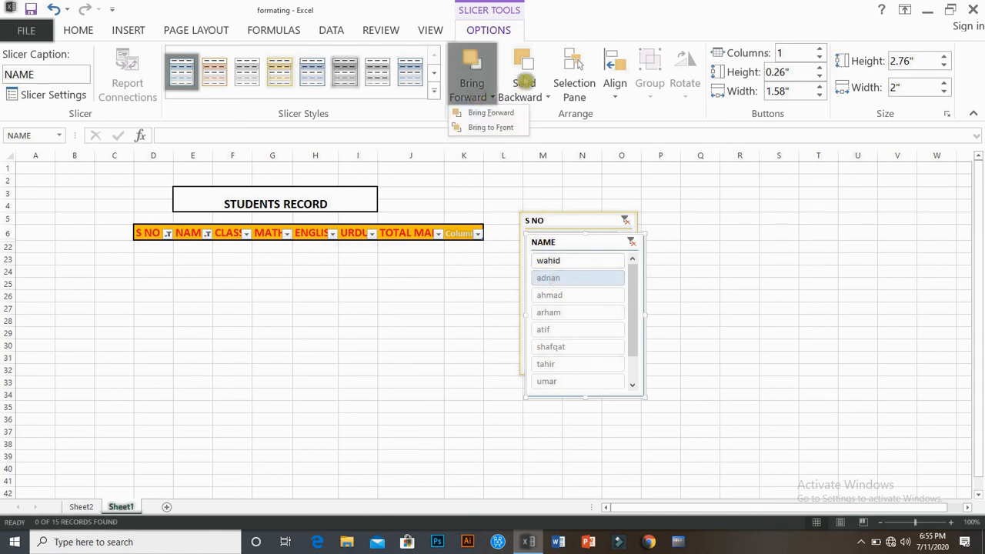
click(524, 80)
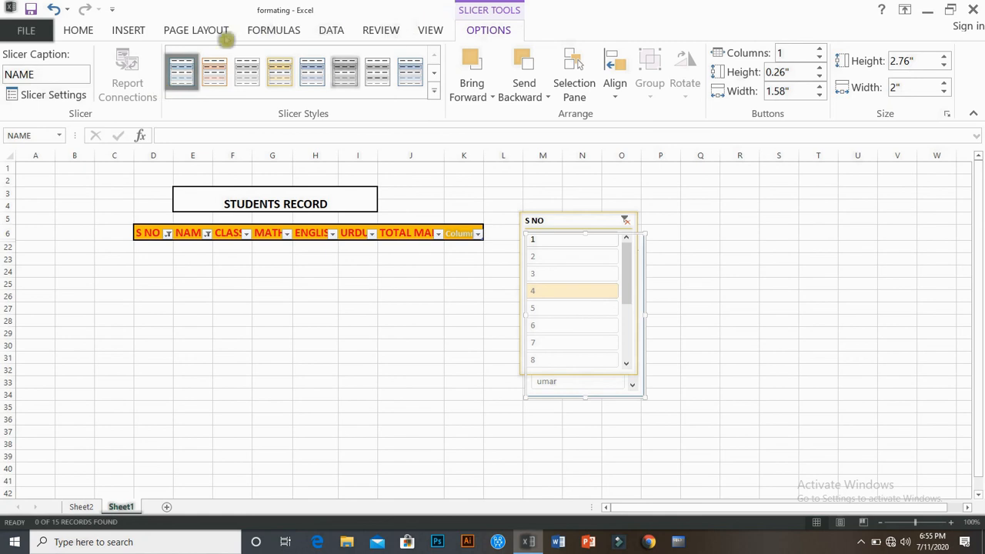
Step: Clear the S NO slicer's filter and select the empty cell H29 below the table
click(127, 37)
click(91, 36)
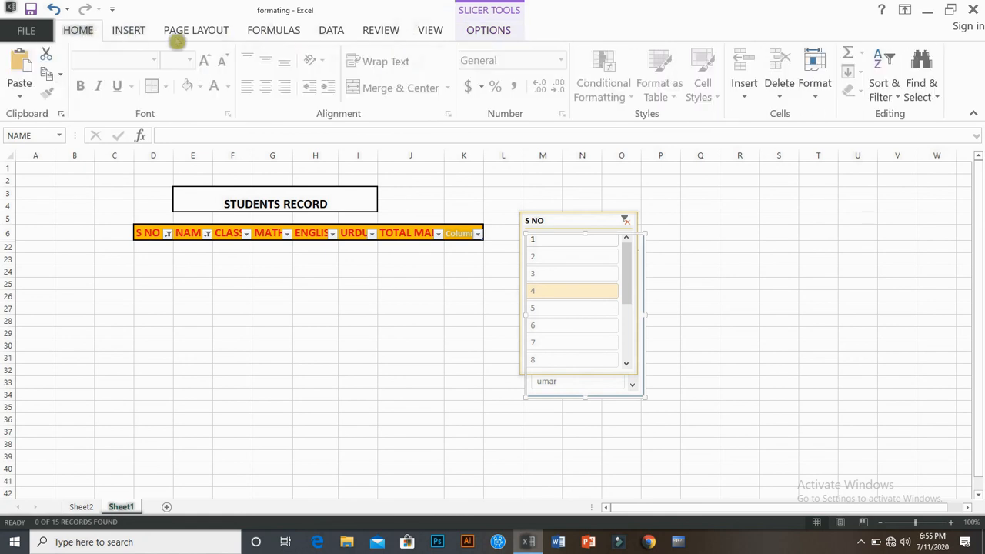
double_click(300, 235)
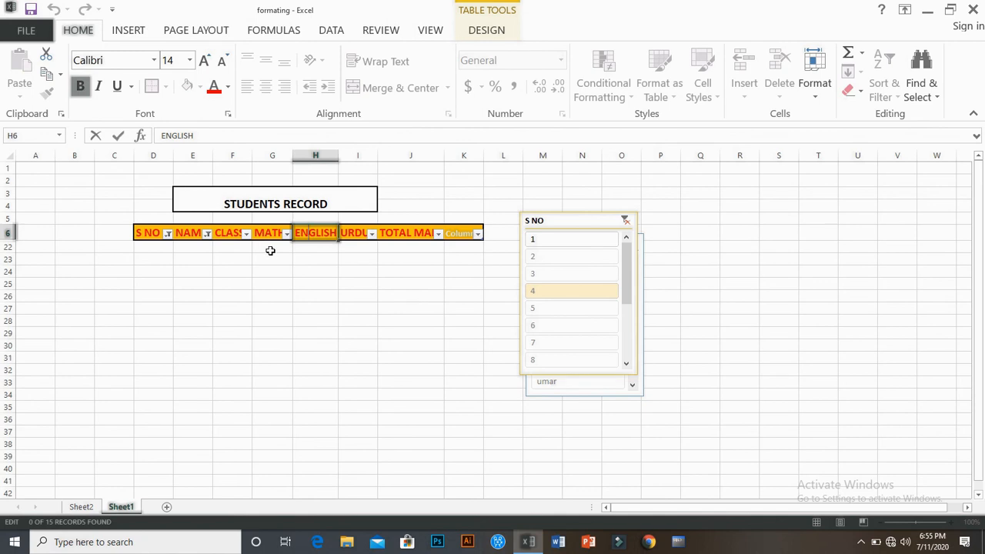
click(628, 224)
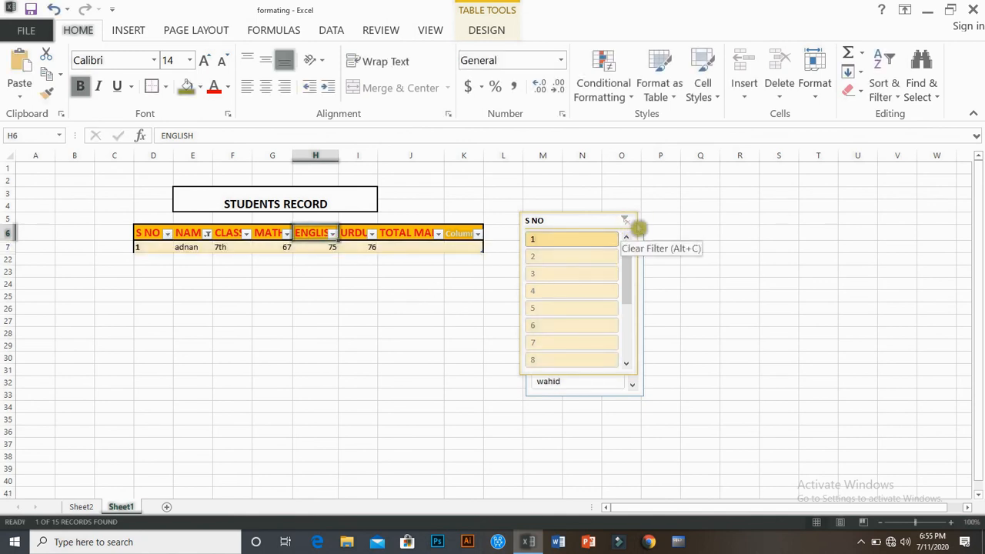
click(631, 226)
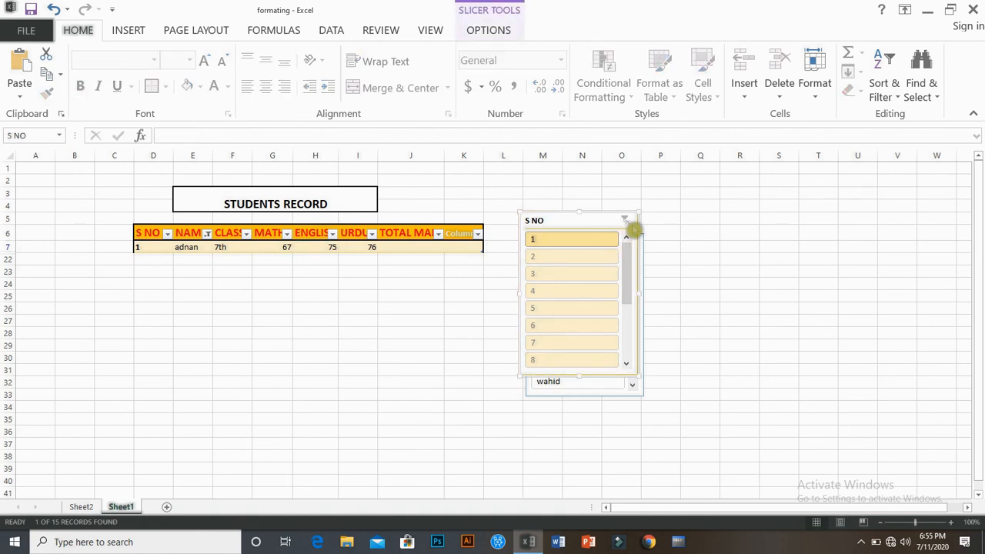
click(315, 345)
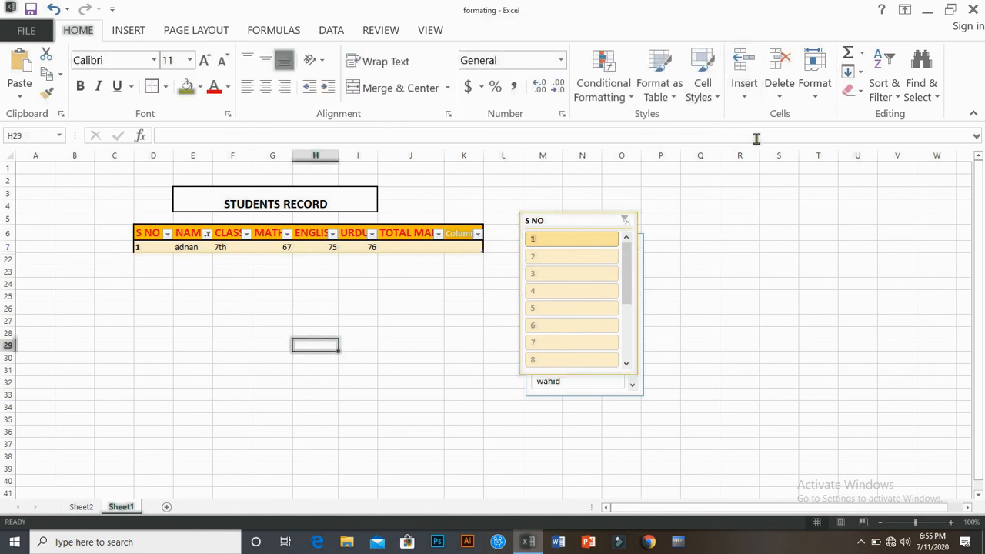
Step: Look over the Cell Styles gallery without applying a style
click(715, 95)
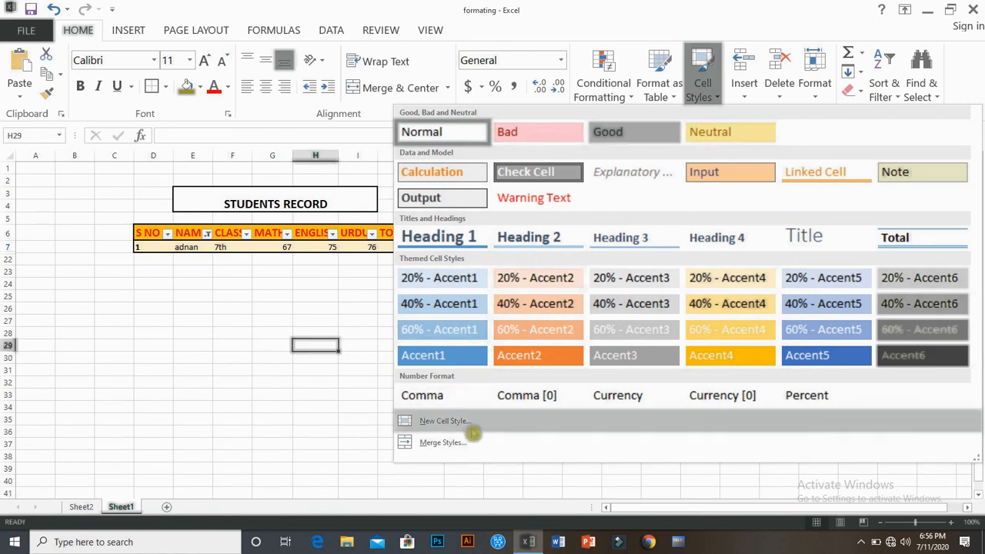
click(319, 391)
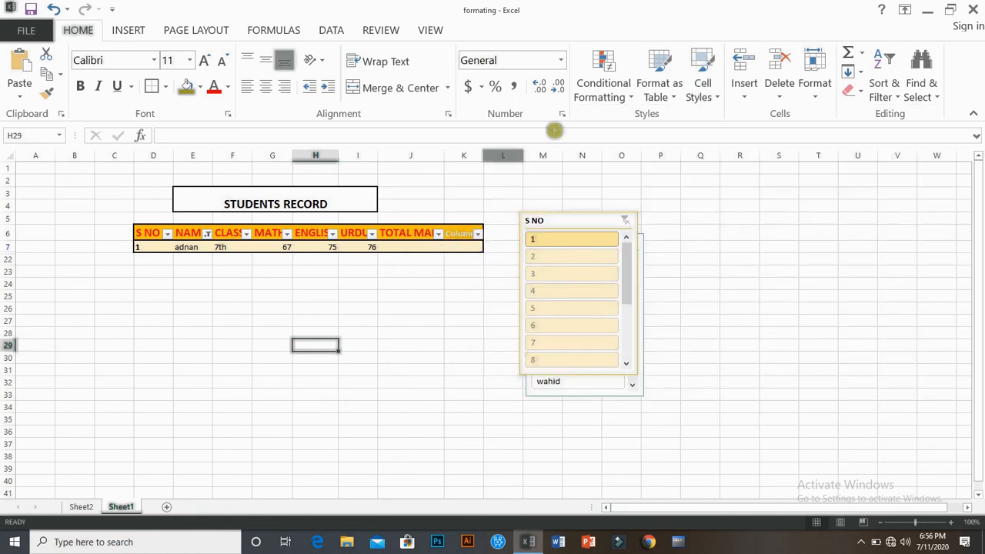
Step: Filter the table to serial number 4 and move the S NO slicer clear of the NAME slicer, to its right
click(582, 241)
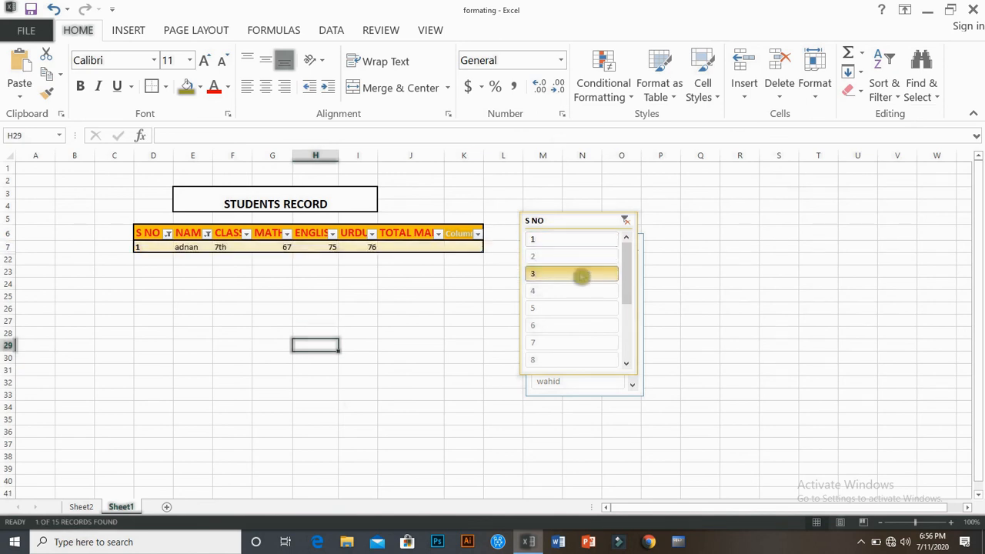
click(584, 291)
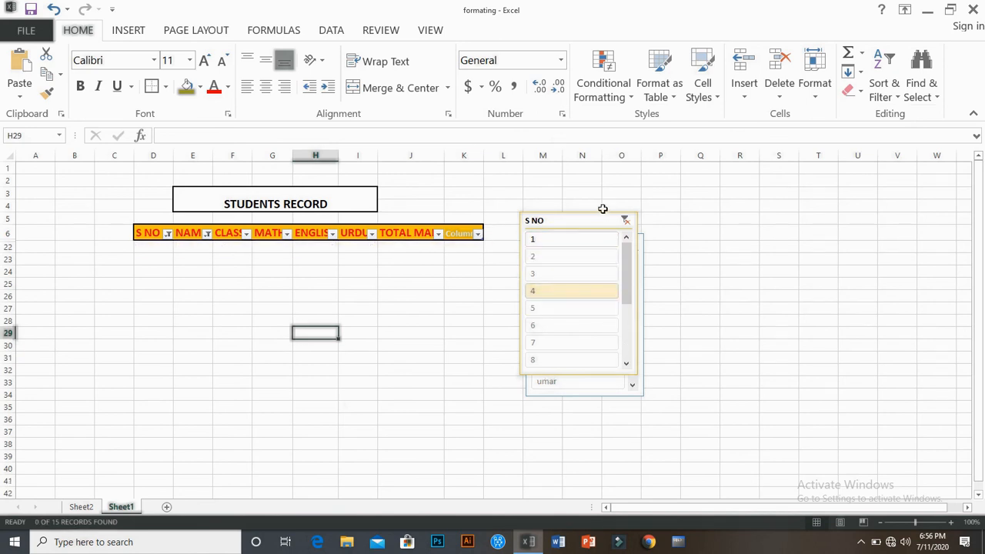
drag(627, 222, 799, 242)
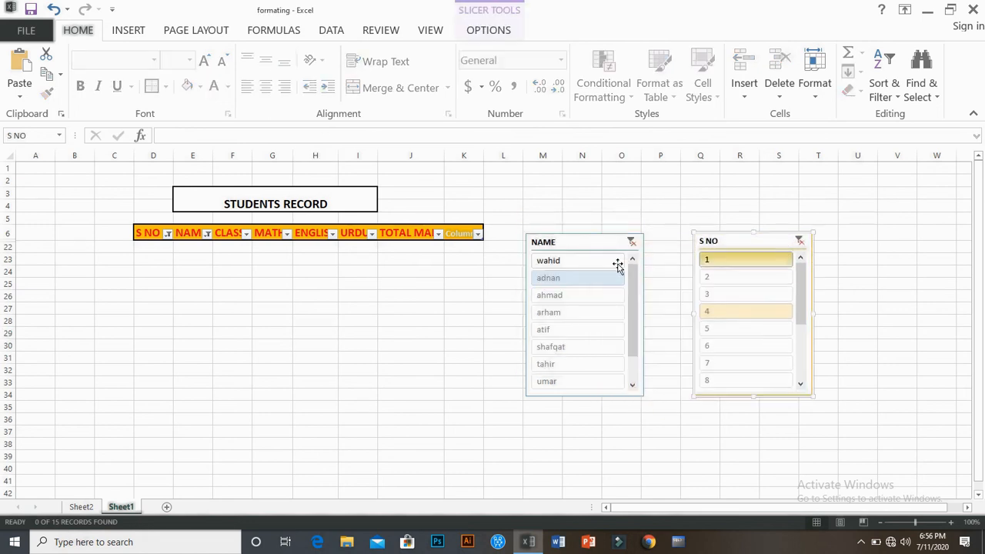
Step: Filter the table to serial number 2 with the S NO slicer and to the second entry in the NAME slicer
click(585, 295)
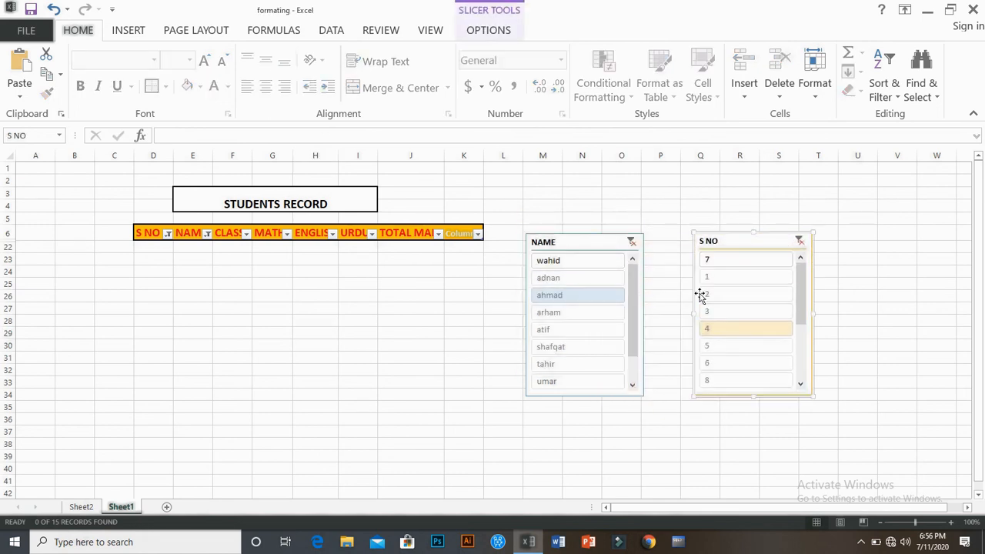
click(715, 278)
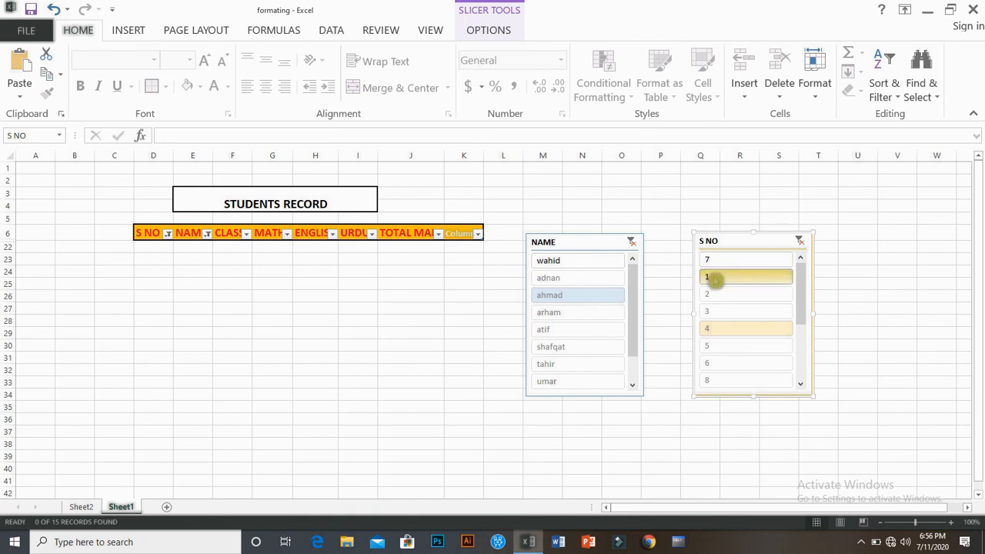
click(724, 293)
click(591, 279)
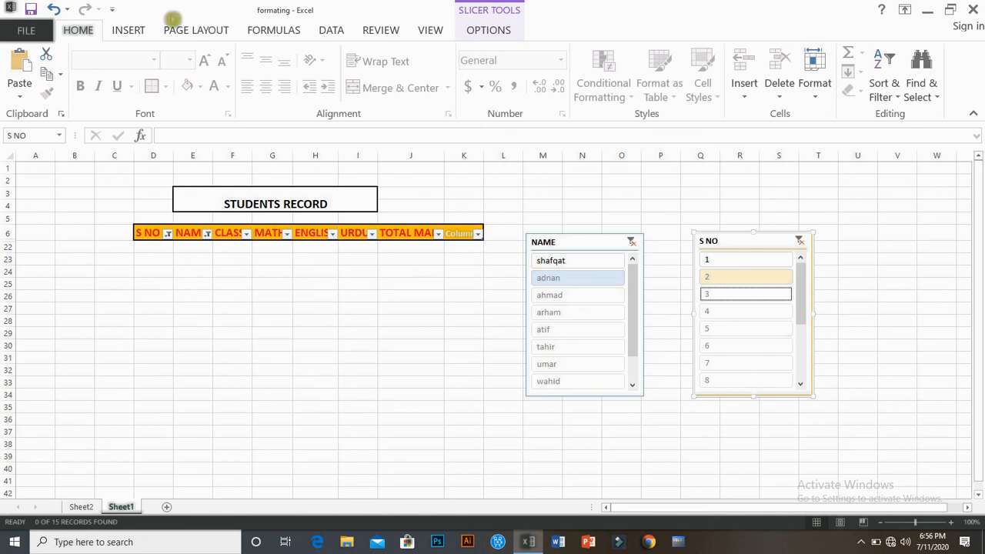
Step: Insert a new worksheet, check Sheet2, and return to Sheet1
click(128, 30)
click(78, 30)
click(746, 95)
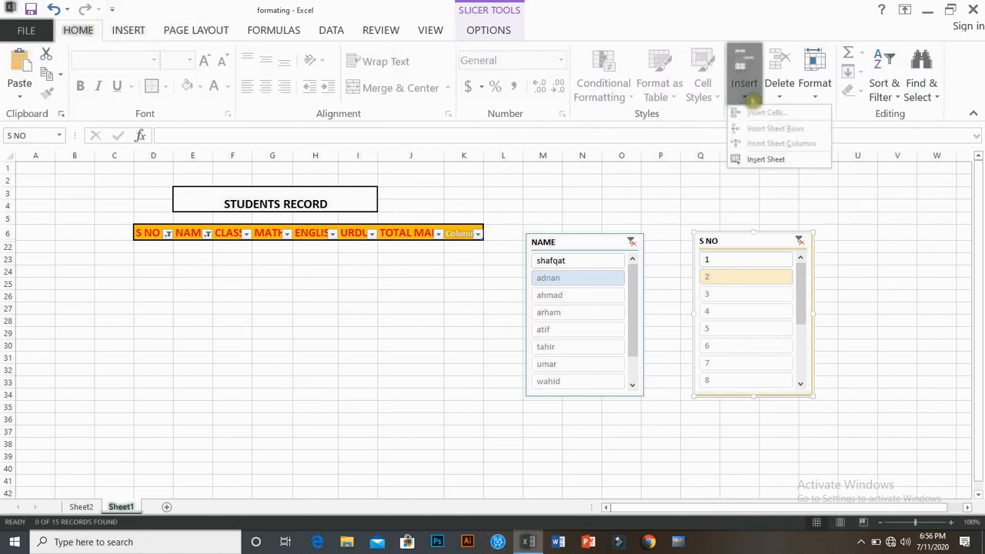
click(762, 160)
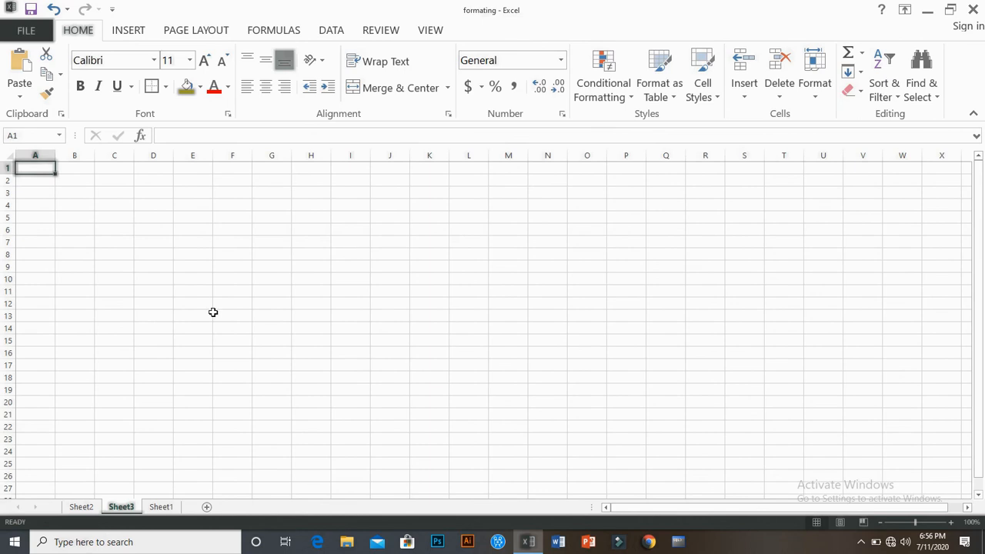
click(85, 508)
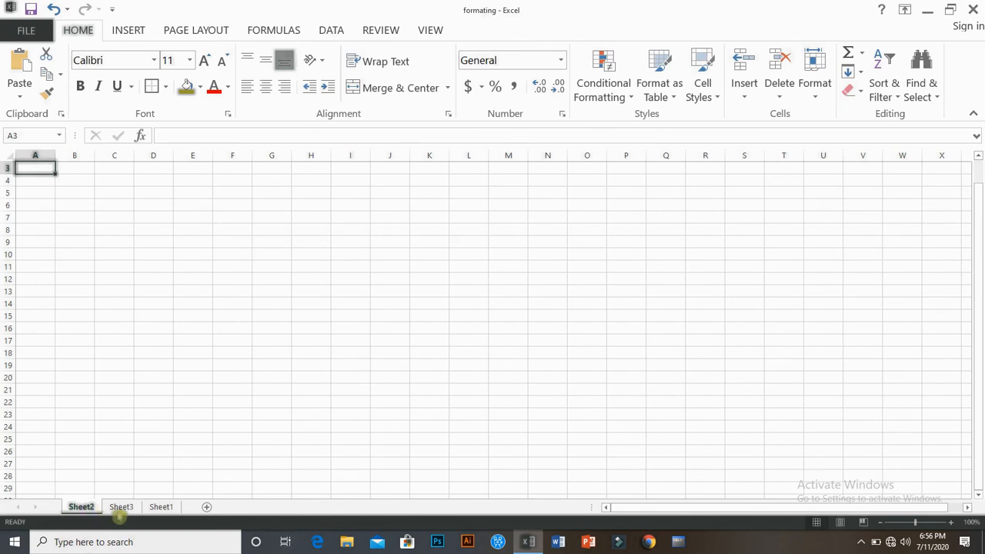
click(161, 507)
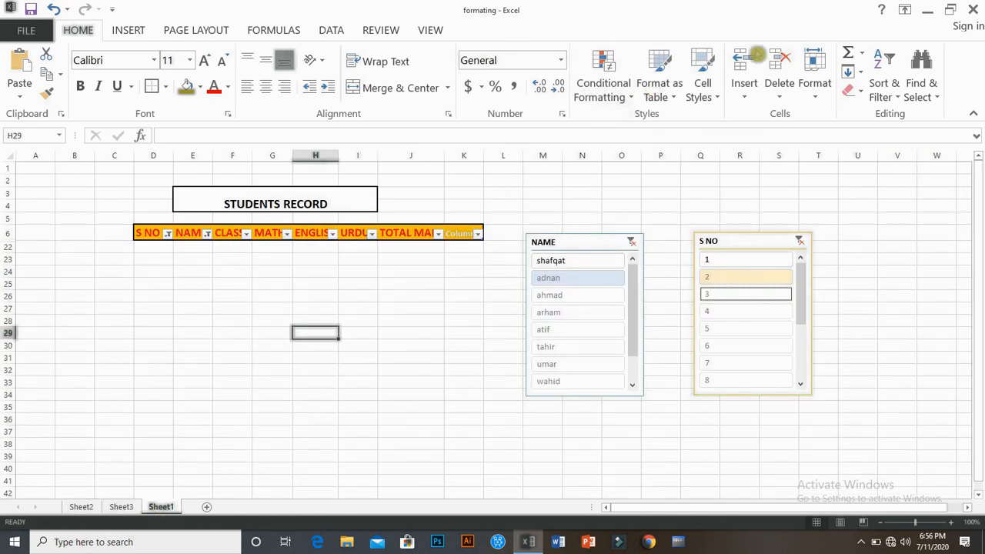
Step: Look at the Delete and Format options for cells and at the Protect Sheet settings, leaving the sheet unprotected
click(780, 96)
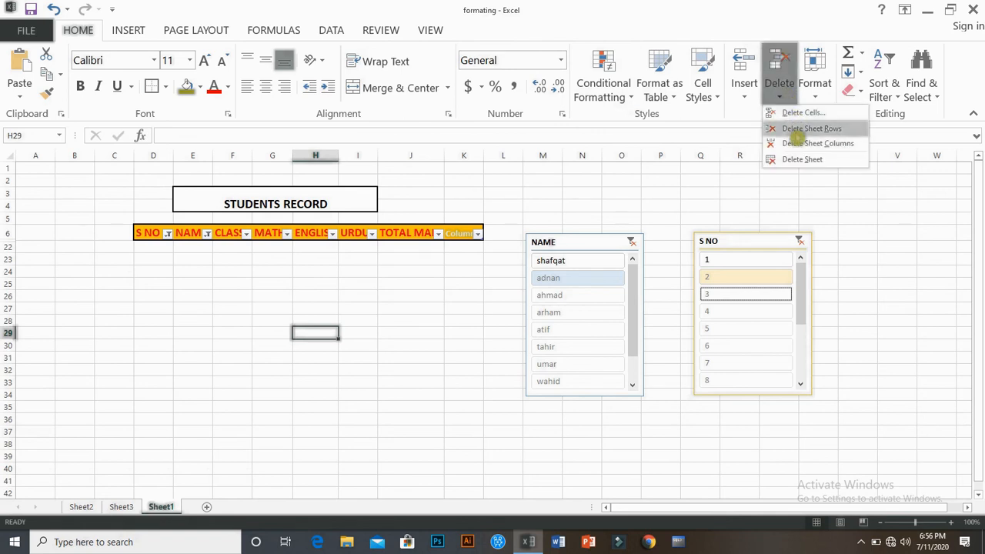
click(817, 99)
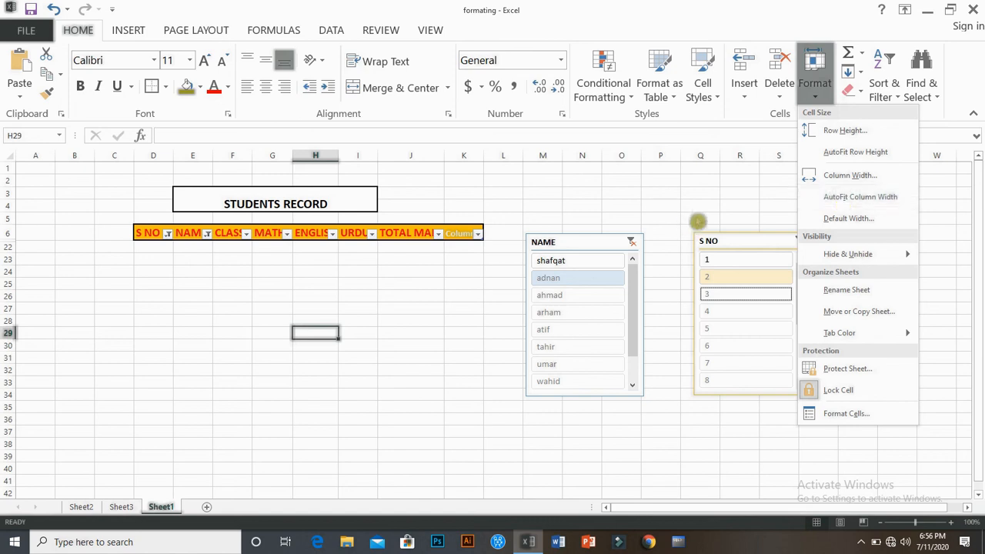
click(844, 371)
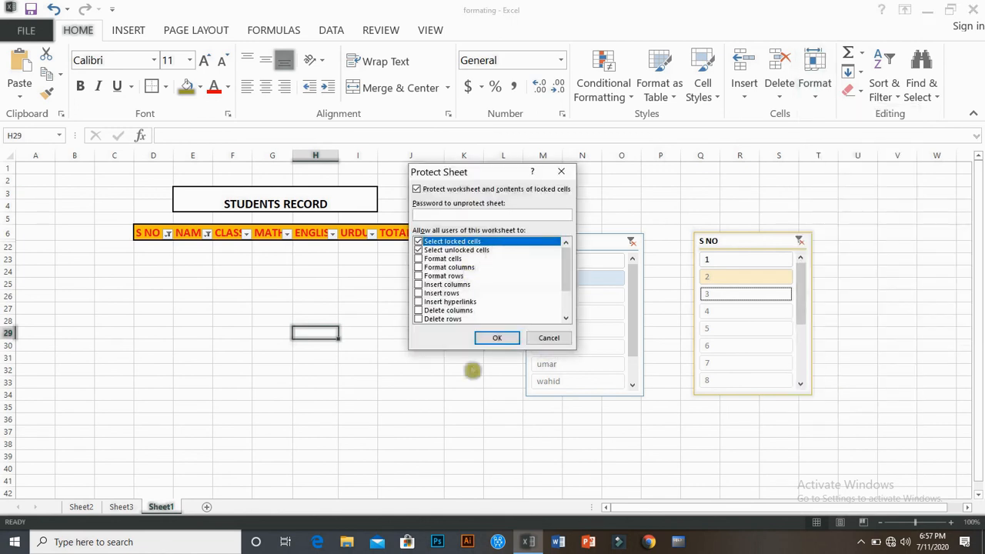
click(547, 342)
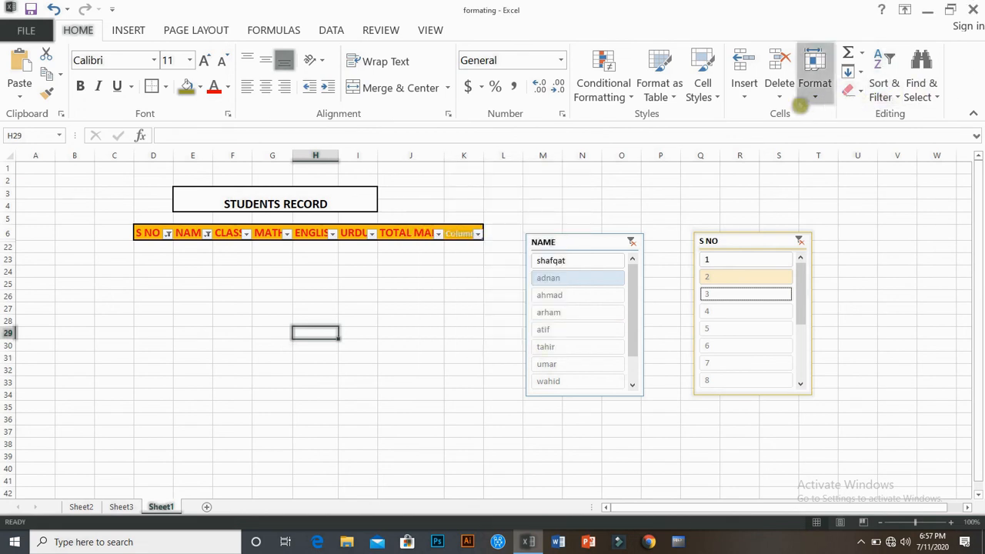
Step: Look at the Lock Cell option and the number categories in Format Cells for cell H29
click(819, 98)
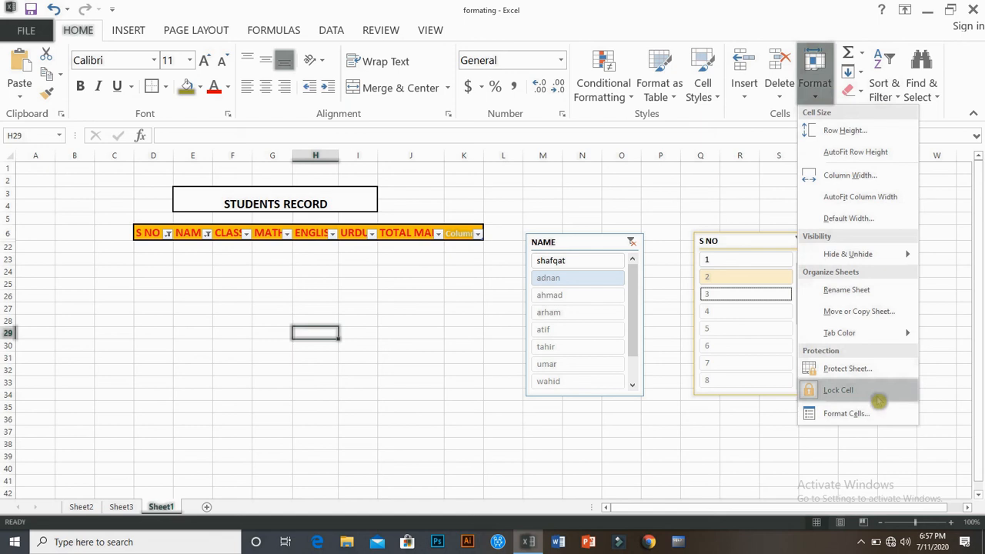
click(878, 416)
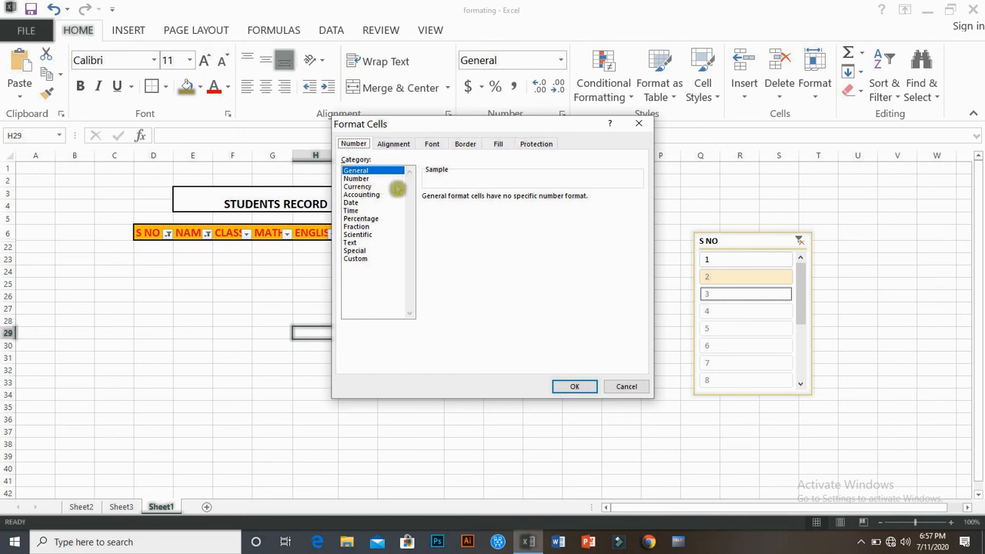
click(576, 387)
Step: Start an AutoSum formula in cell H29 with J36 as its argument, and view the Find & Select options
click(849, 56)
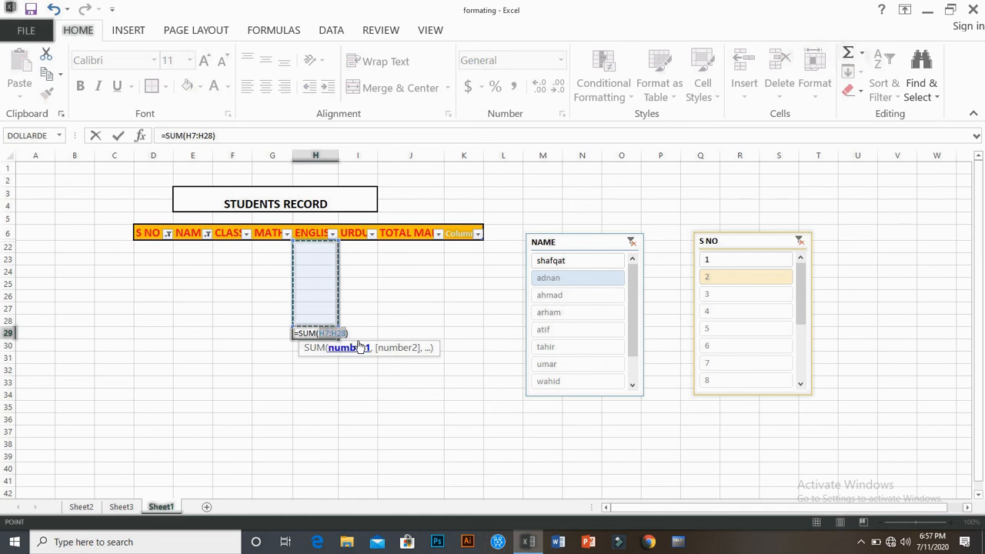
click(386, 422)
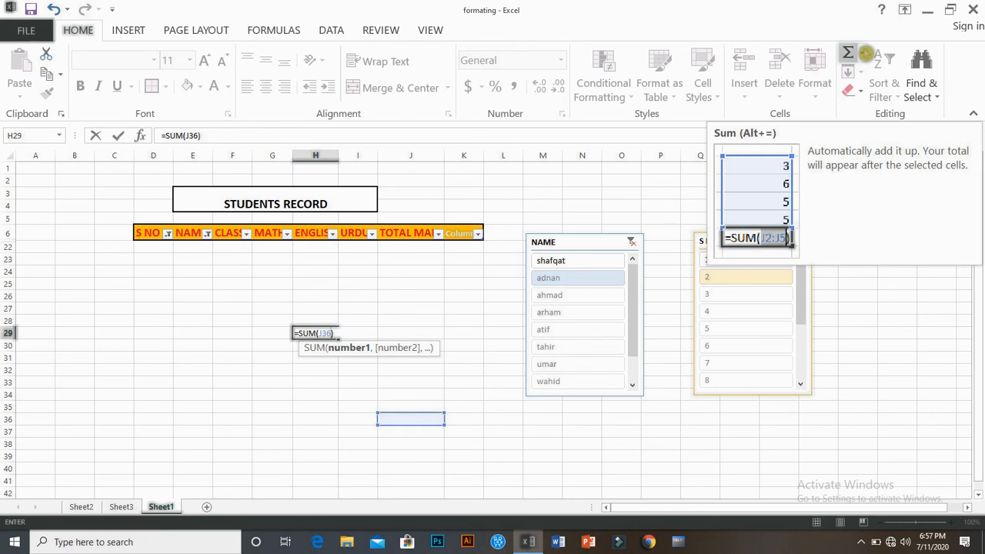
click(933, 106)
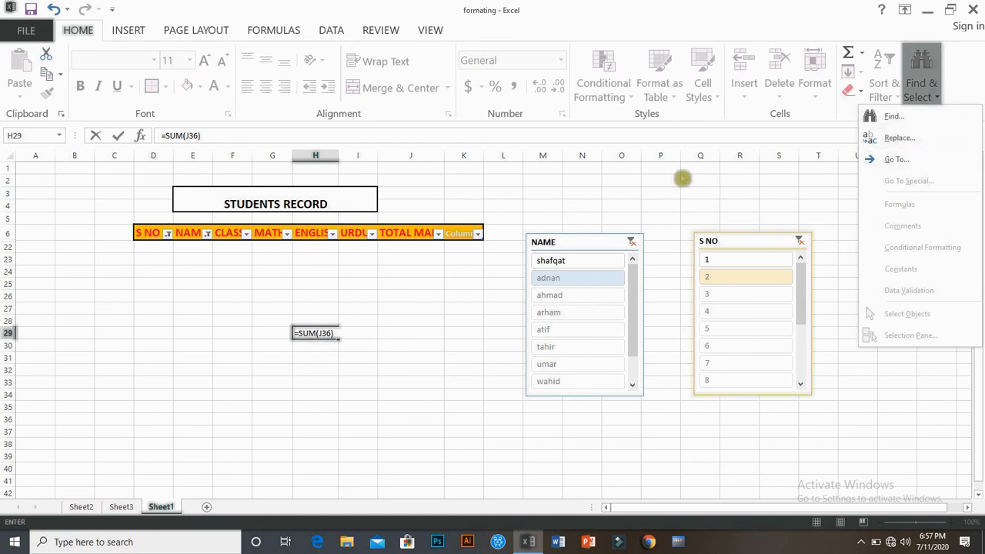
click(592, 182)
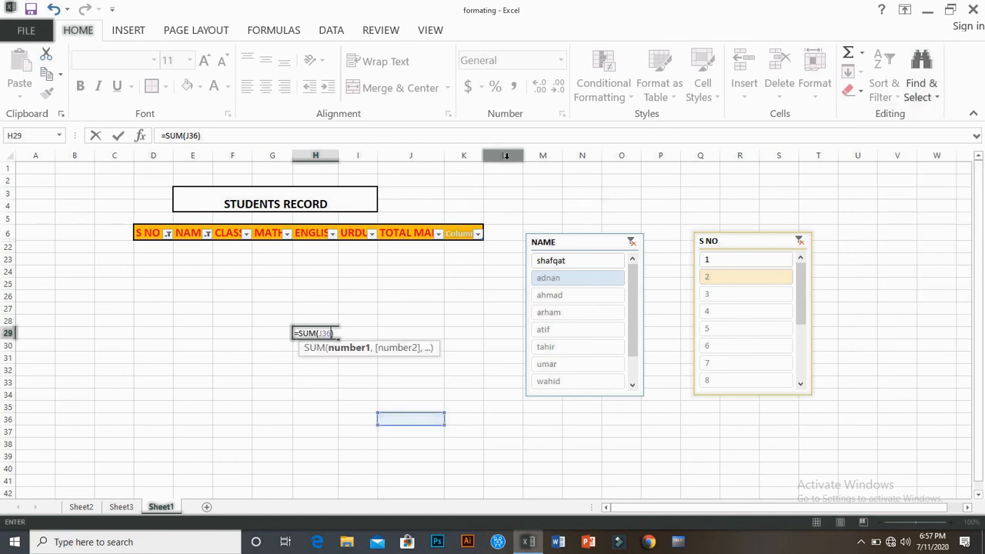